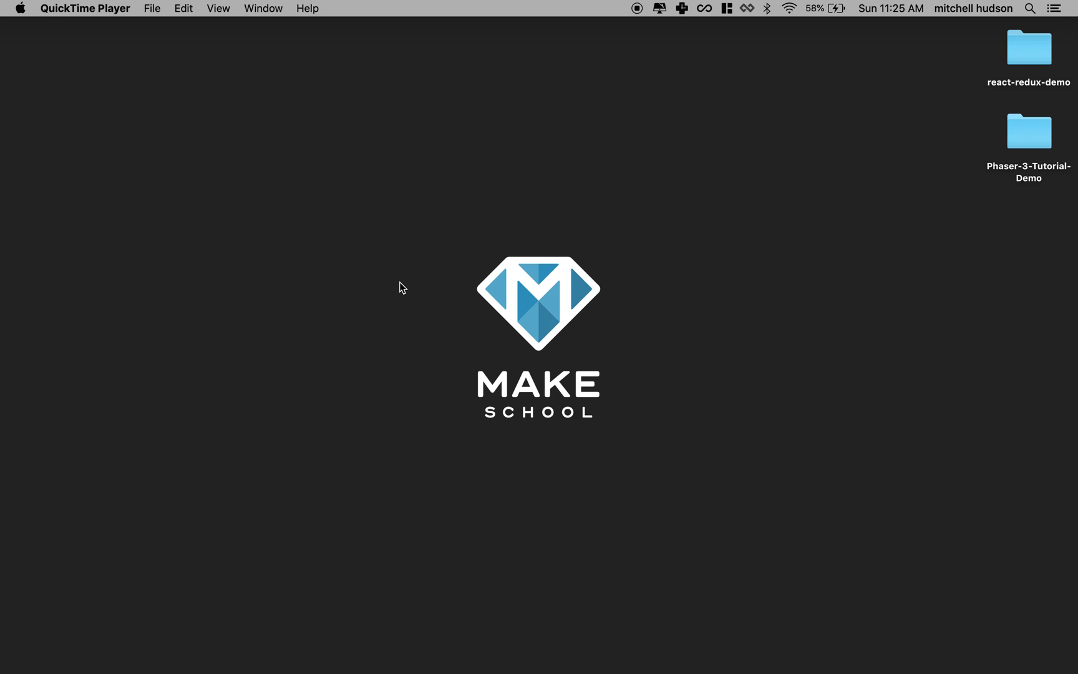
- Bring Safari forward from the Dock to show the Phaser demo at localhost:8000
{"action": "mouse_move", "coordinate": [400, 664]}
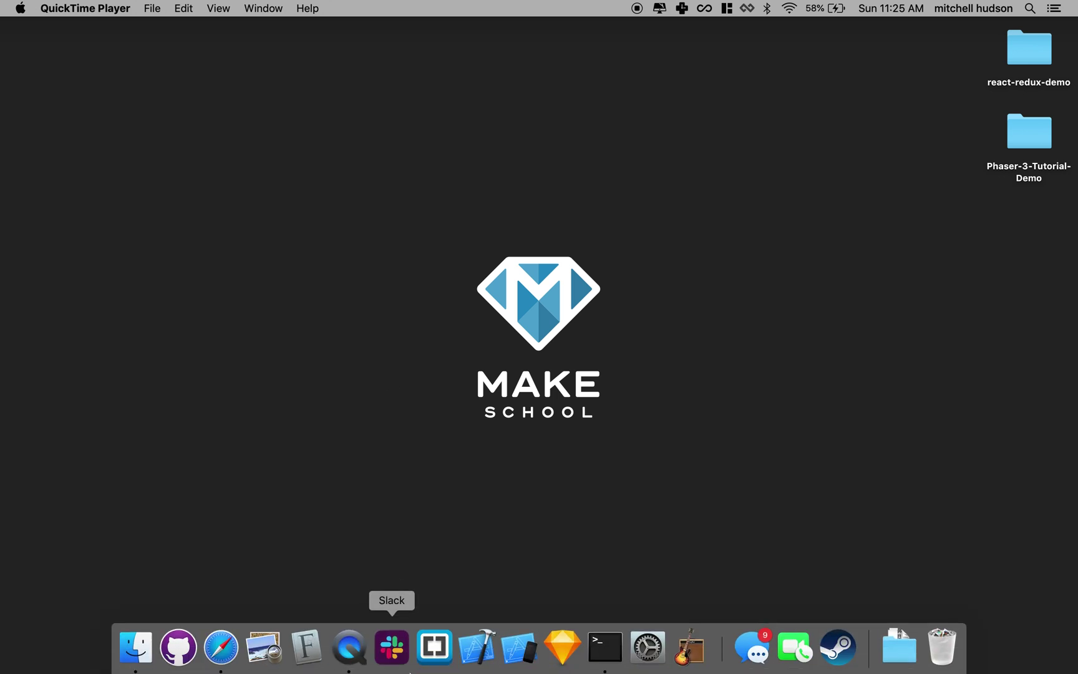
{"action": "left_click", "coordinate": [221, 646]}
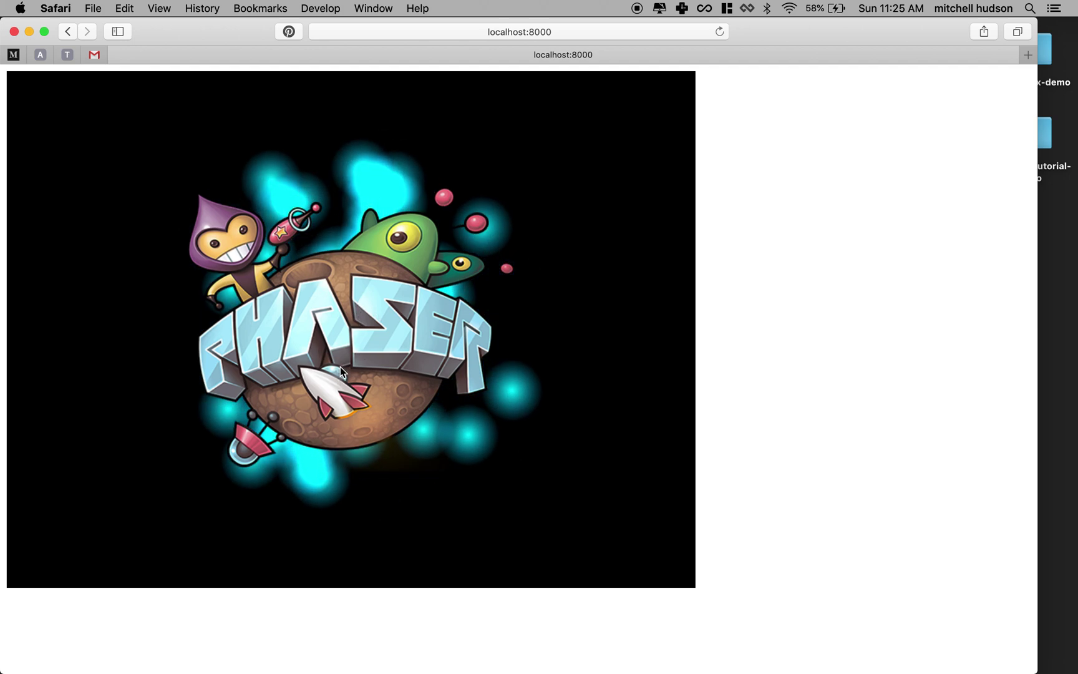
- Play the Phaser game with the arrow keys, collecting stars to score 40, then open a Google tab
{"action": "left_click", "coordinate": [347, 340]}
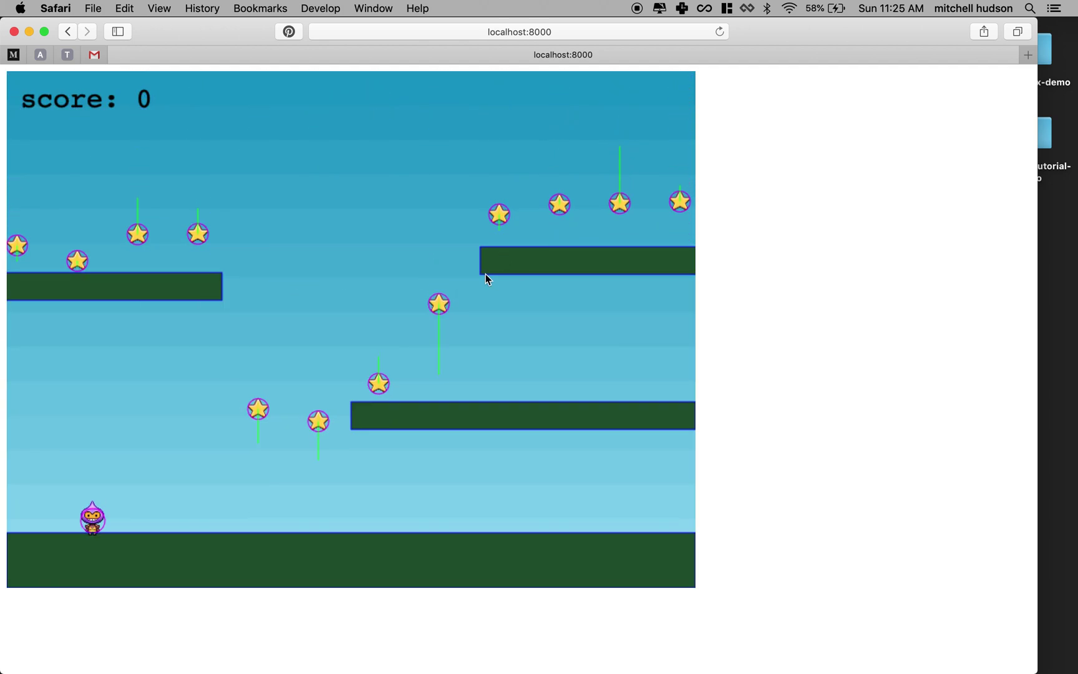
{"action": "key", "text": "Right"}
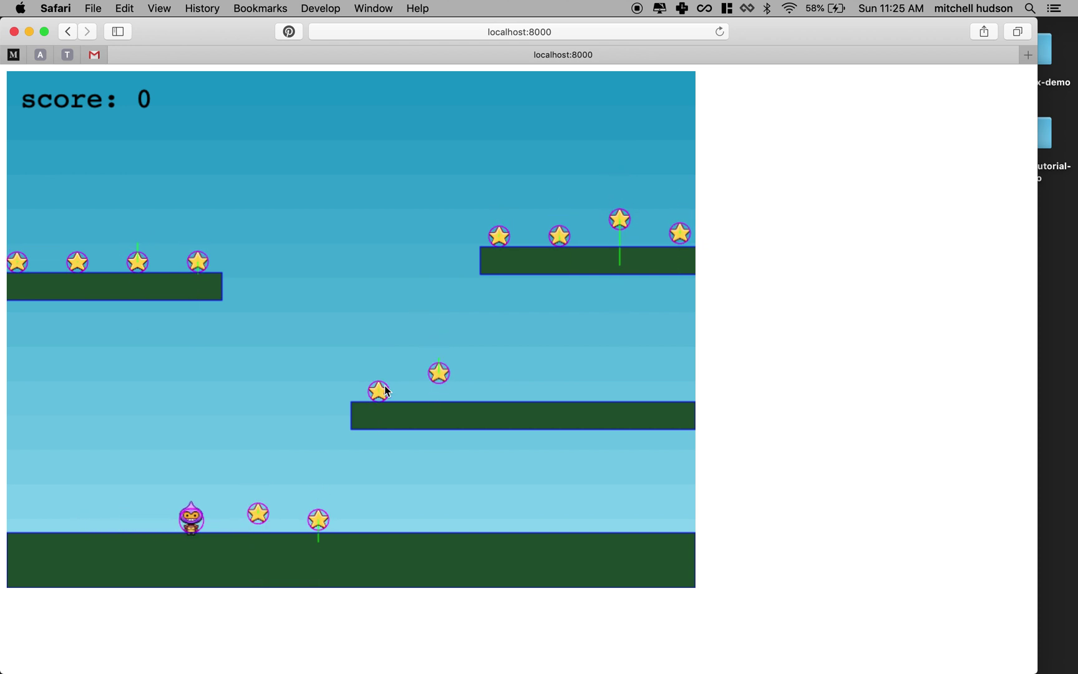
{"action": "key", "text": "Right"}
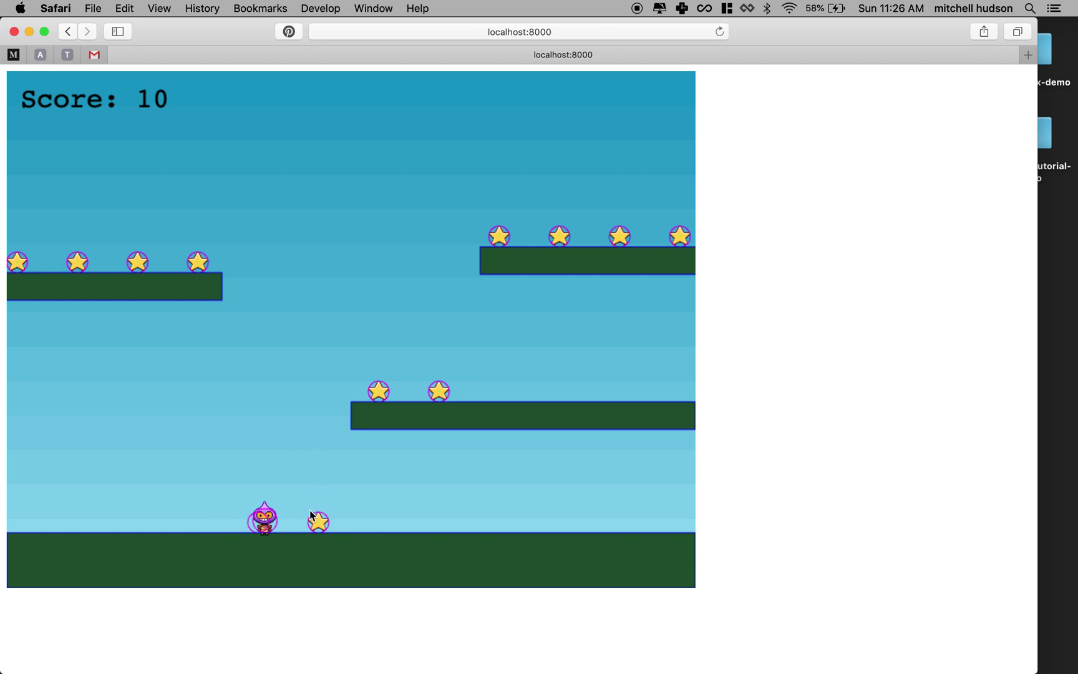
{"action": "key", "text": "Right"}
{"action": "key", "text": "Up"}
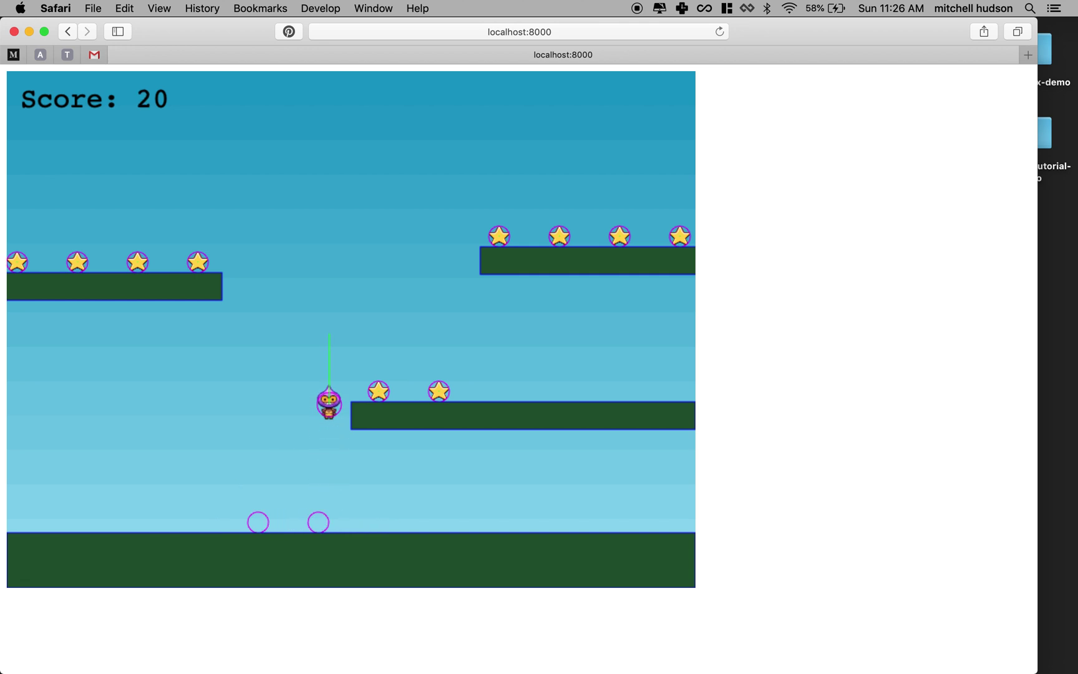
{"action": "key", "text": "Right"}
{"action": "key", "text": "Right"}
{"action": "key", "text": "Left"}
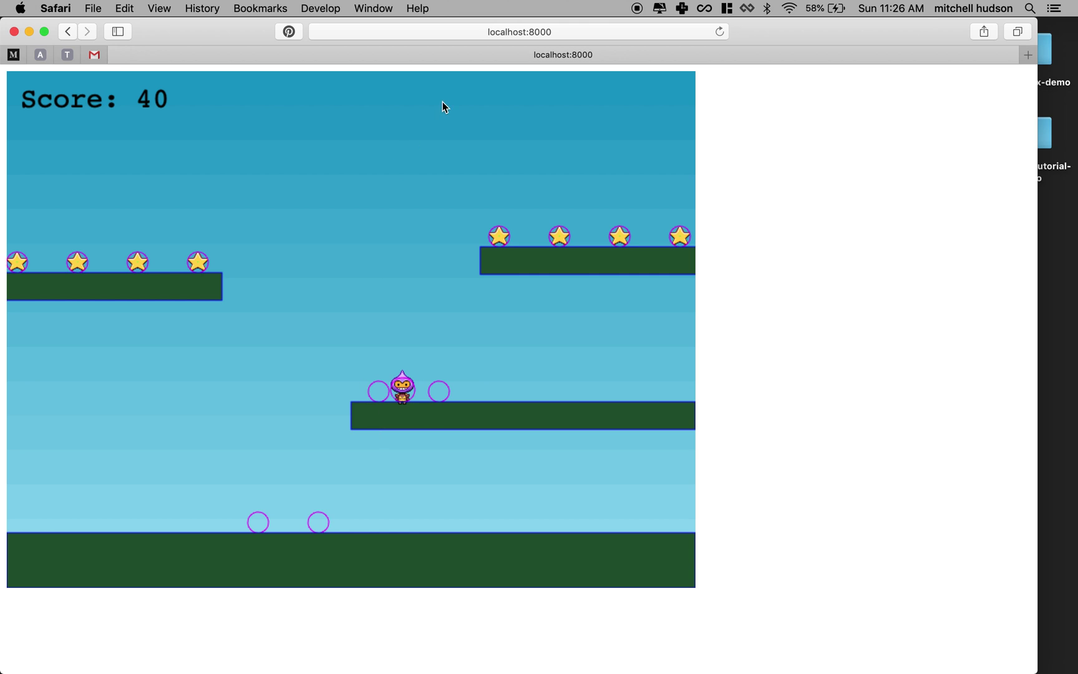
{"action": "key", "text": "super+t"}
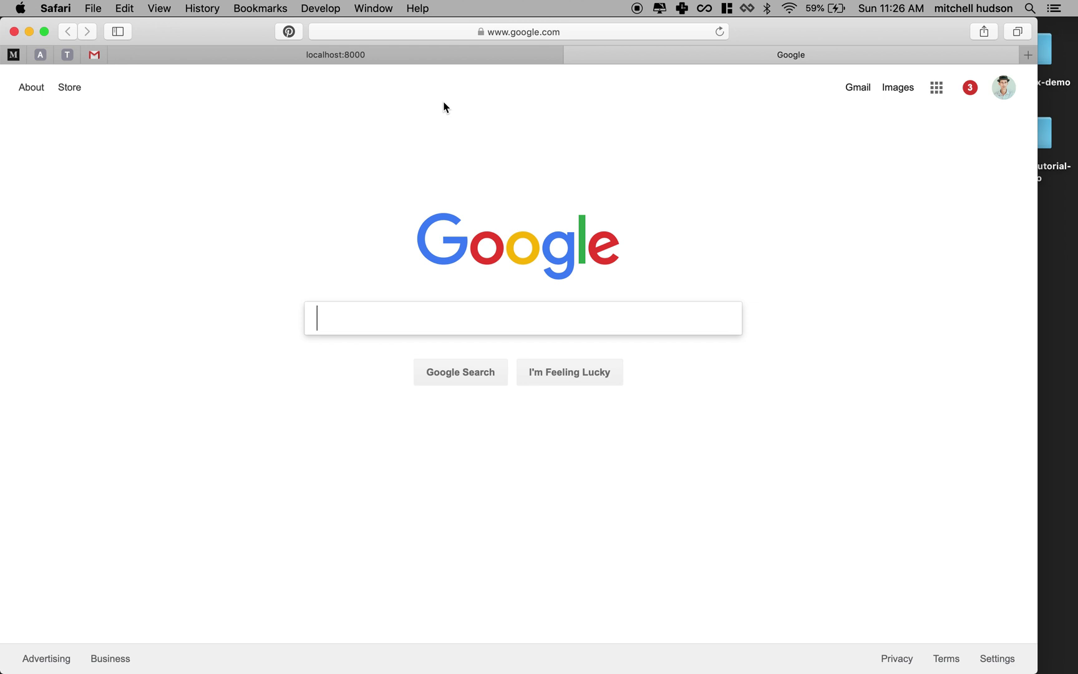
- Search Google for 'phaser 3 labs' and open the Phaser 3 Examples result on labs.phaser.io
{"action": "type", "text": "Phaser "}
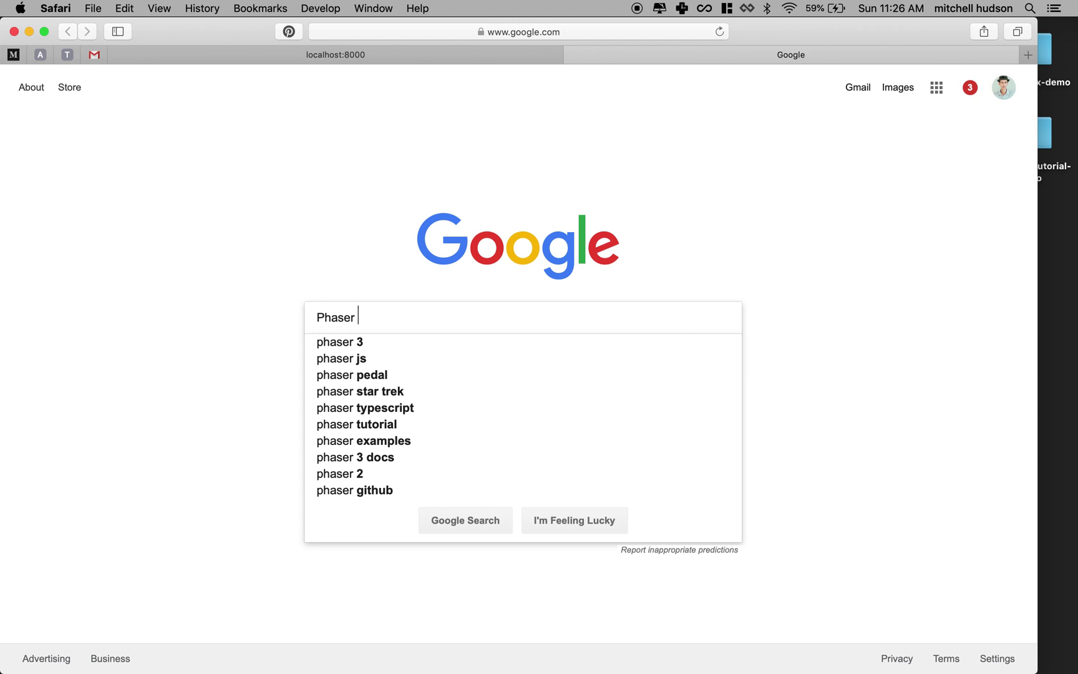
{"action": "type", "text": "3 la"}
{"action": "key", "text": "Down"}
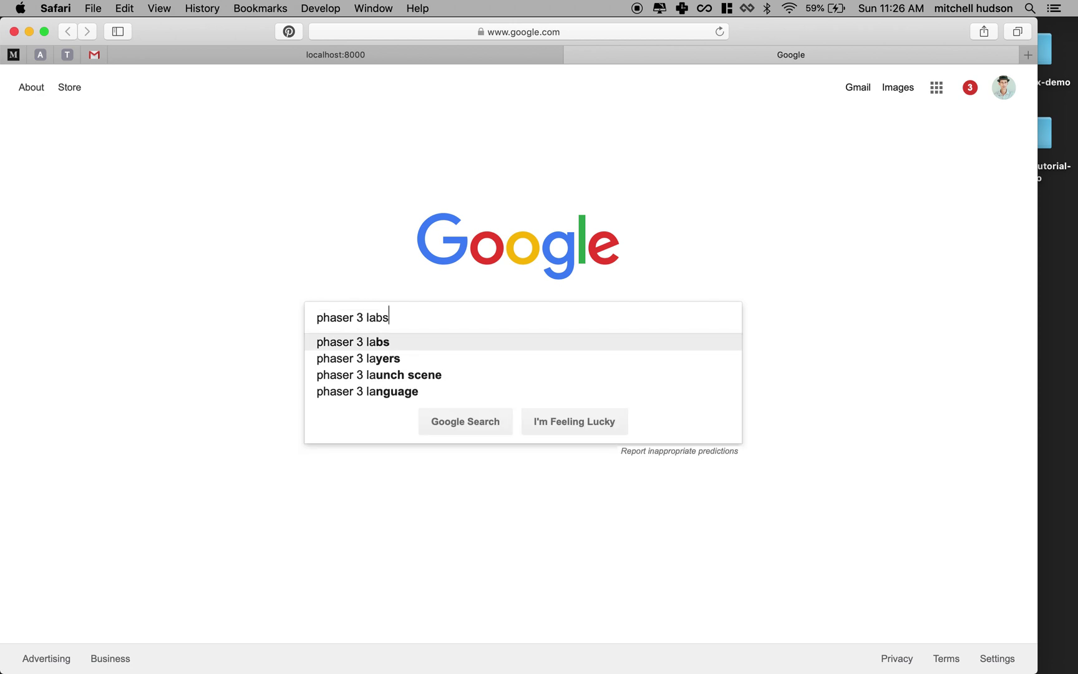
{"action": "key", "text": "Return"}
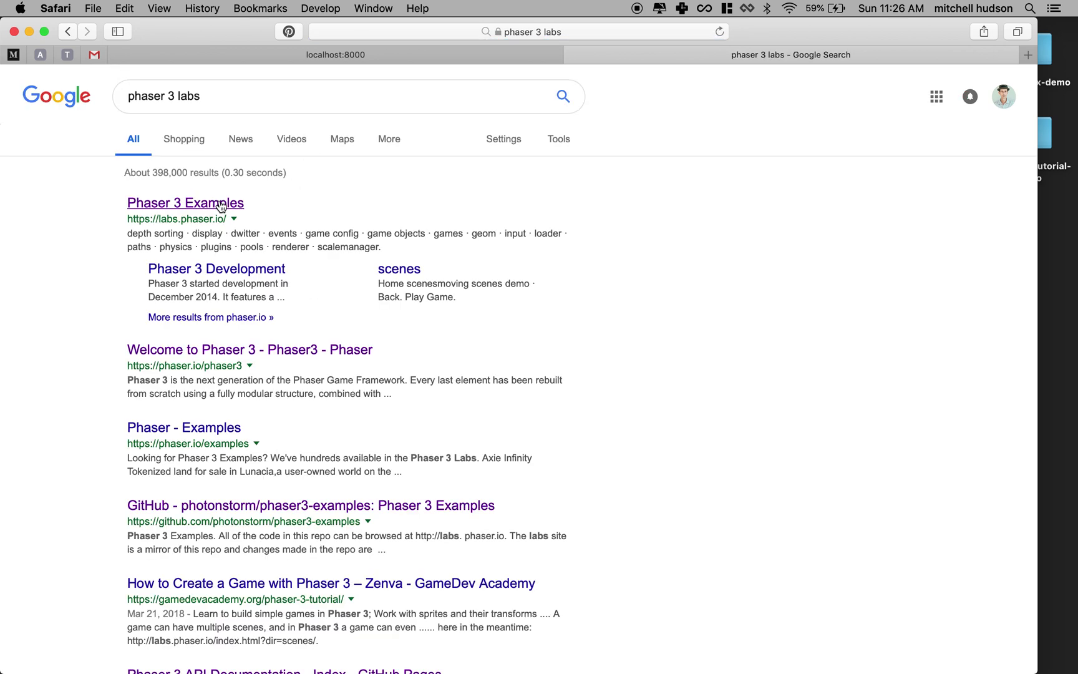
{"action": "left_click", "coordinate": [220, 204]}
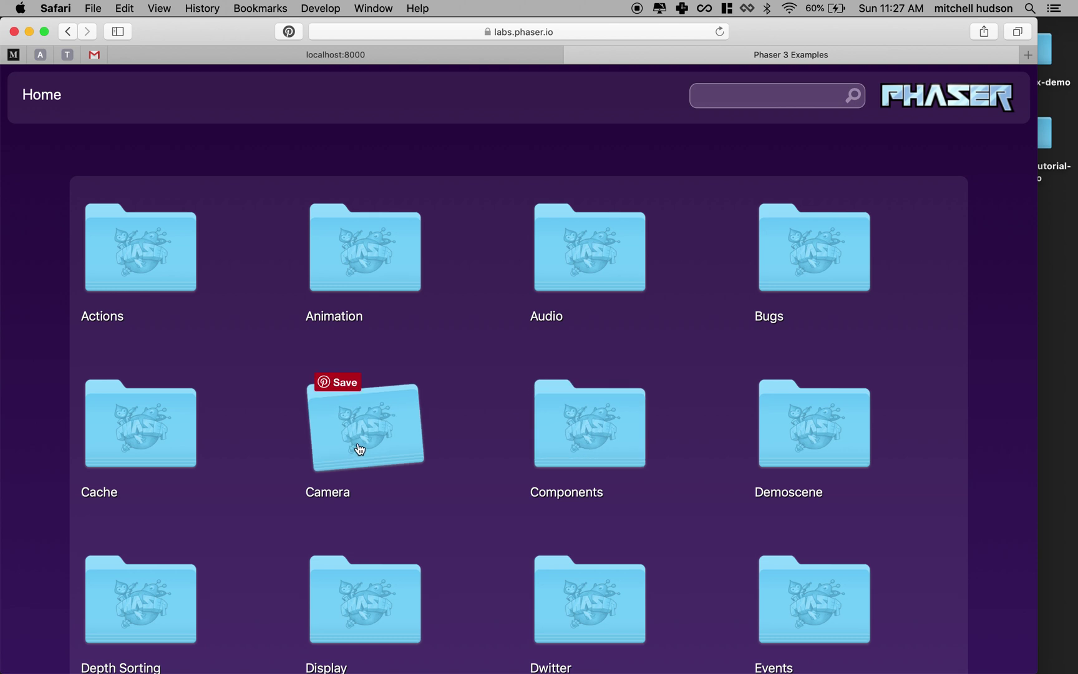
- Scroll the Phaser 3 Labs folder grid and open the Game Objects folder
{"action": "scroll", "coordinate": [358, 445], "scroll_direction": "down", "scroll_amount": 2}
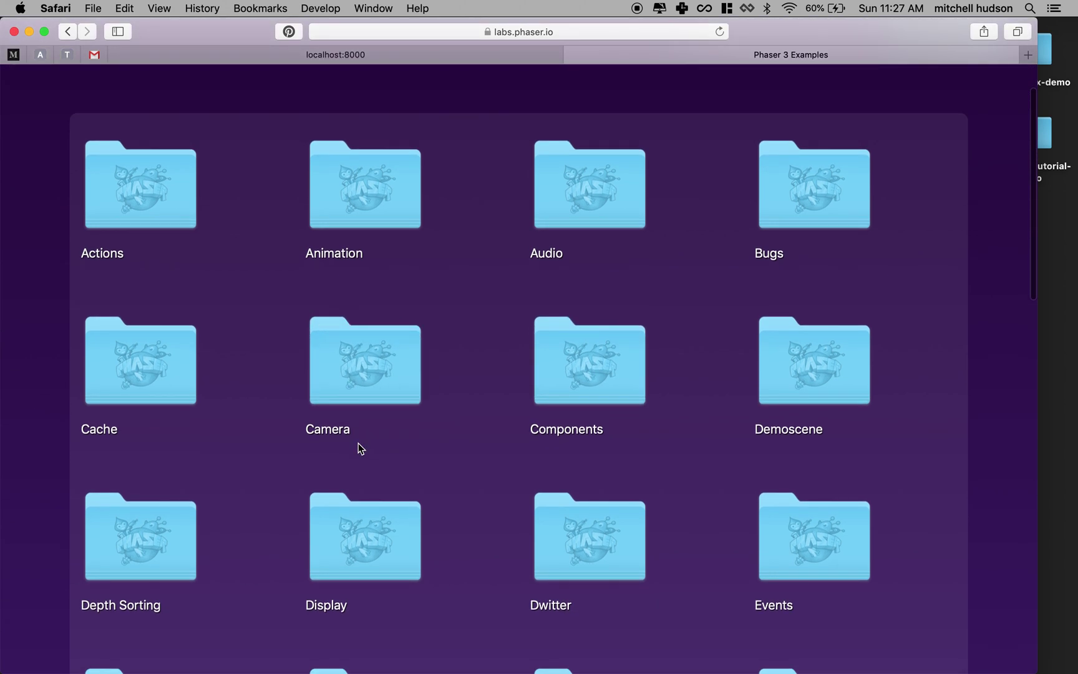
{"action": "scroll", "coordinate": [373, 402], "scroll_direction": "down", "scroll_amount": 3}
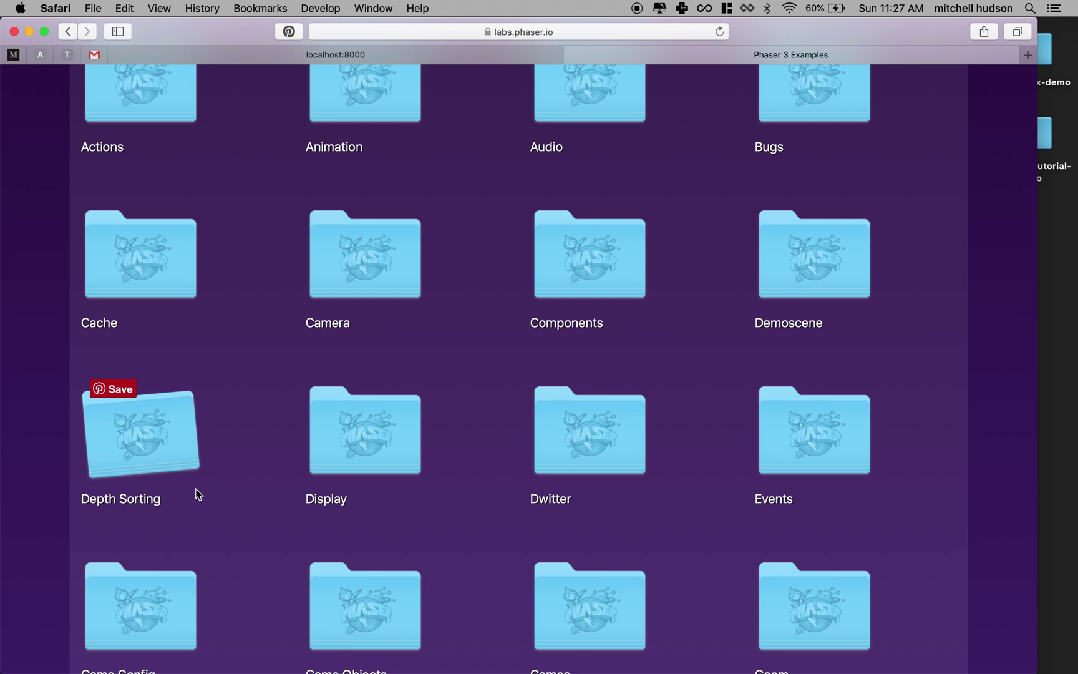
{"action": "scroll", "coordinate": [630, 425], "scroll_direction": "down", "scroll_amount": 2}
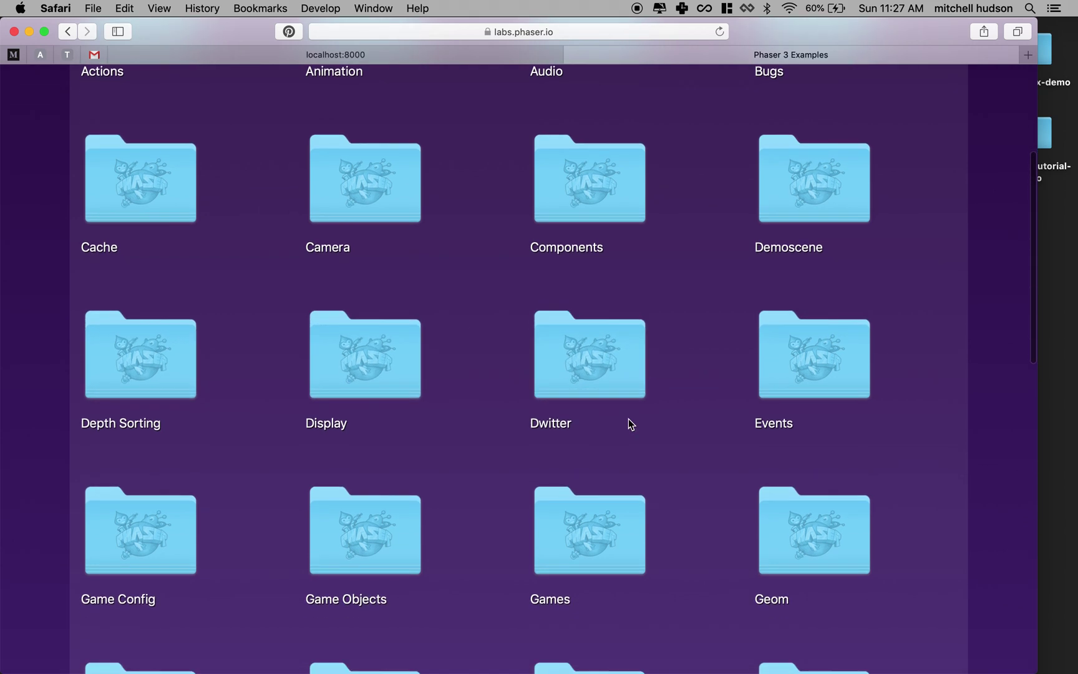
{"action": "scroll", "coordinate": [770, 363], "scroll_direction": "down", "scroll_amount": 2}
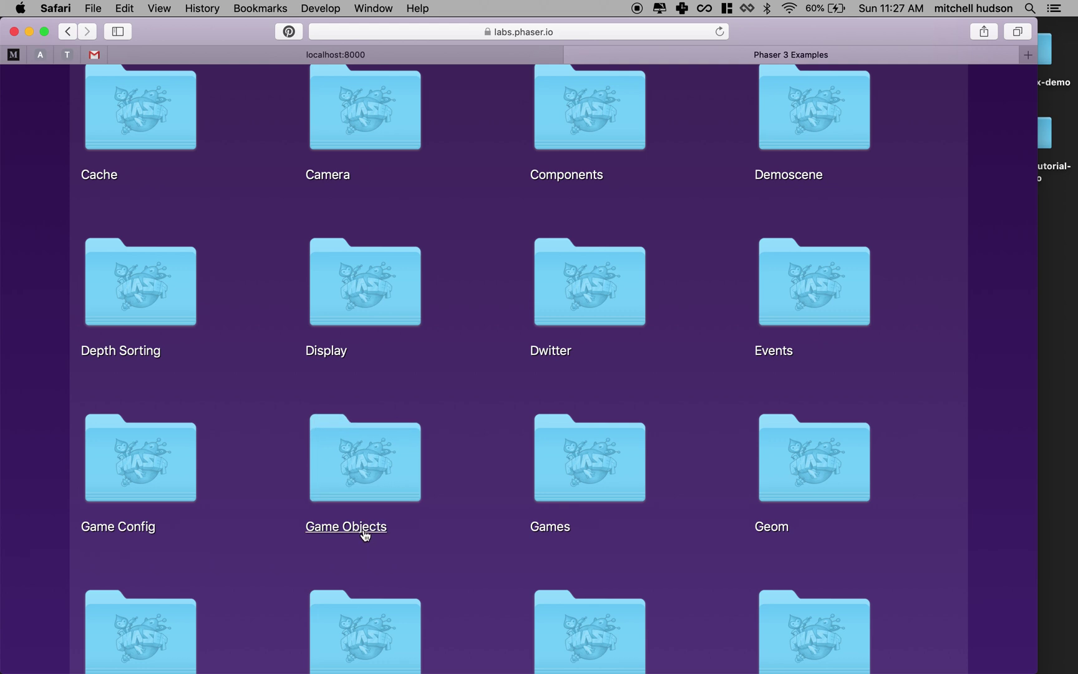
{"action": "left_click", "coordinate": [372, 457]}
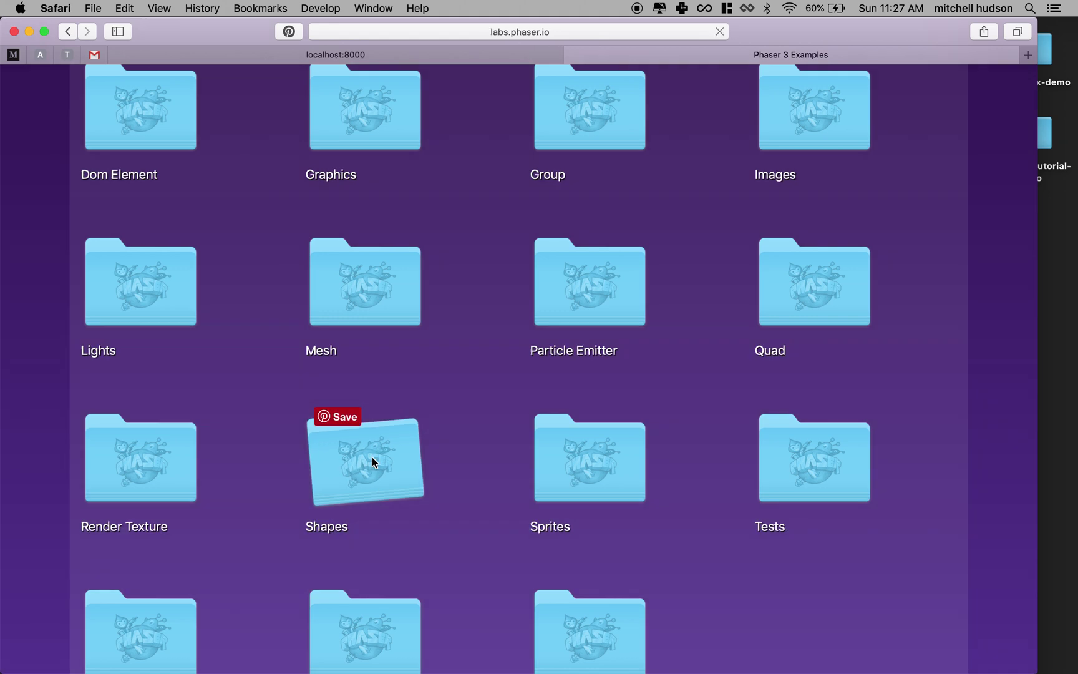
- Find and open the Particle Emitter examples within Game Objects
{"action": "scroll", "coordinate": [372, 459], "scroll_direction": "down", "scroll_amount": 1}
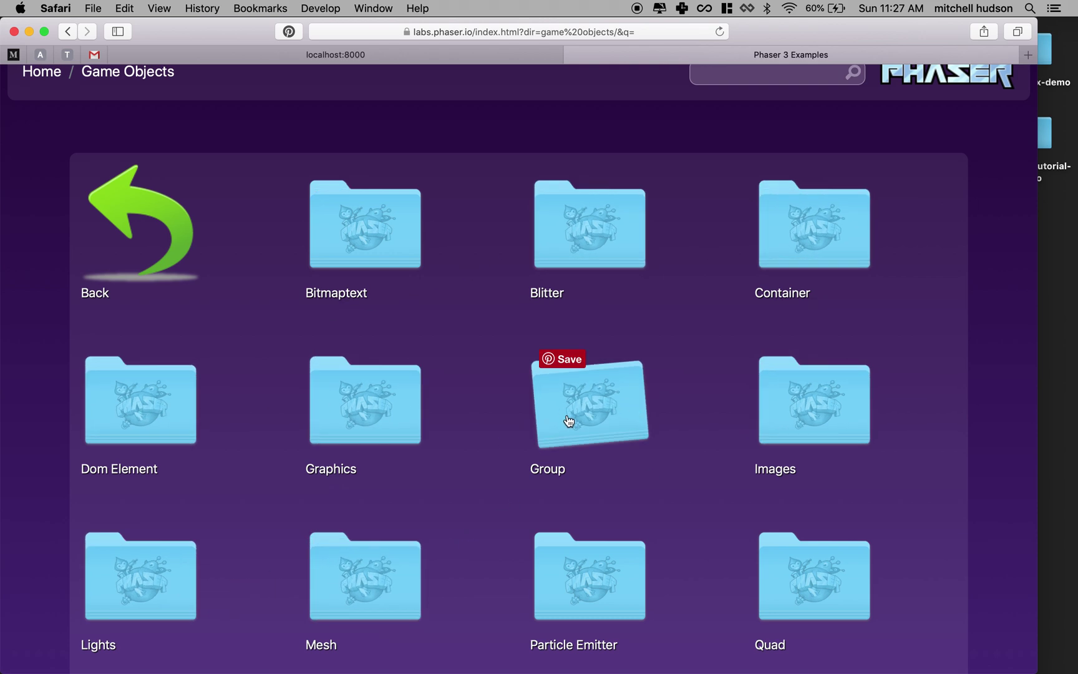
{"action": "scroll", "coordinate": [559, 500], "scroll_direction": "down", "scroll_amount": 3}
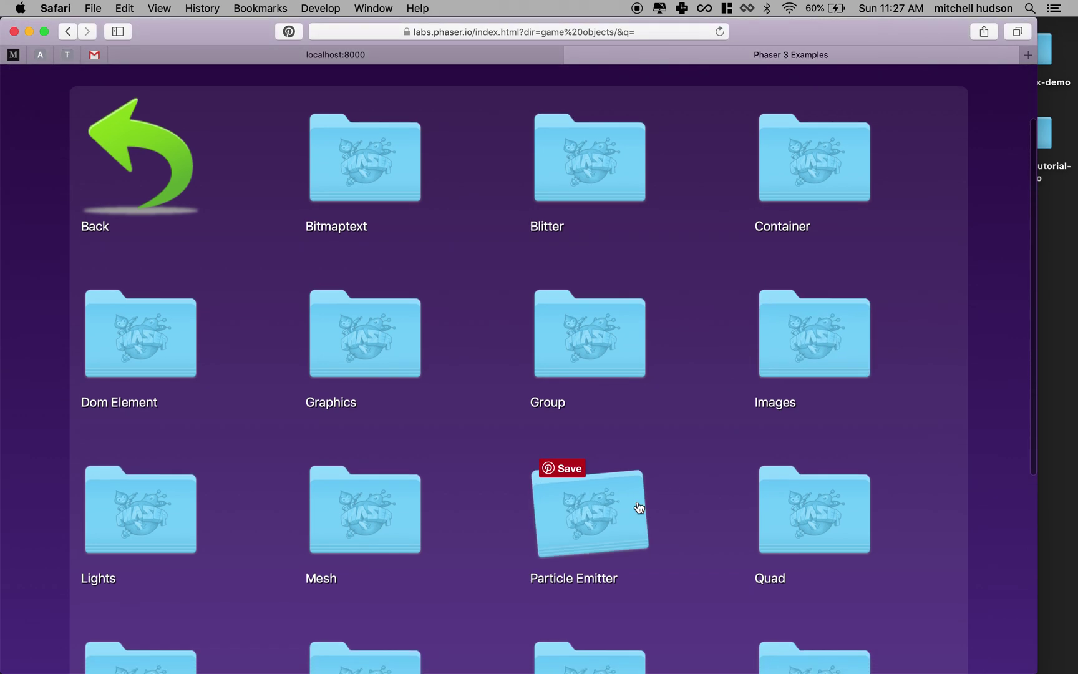
{"action": "scroll", "coordinate": [624, 499], "scroll_direction": "down", "scroll_amount": 3}
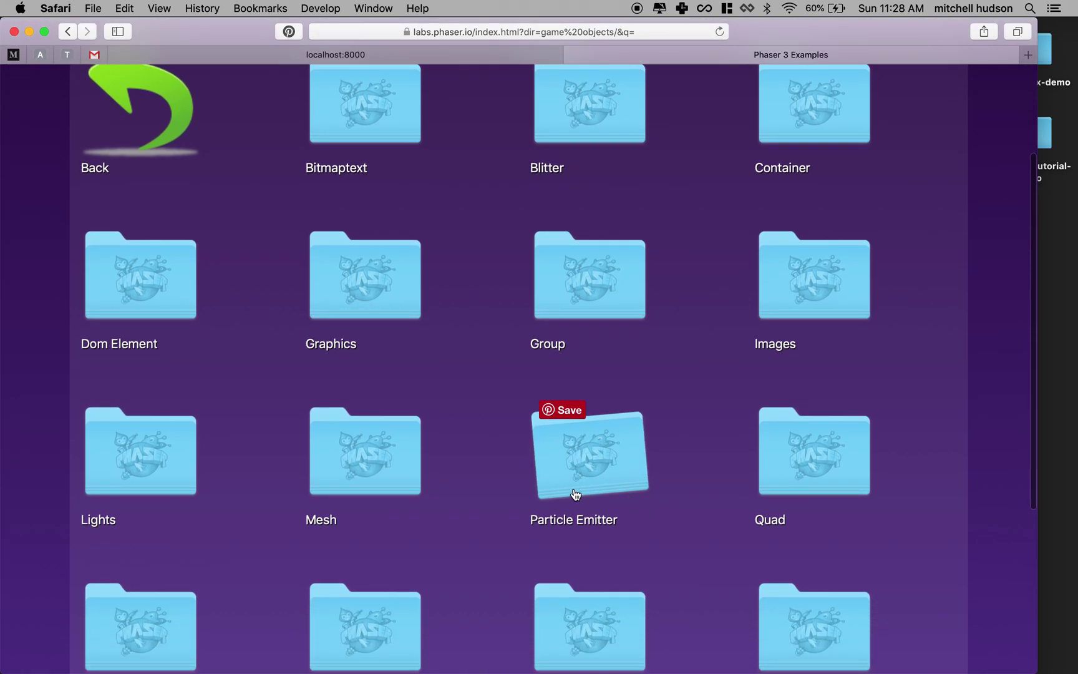
{"action": "left_click", "coordinate": [582, 467]}
- Run the Create Emitter example and open its source in the Phaser 3 Sandbox editor
{"action": "scroll", "coordinate": [556, 409], "scroll_direction": "down", "scroll_amount": 5}
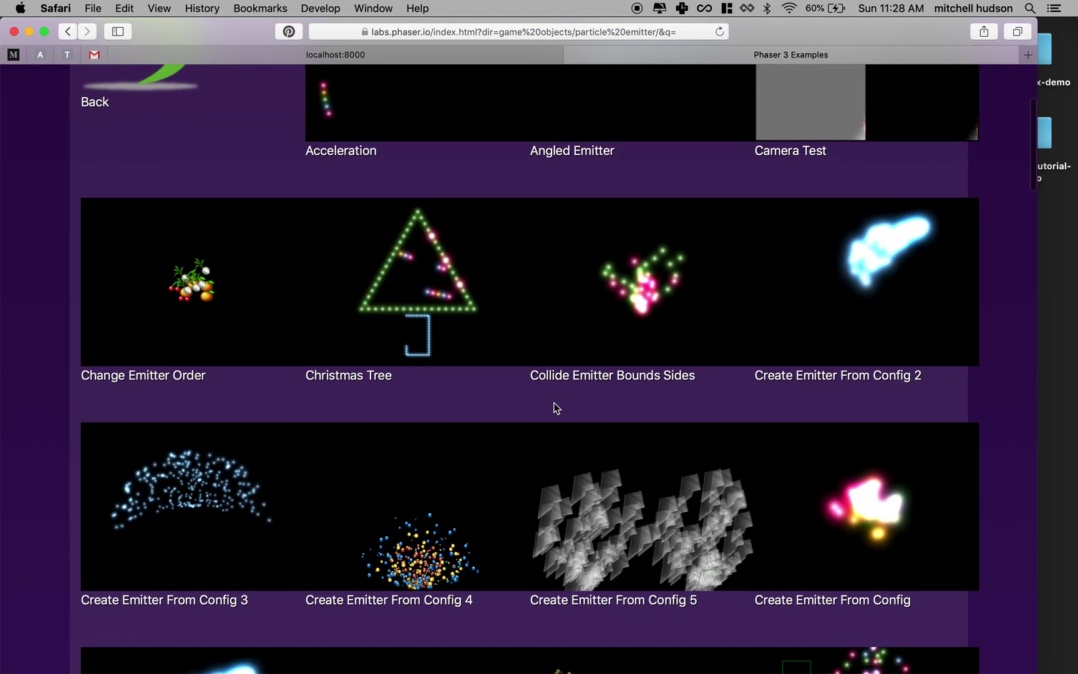
{"action": "scroll", "coordinate": [555, 409], "scroll_direction": "down", "scroll_amount": 9}
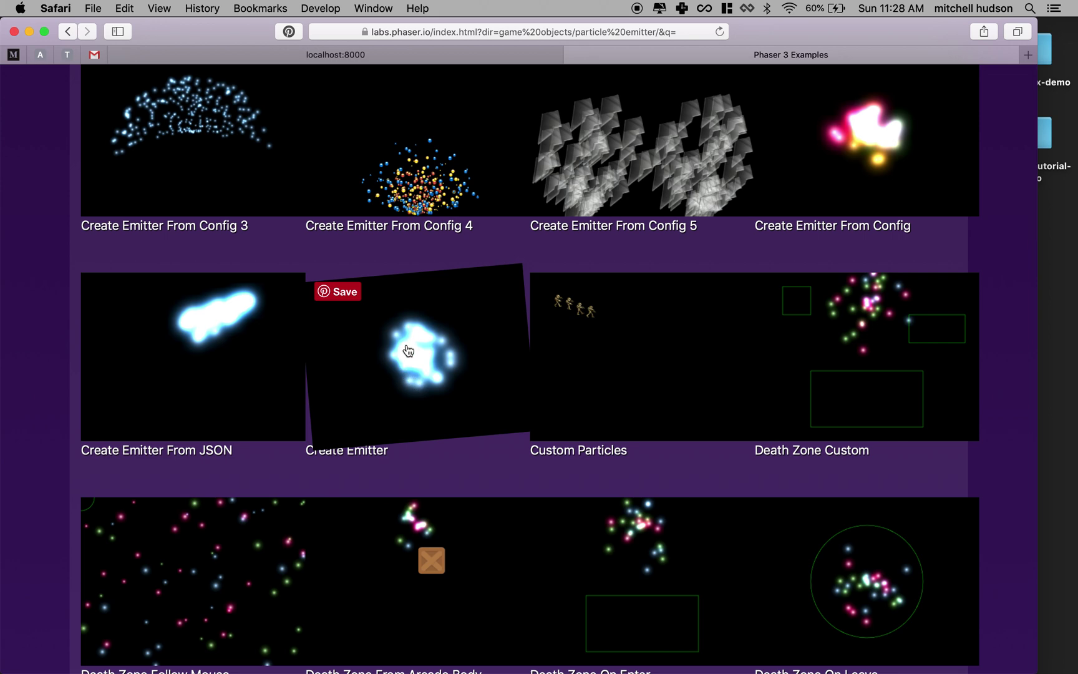
{"action": "left_click", "coordinate": [408, 350]}
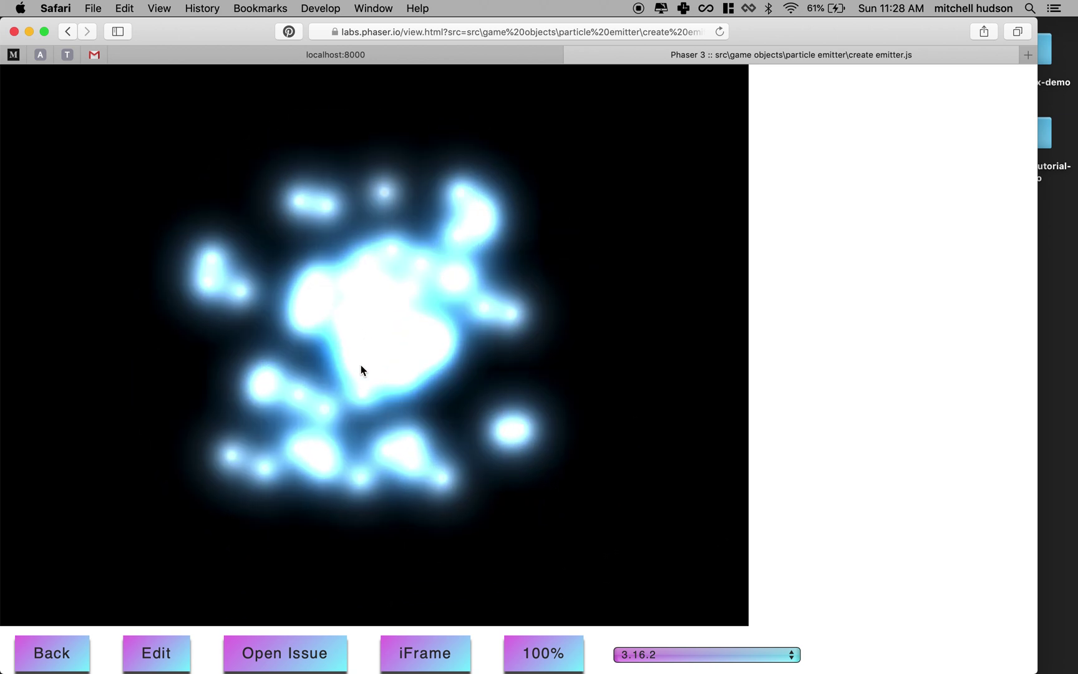
{"action": "scroll", "coordinate": [243, 543], "scroll_direction": "down", "scroll_amount": 3}
{"action": "left_click", "coordinate": [162, 578]}
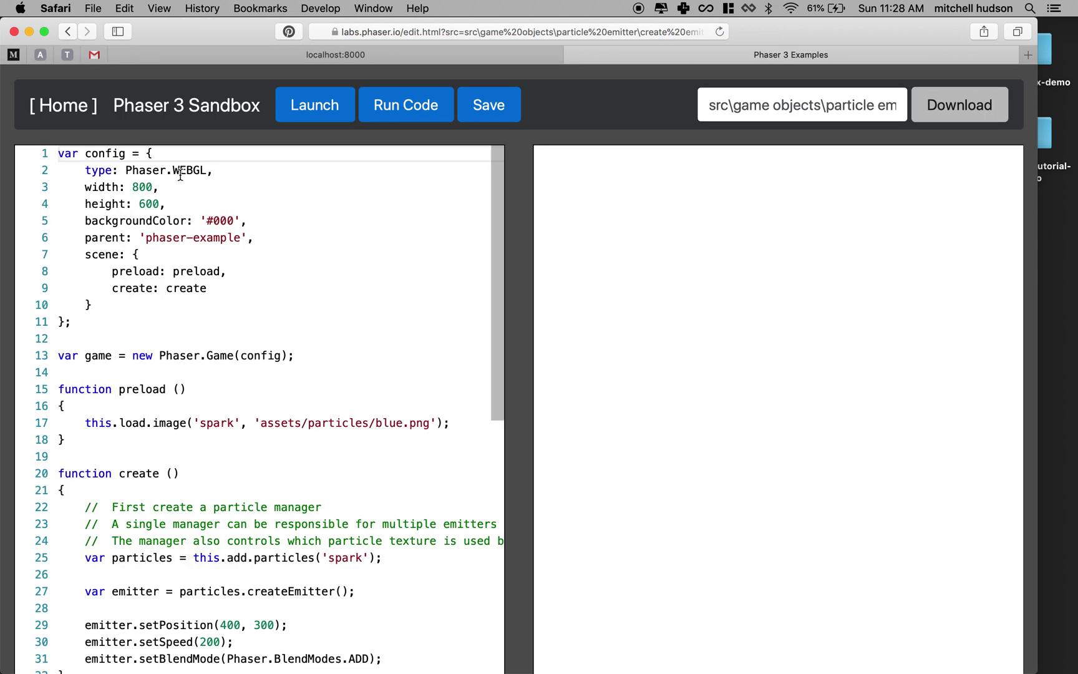
- Read through the Create Emitter code, then select and copy the game config's scene block
{"action": "scroll", "coordinate": [180, 172], "scroll_direction": "down", "scroll_amount": 4}
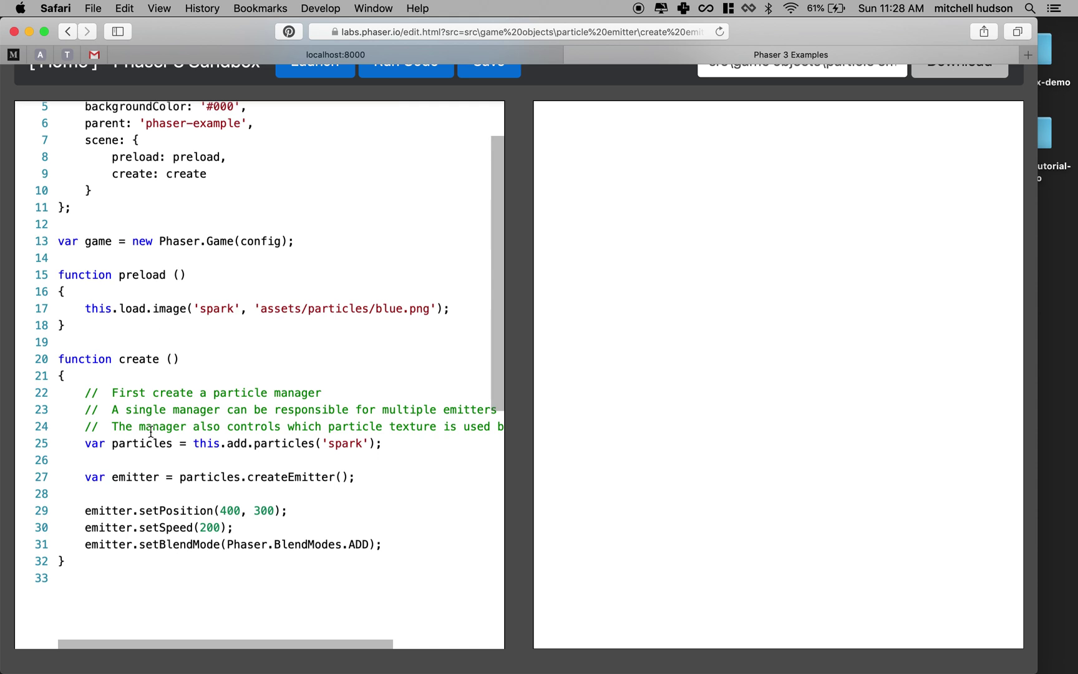
{"action": "scroll", "coordinate": [123, 404], "scroll_direction": "up", "scroll_amount": 3}
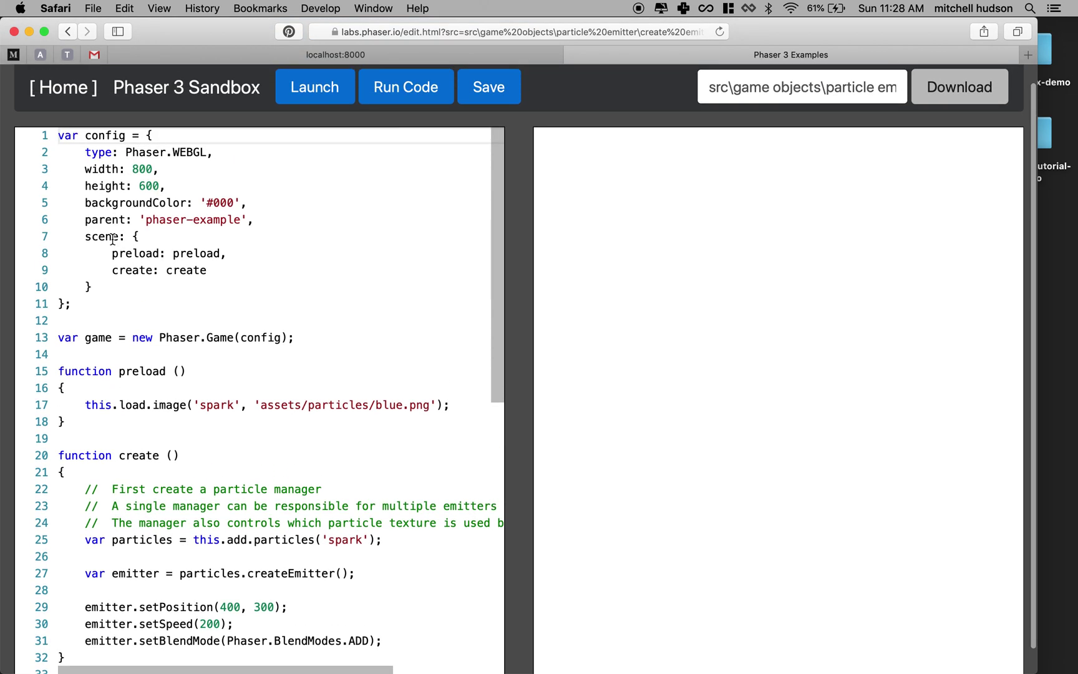
{"action": "left_click_drag", "start_coordinate": [94, 371], "coordinate": [112, 456]}
{"action": "left_click_drag", "start_coordinate": [85, 236], "coordinate": [93, 286]}
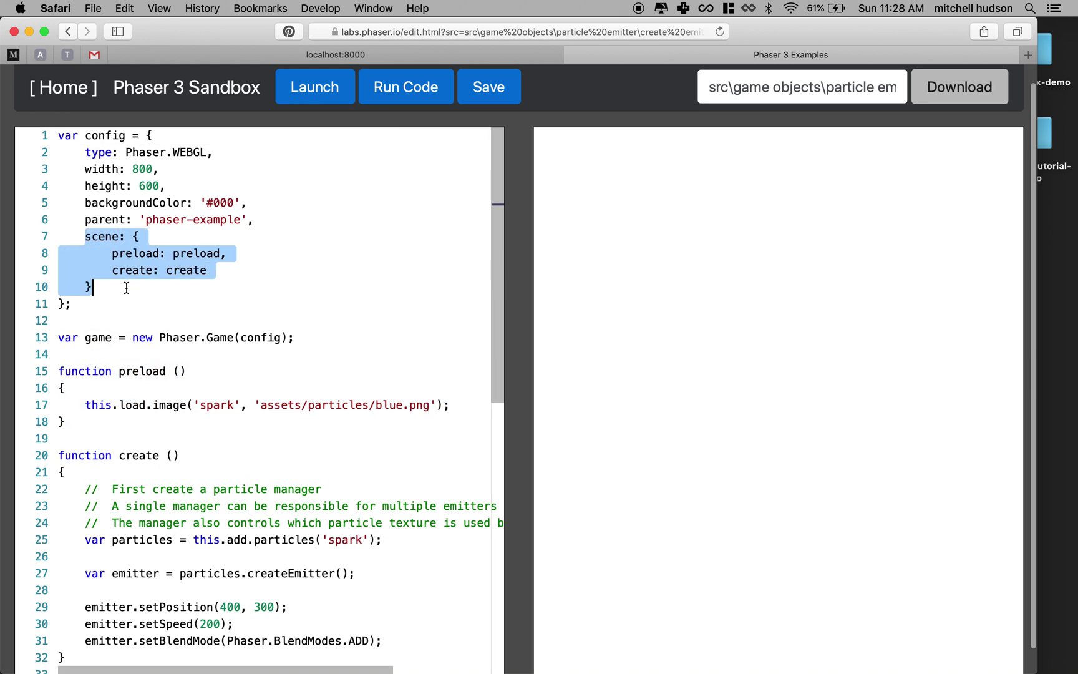
{"action": "scroll", "coordinate": [126, 342], "scroll_direction": "down", "scroll_amount": 2}
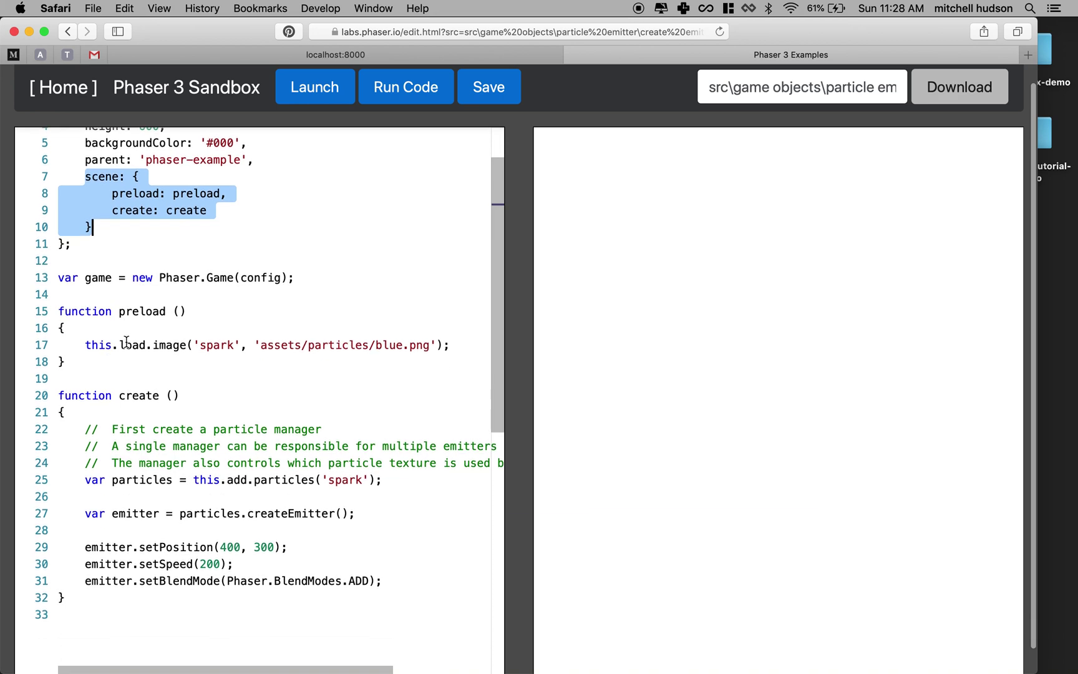
{"action": "scroll", "coordinate": [126, 342], "scroll_direction": "down", "scroll_amount": 10}
{"action": "scroll", "coordinate": [126, 342], "scroll_direction": "up", "scroll_amount": 6}
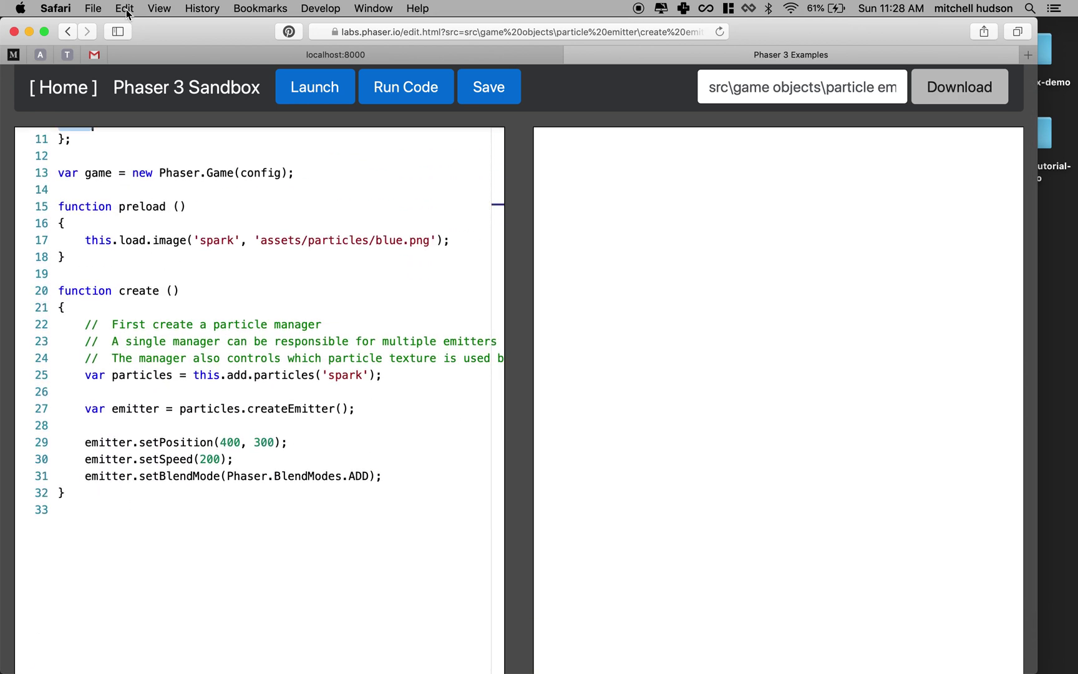
{"action": "key", "text": "super+c"}
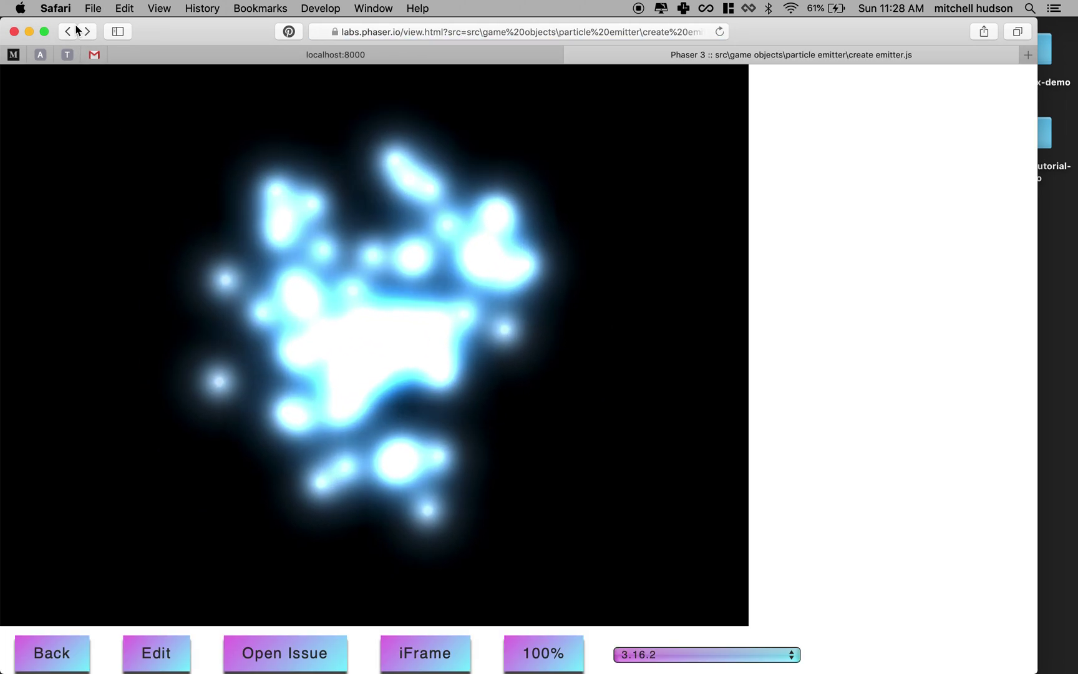
- Return to the Particle Emitter examples and open Create Emitter From Config in the sandbox editor
{"action": "left_click", "coordinate": [69, 32]}
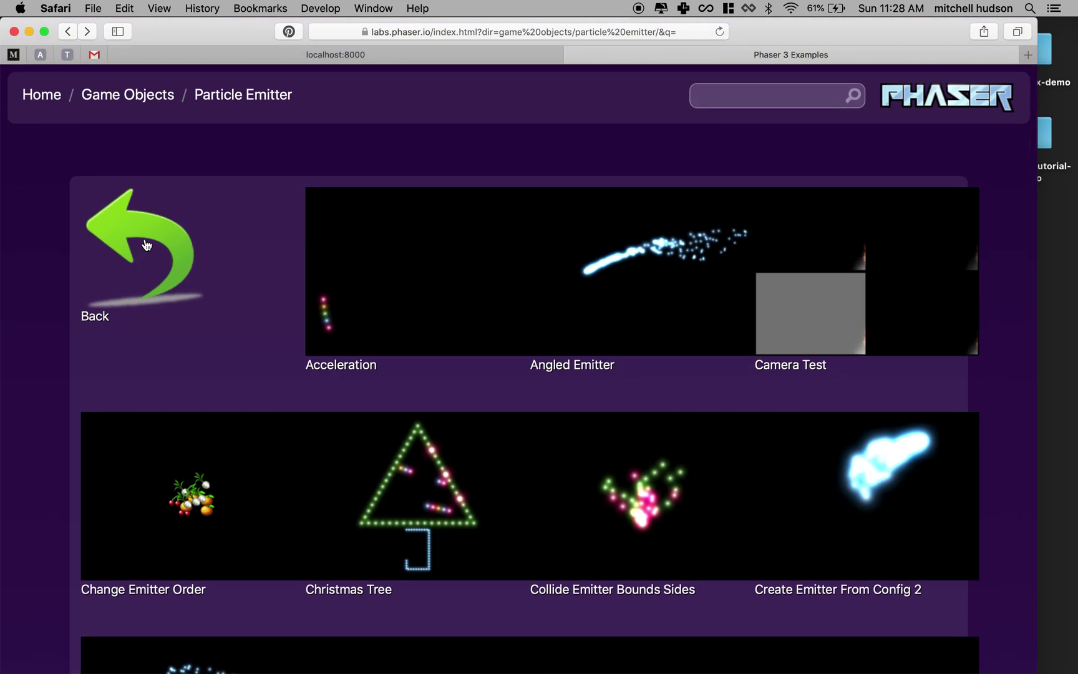
{"action": "scroll", "coordinate": [149, 238], "scroll_direction": "down", "scroll_amount": 6}
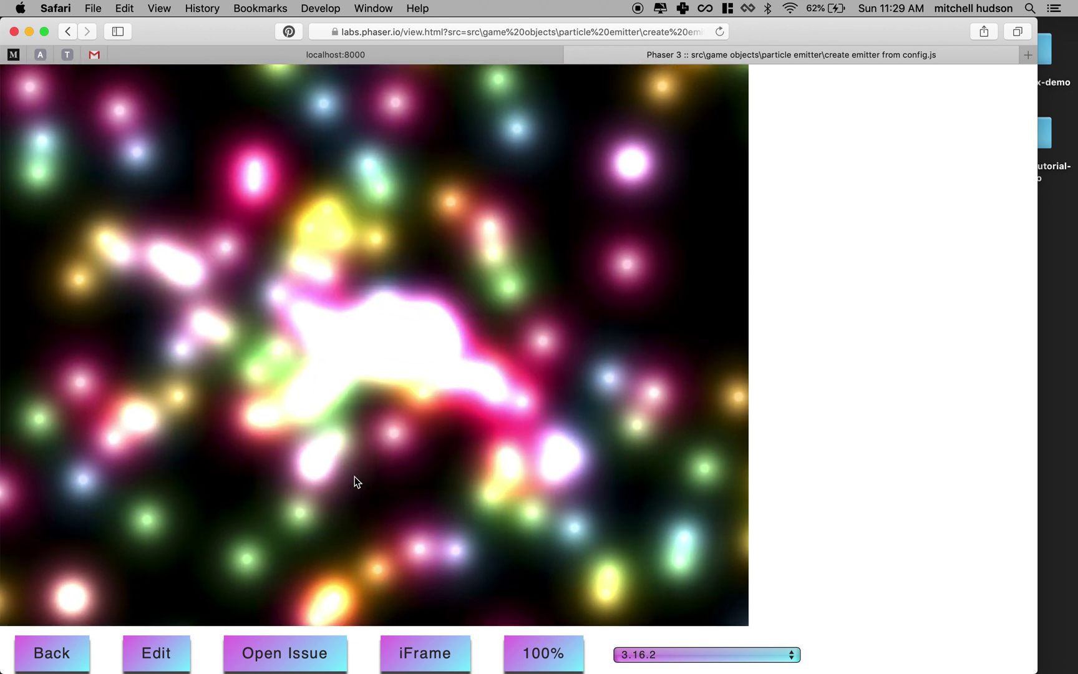
{"action": "scroll", "coordinate": [284, 552], "scroll_direction": "down", "scroll_amount": 3}
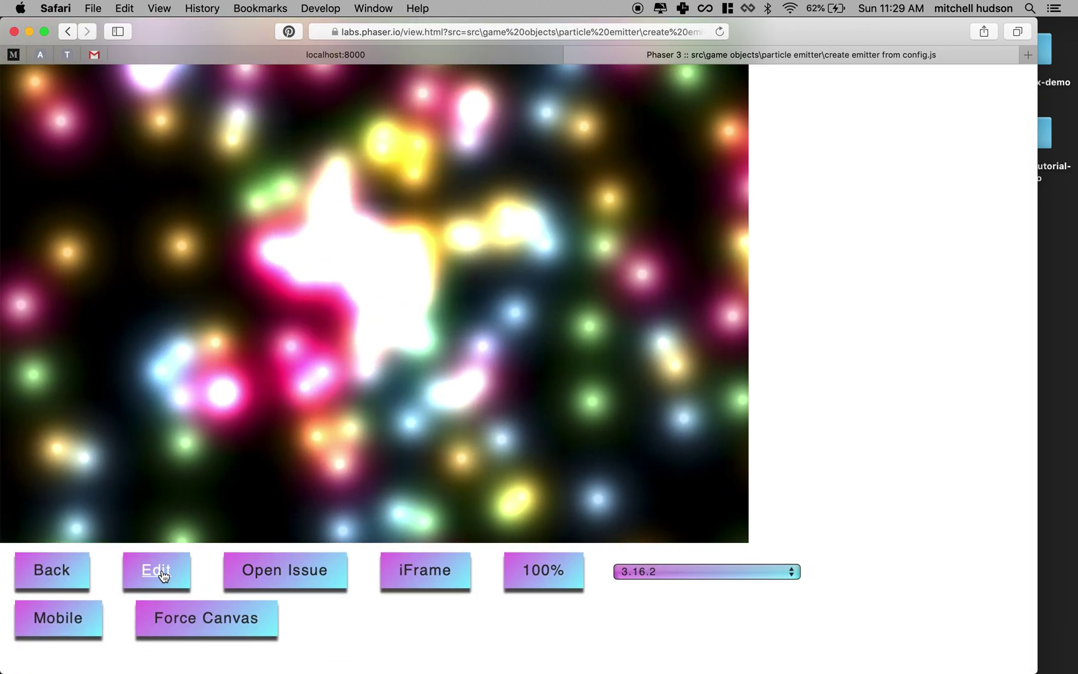
{"action": "left_click", "coordinate": [166, 574]}
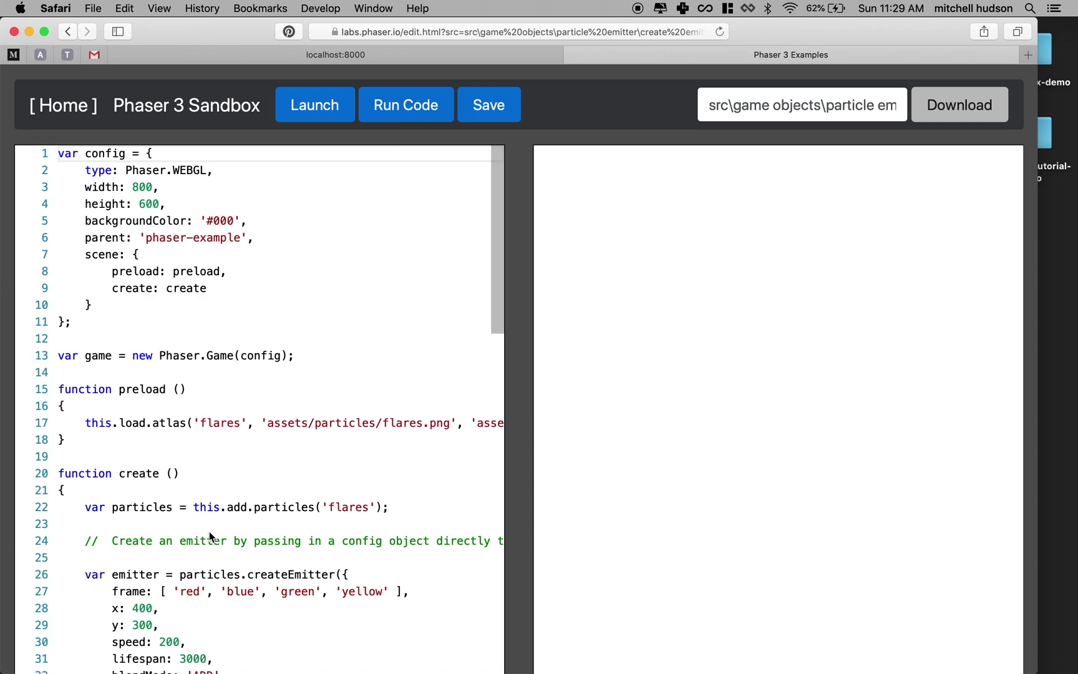
- Skim the Create Emitter From Config code, then go back to its running multicoloured particle demo
{"action": "scroll", "coordinate": [209, 532], "scroll_direction": "down", "scroll_amount": 5}
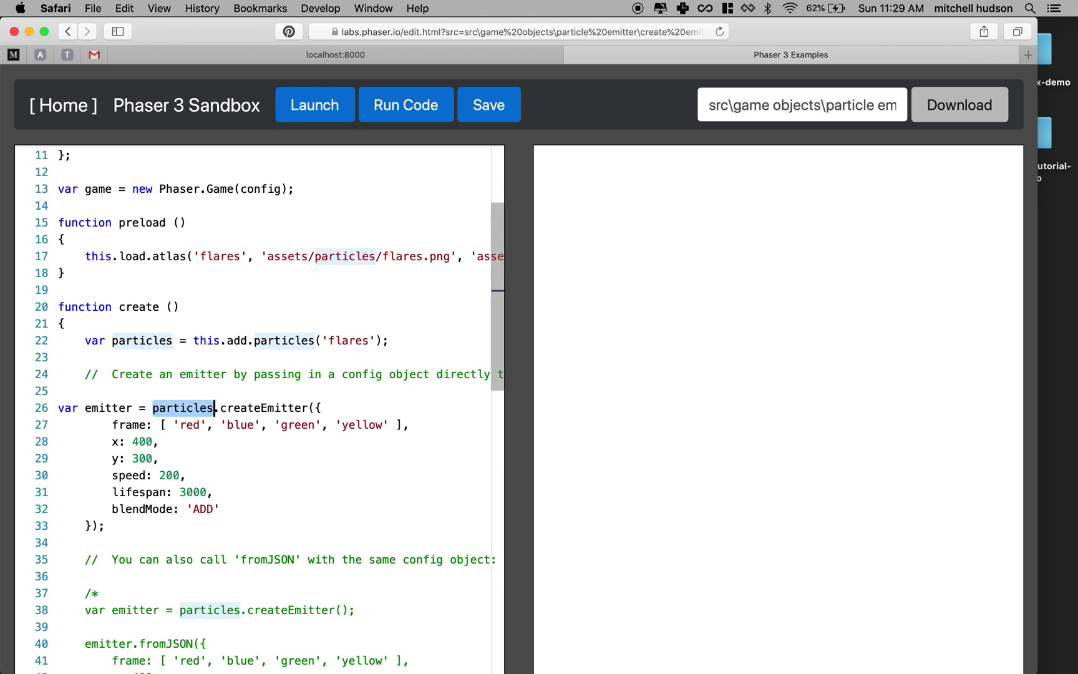
{"action": "left_click", "coordinate": [70, 33]}
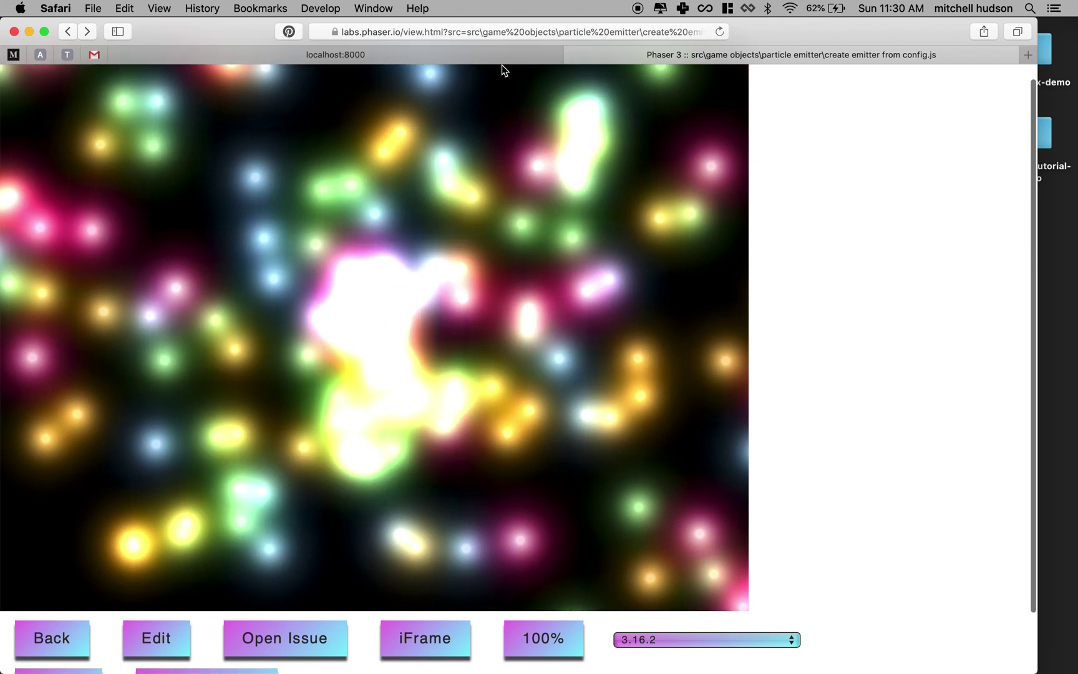
{"action": "scroll", "coordinate": [503, 65], "scroll_direction": "down", "scroll_amount": 3}
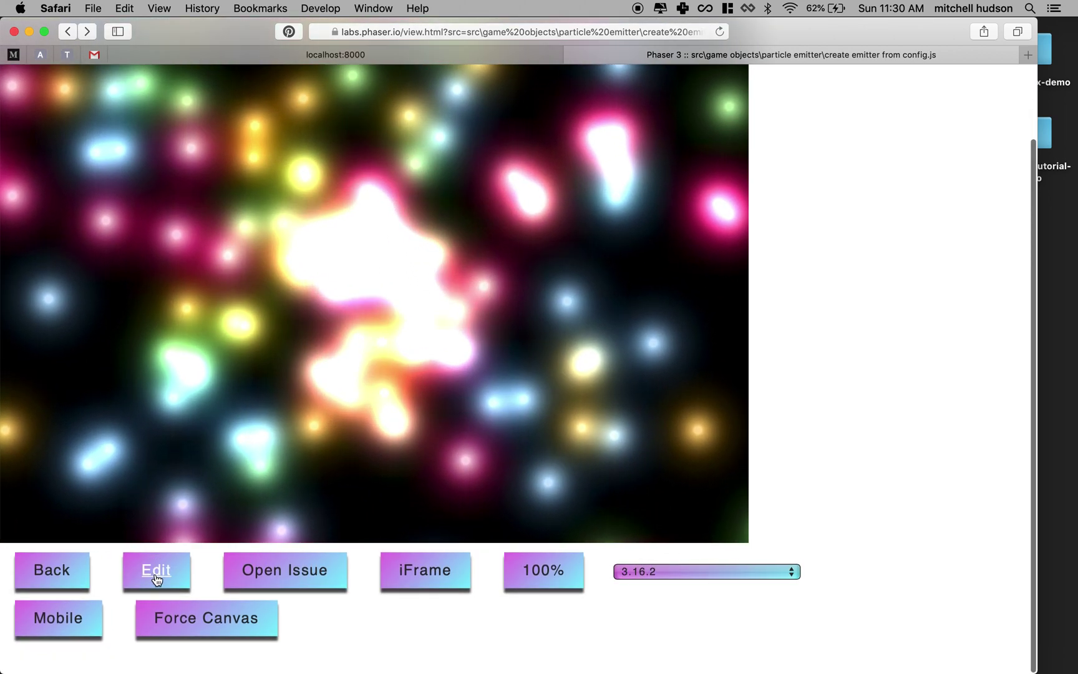
- Open the example's code in the sandbox, zoom in to read it, and widen the preview area
{"action": "left_click", "coordinate": [156, 572]}
{"action": "scroll", "coordinate": [187, 543], "scroll_direction": "down", "scroll_amount": 5}
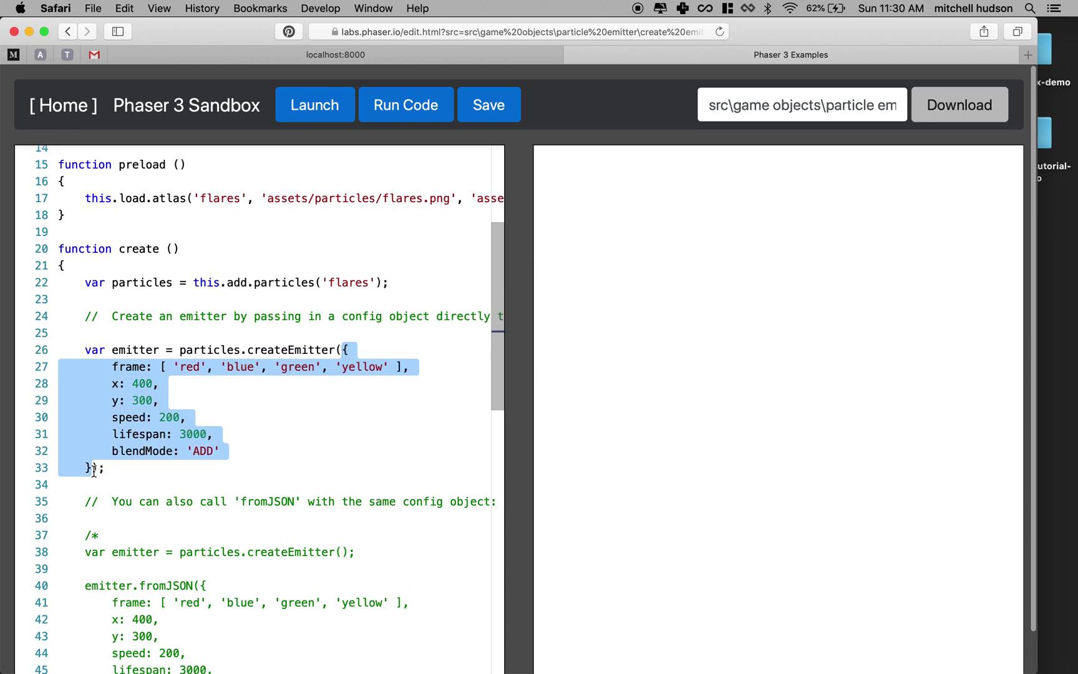
{"action": "key", "text": "super+plus"}
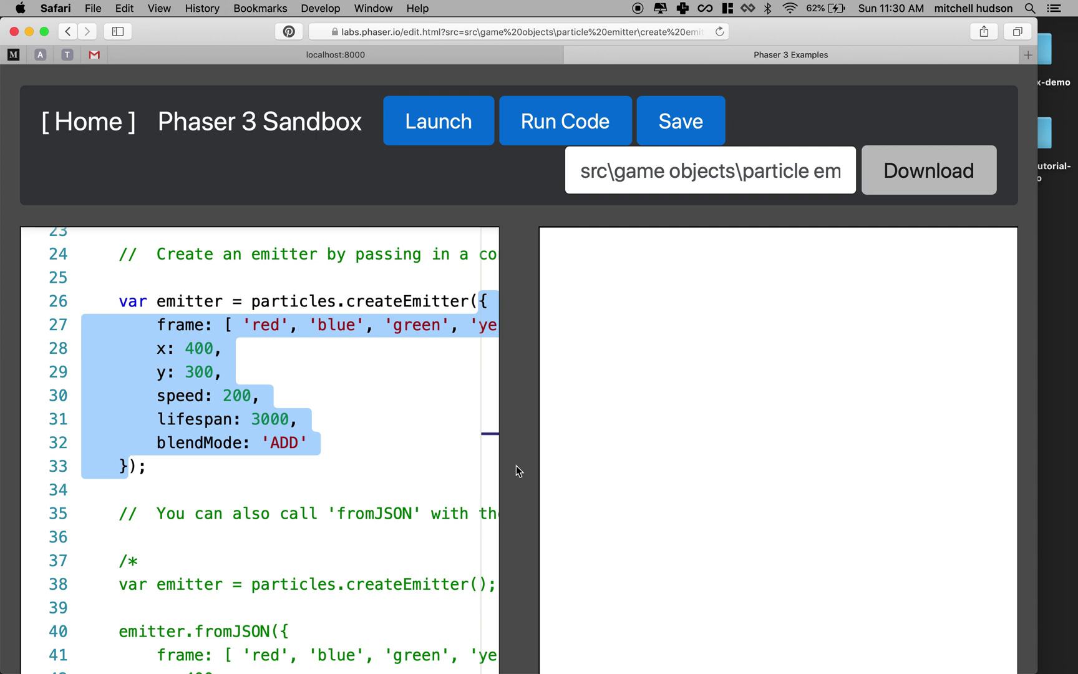
{"action": "scroll", "coordinate": [433, 493], "scroll_direction": "up", "scroll_amount": 1}
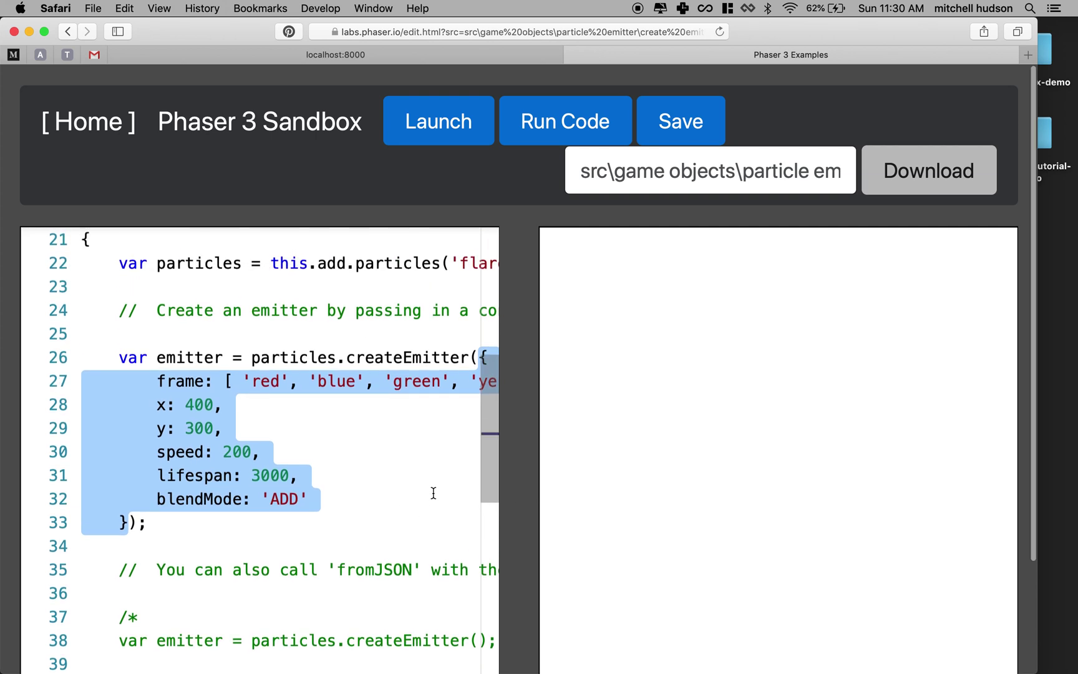
{"action": "scroll", "coordinate": [434, 493], "scroll_direction": "right", "scroll_amount": 2}
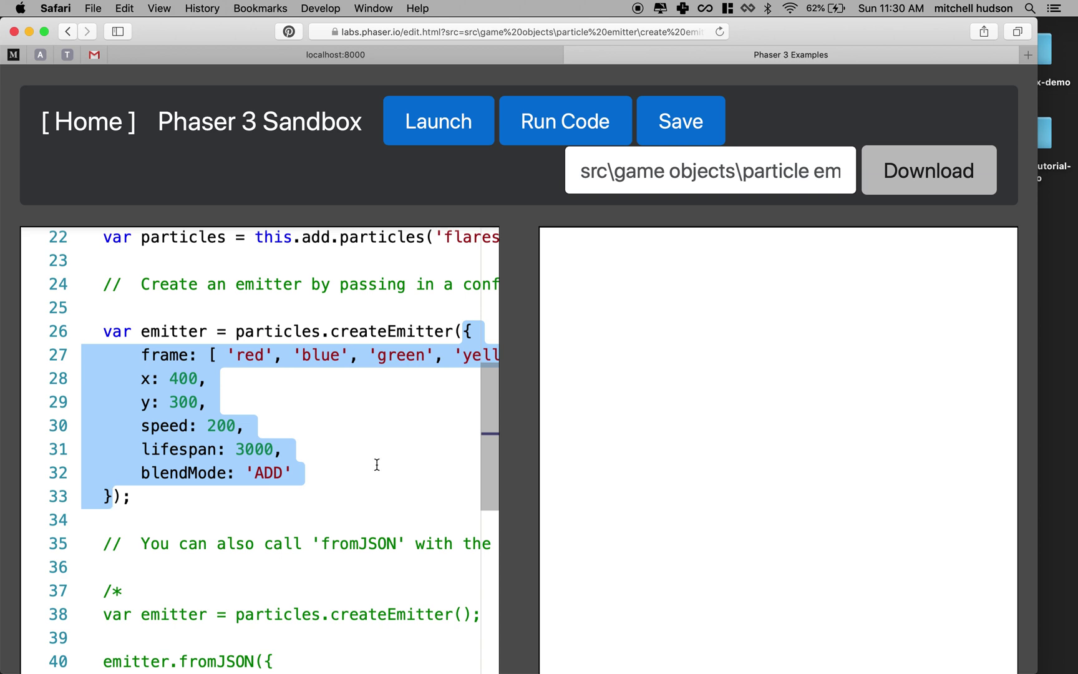
{"action": "key", "text": "super+minus"}
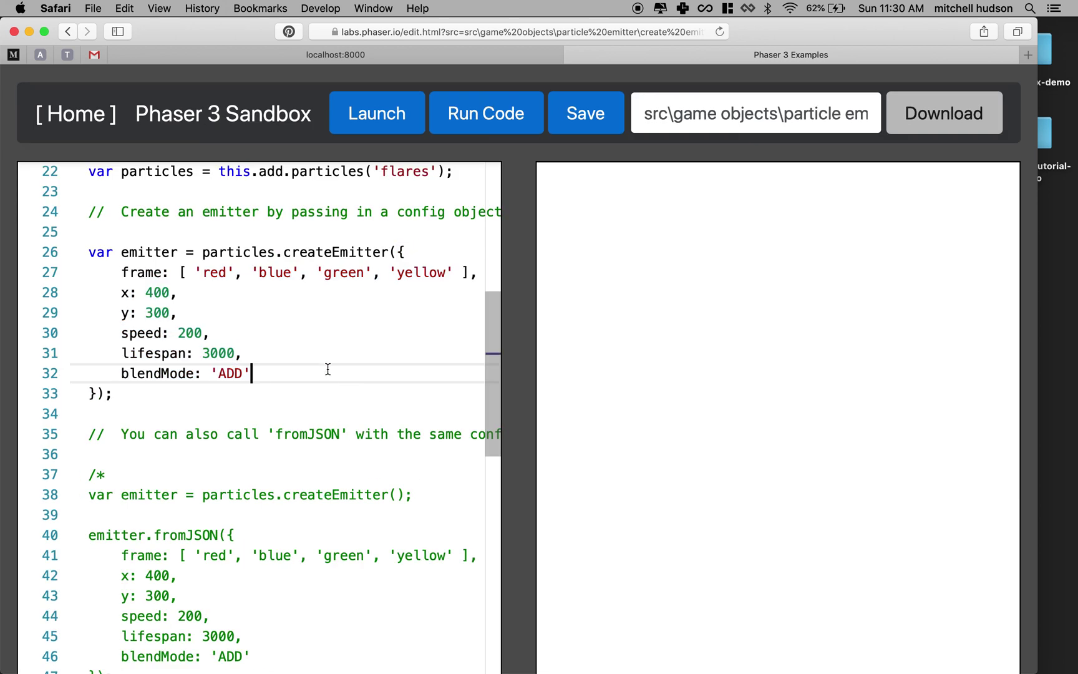
{"action": "left_click_drag", "start_coordinate": [358, 262], "coordinate": [468, 273]}
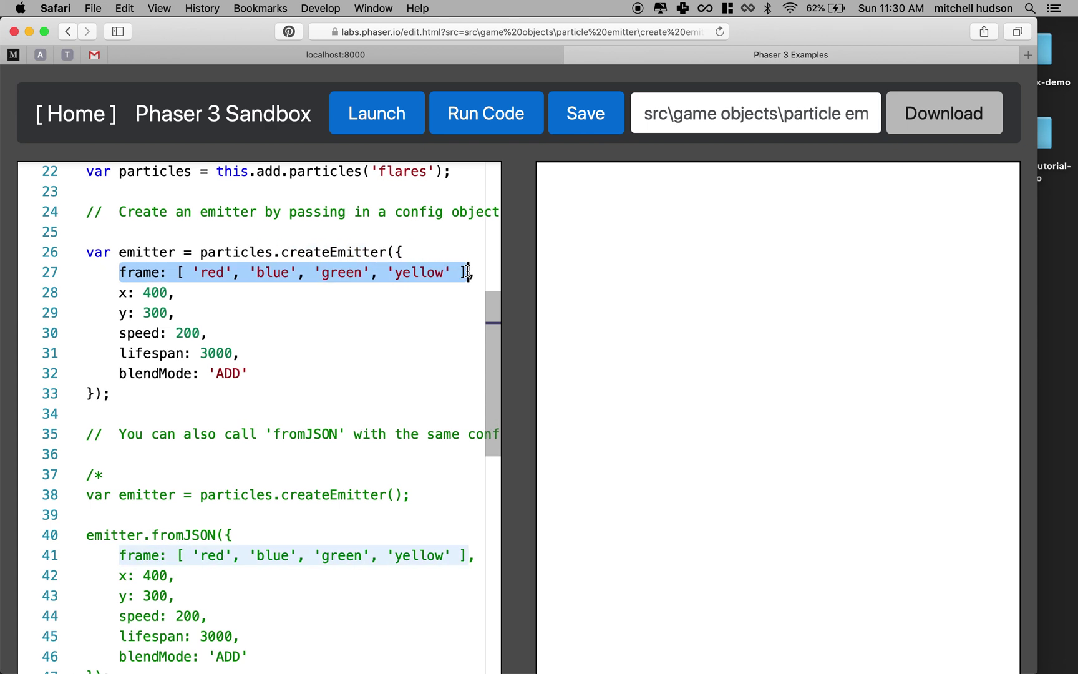
{"action": "scroll", "coordinate": [470, 272], "scroll_direction": "up", "scroll_amount": 2}
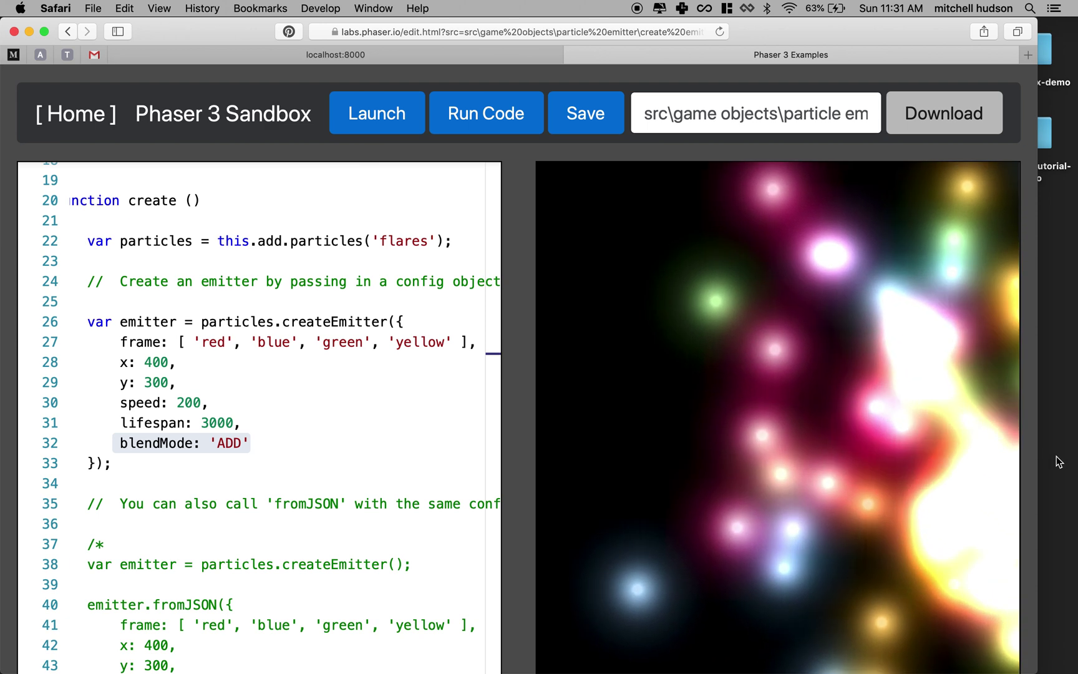
{"action": "left_click_drag", "start_coordinate": [1038, 476], "coordinate": [1076, 478]}
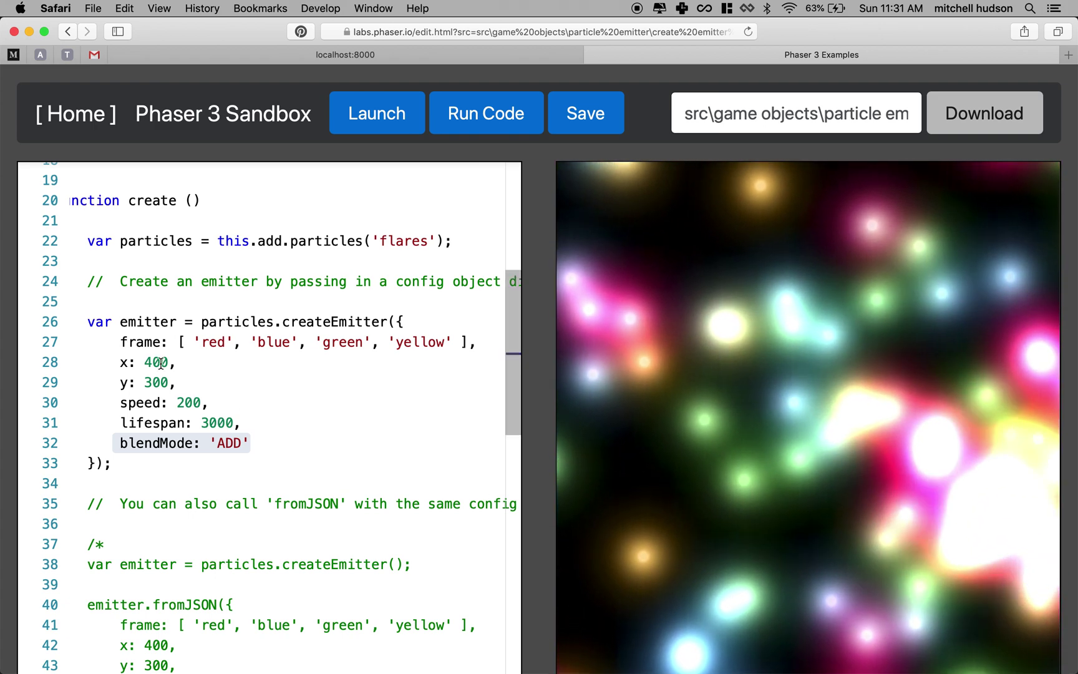
- Move the emitter from x 400, y 300 to x 200, y 150 and rerun the preview
{"action": "left_click", "coordinate": [153, 362]}
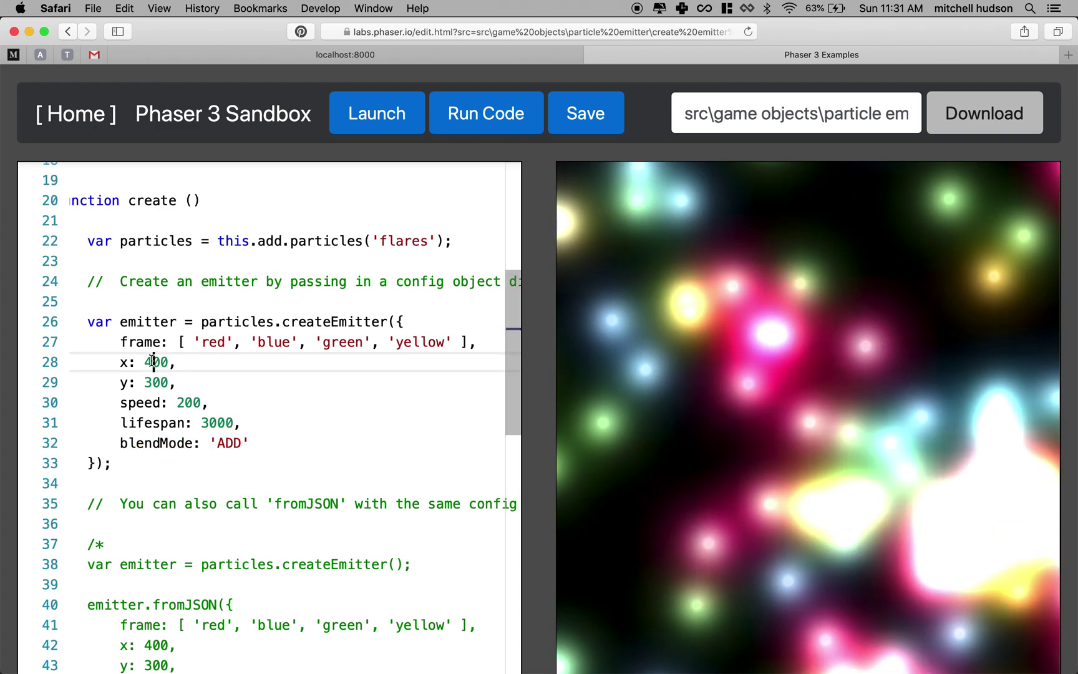
{"action": "key", "text": "BackSpace"}
{"action": "type", "text": "2"}
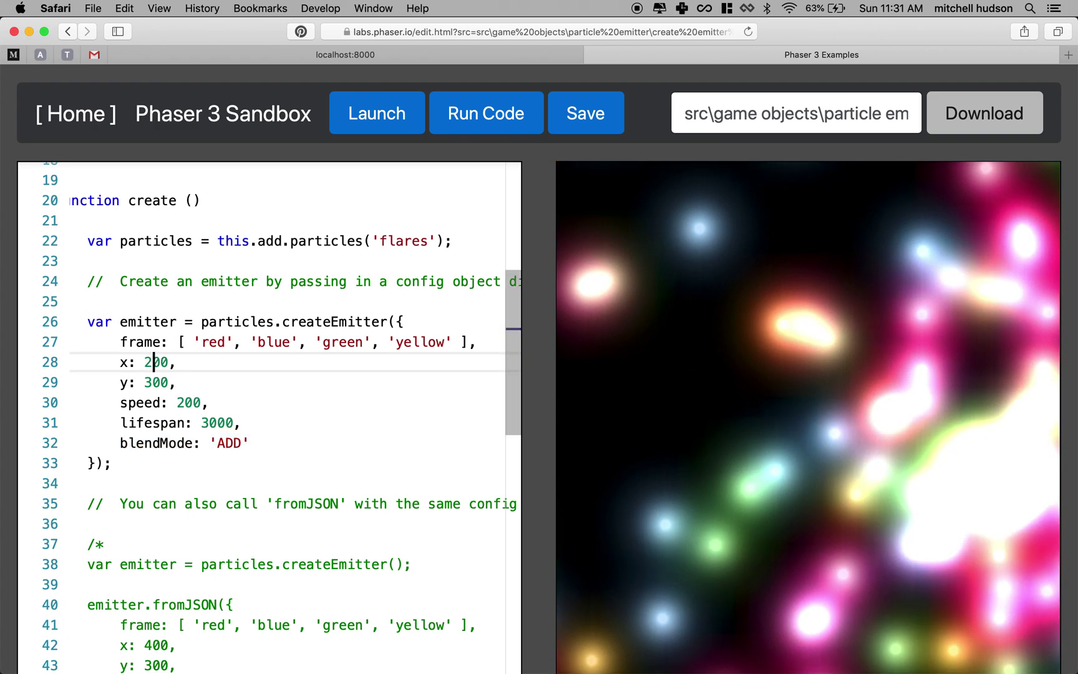
{"action": "key", "text": "Down"}
{"action": "key", "text": "Delete"}
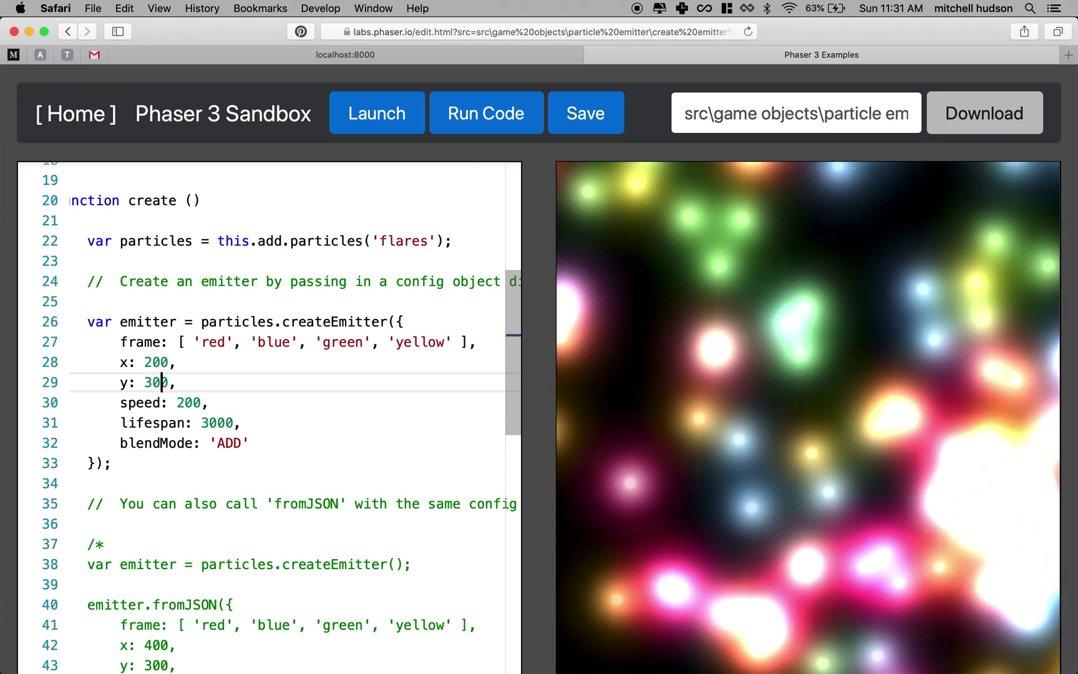
{"action": "key", "text": "BackSpace"}
{"action": "type", "text": "15"}
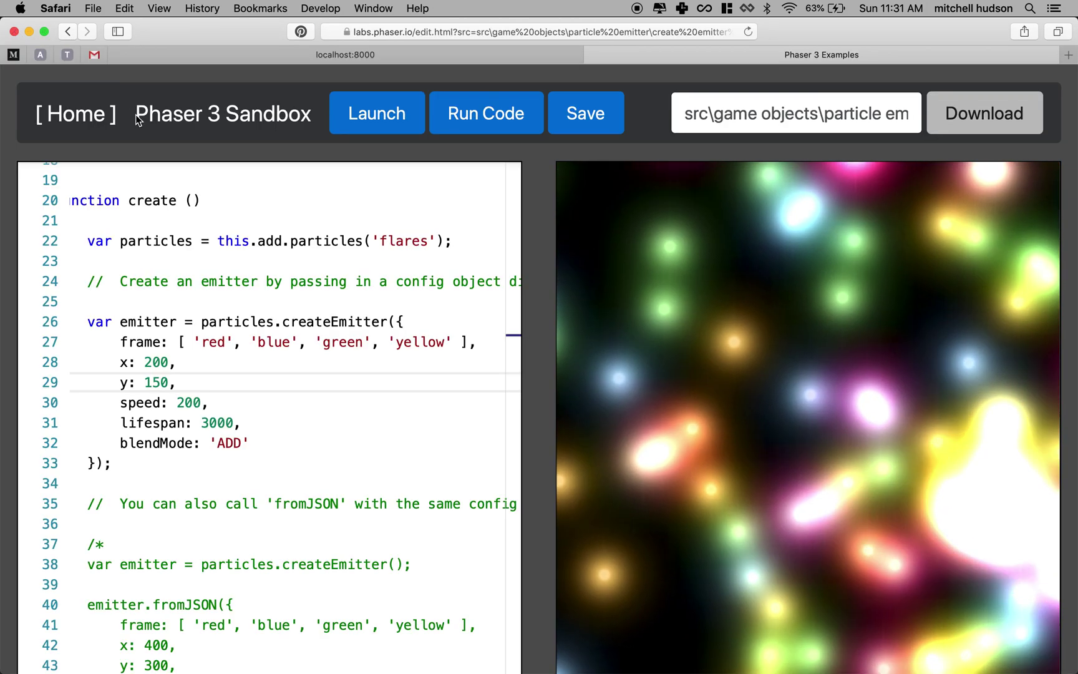
{"action": "left_click", "coordinate": [481, 120]}
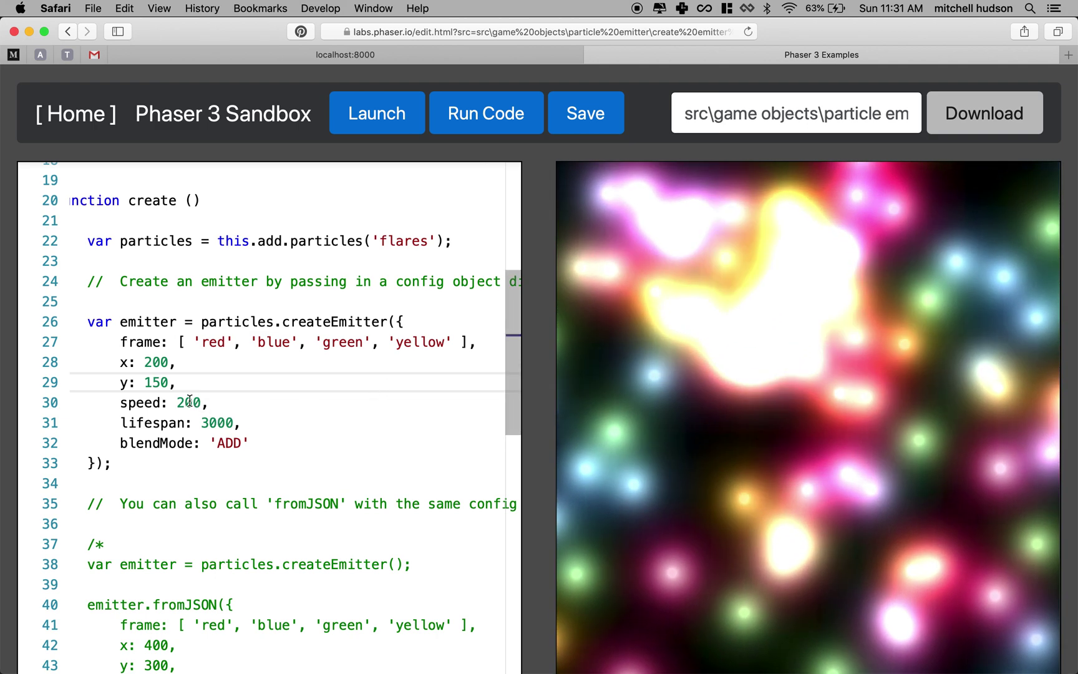
- Lower the emitter speed from 200 to 100 and rerun the preview
{"action": "left_click", "coordinate": [190, 402]}
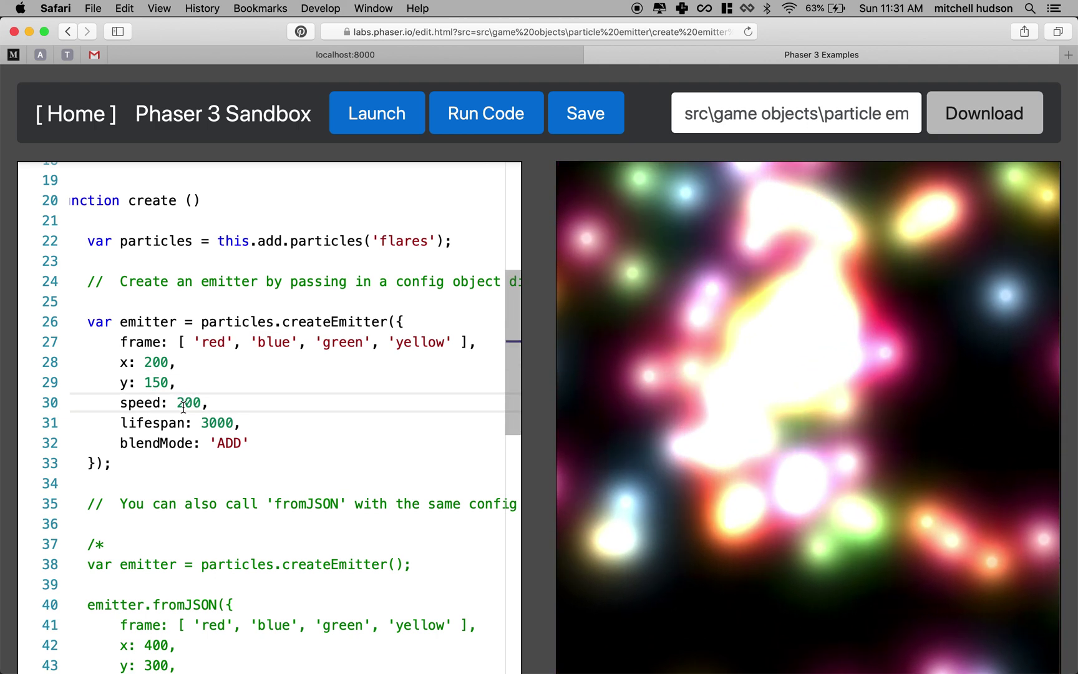
{"action": "key", "text": "BackSpace"}
{"action": "type", "text": "1"}
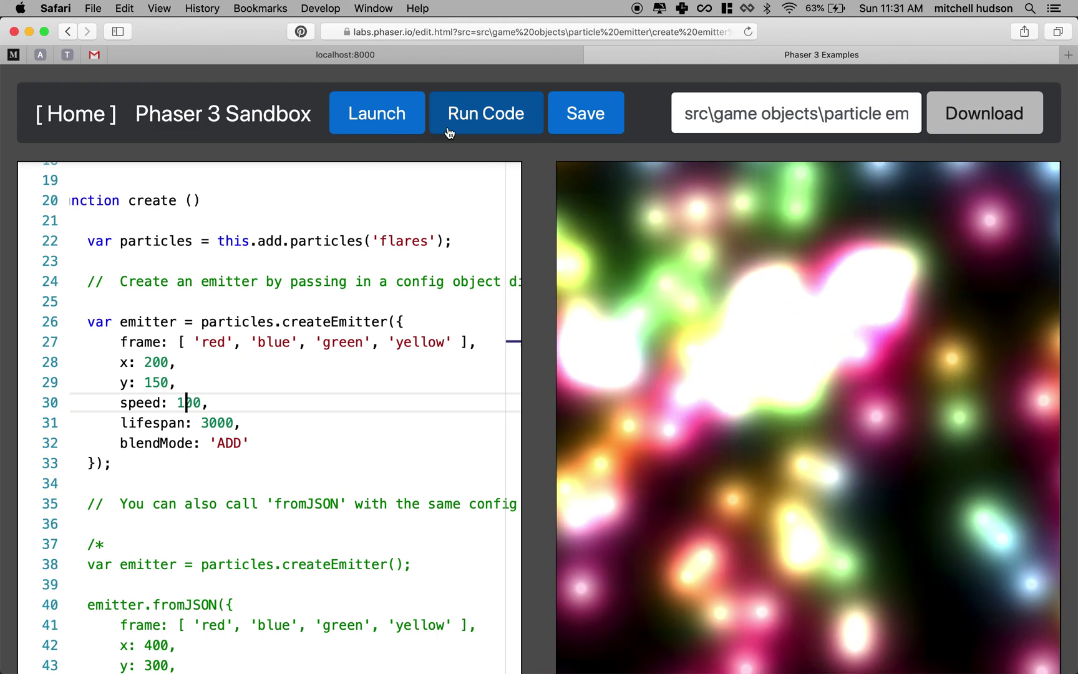
{"action": "left_click", "coordinate": [457, 129]}
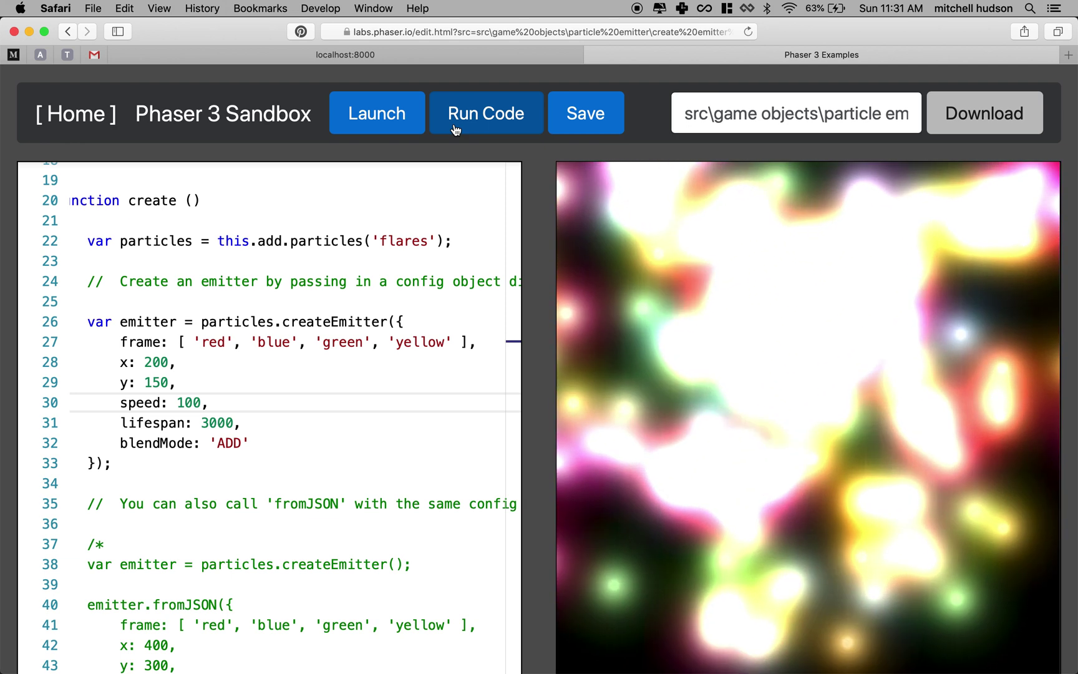
- Shorten the particle lifespan from 3000 to 300 and rerun the preview
{"action": "left_click", "coordinate": [209, 423]}
{"action": "key", "text": "Delete"}
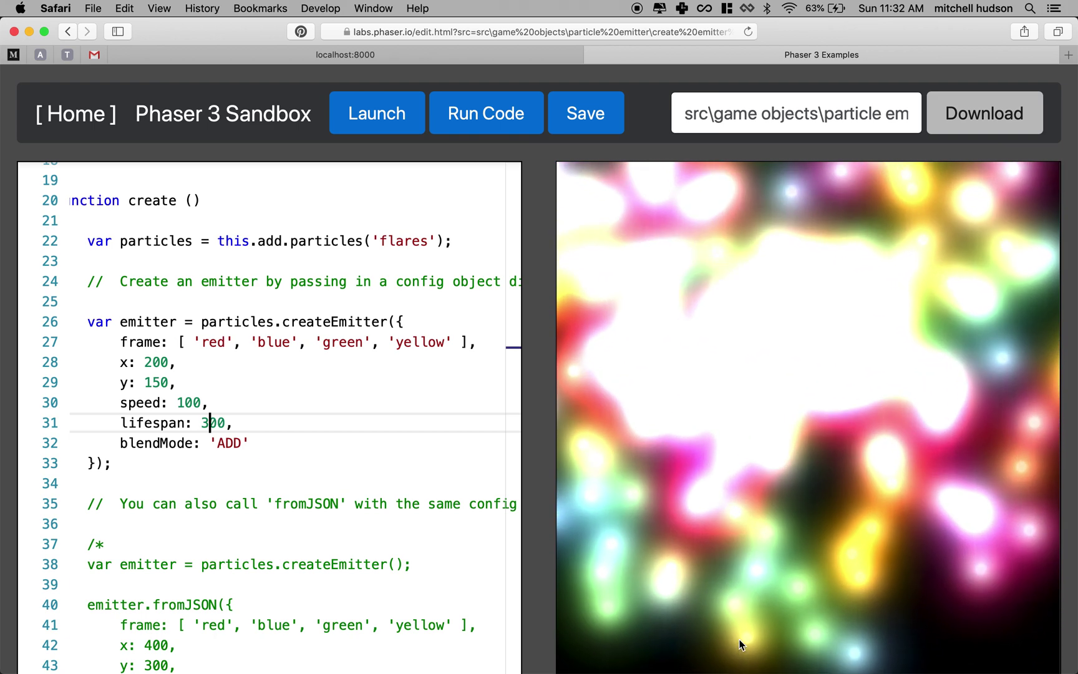
{"action": "double_click", "coordinate": [212, 424]}
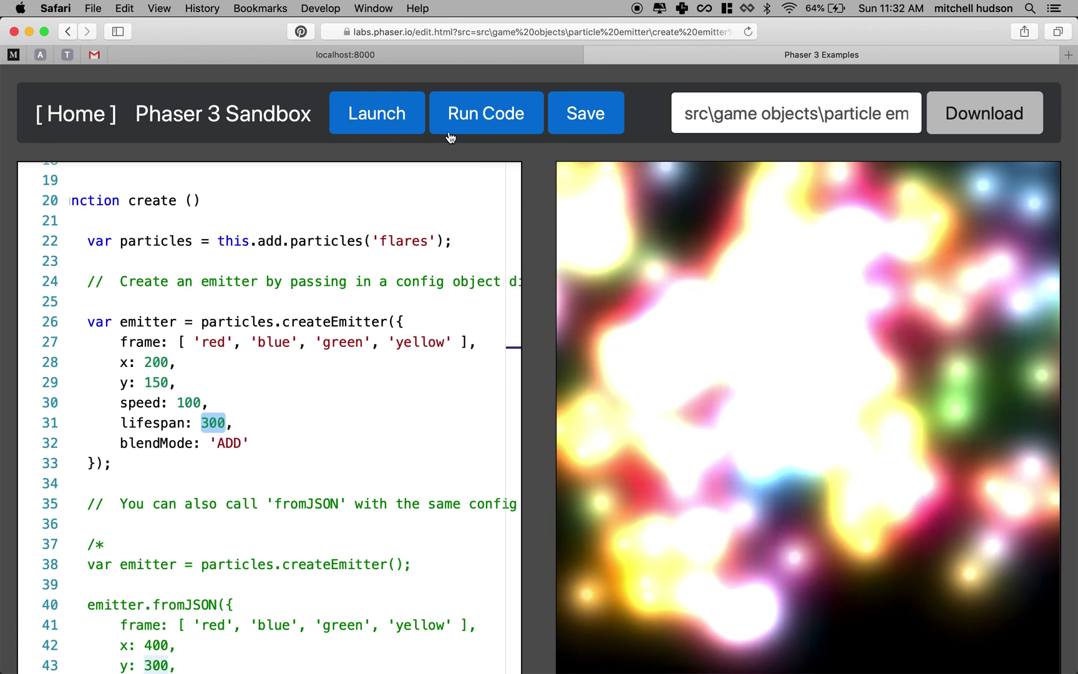
{"action": "left_click", "coordinate": [484, 124]}
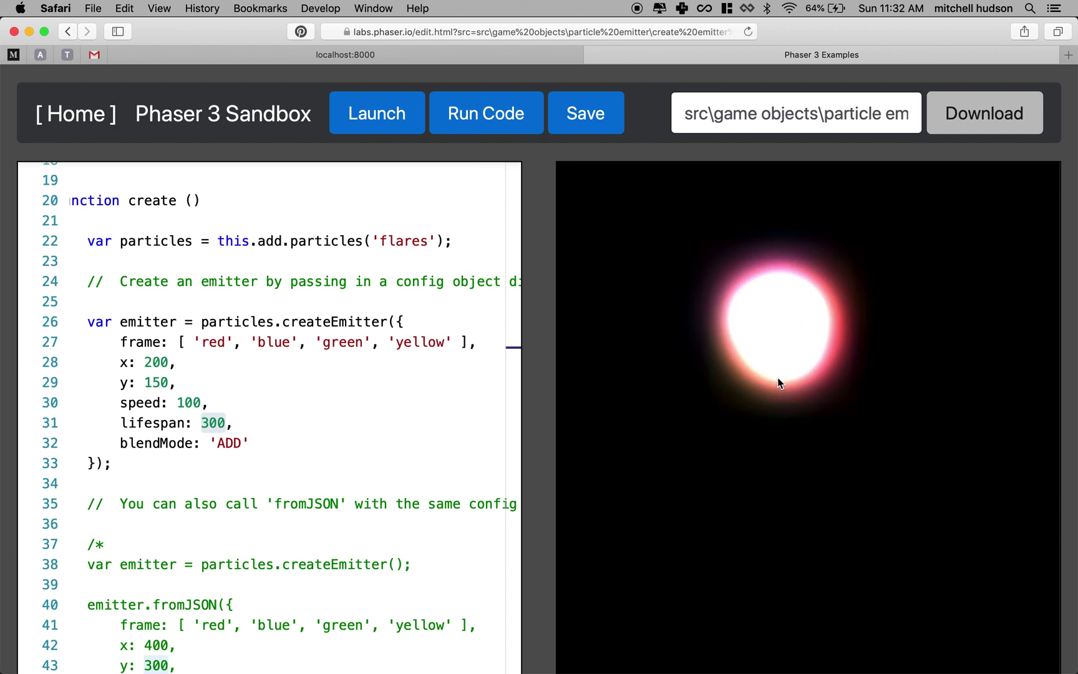
- Change the lifespan to 1100 and rerun the preview
{"action": "left_click", "coordinate": [214, 425]}
{"action": "key", "text": "BackSpace"}
{"action": "type", "text": "1"}
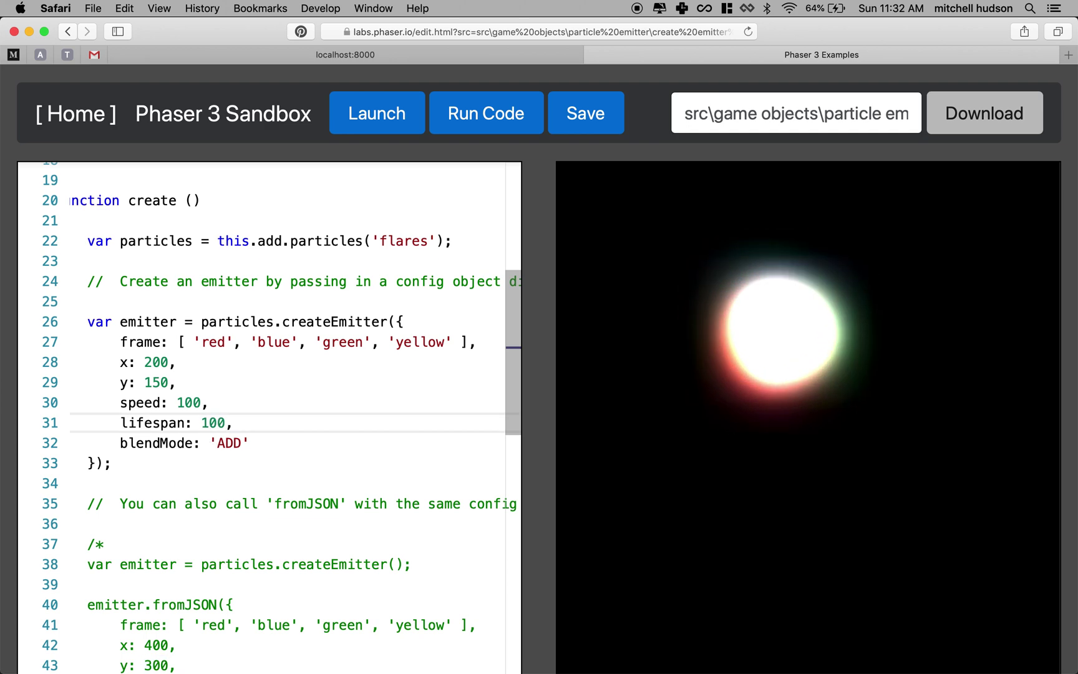
{"action": "type", "text": "1"}
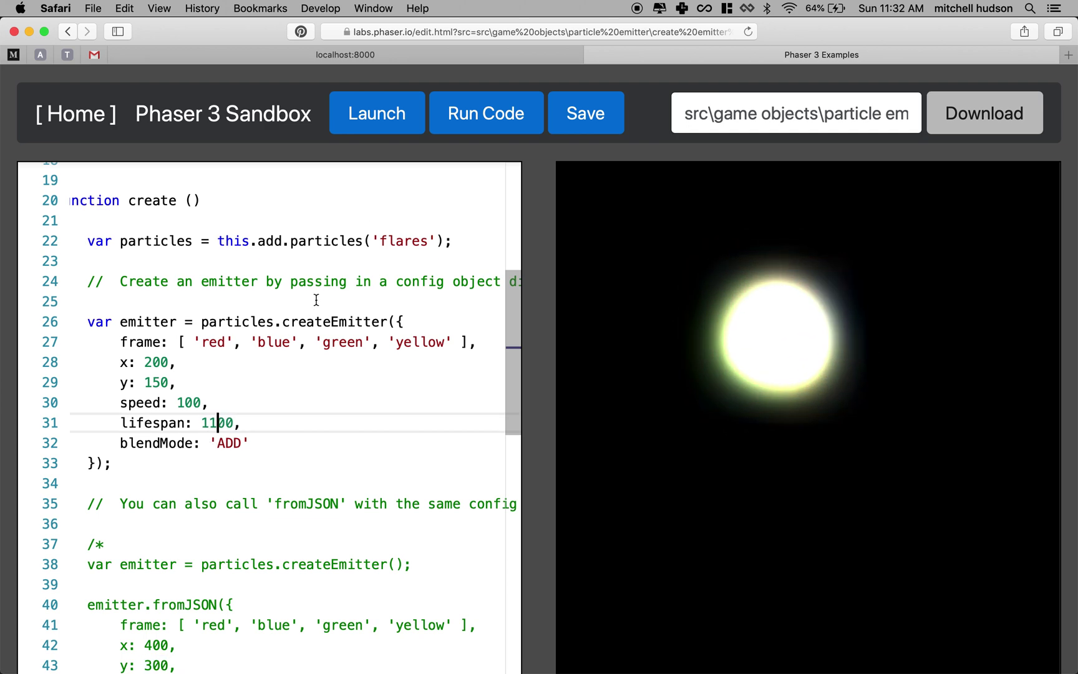
{"action": "left_click", "coordinate": [489, 116]}
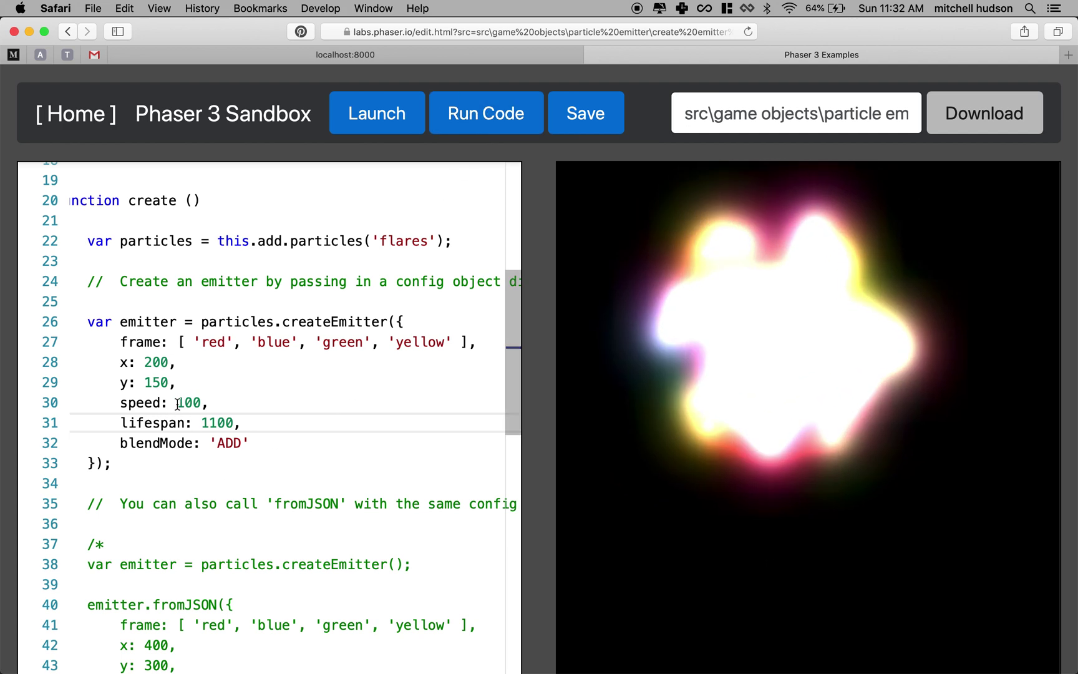
- Settle on lifespan 2000, rerun the preview, and open a new Google tab
{"action": "left_click", "coordinate": [217, 424]}
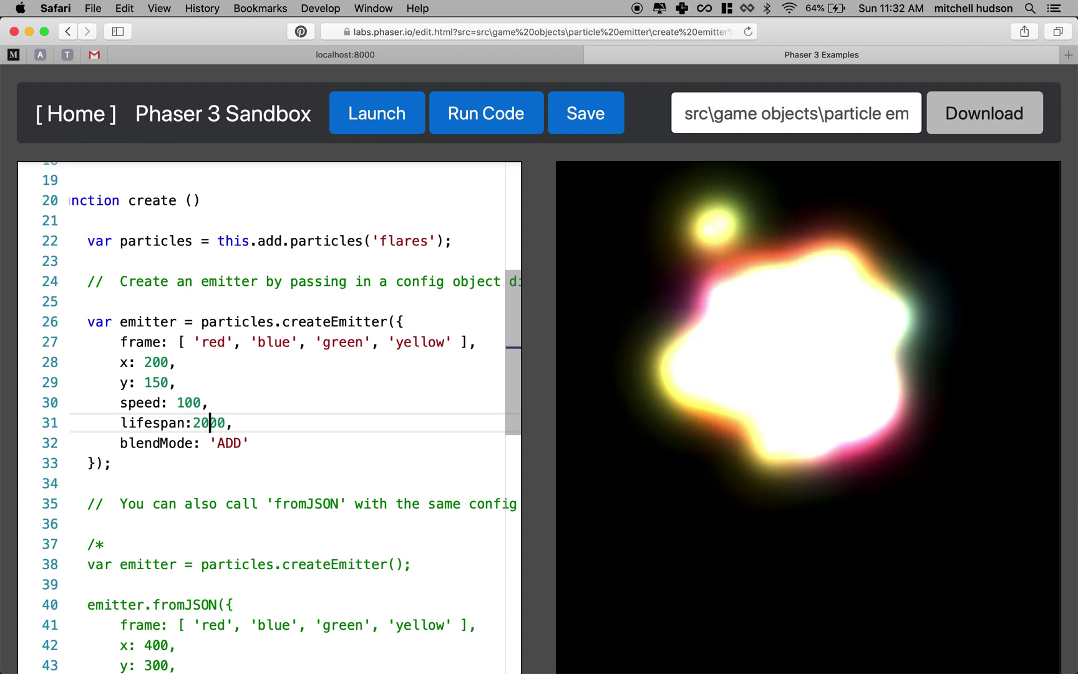
{"action": "left_click", "coordinate": [495, 115]}
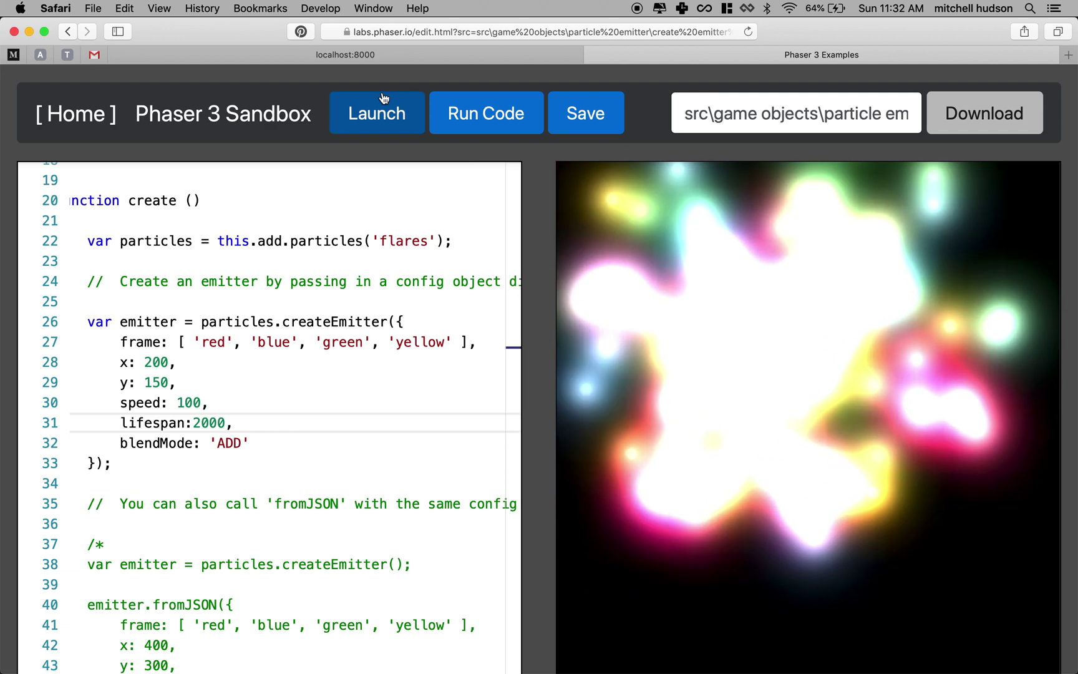
{"action": "scroll", "coordinate": [301, 275], "scroll_direction": "down", "scroll_amount": 4}
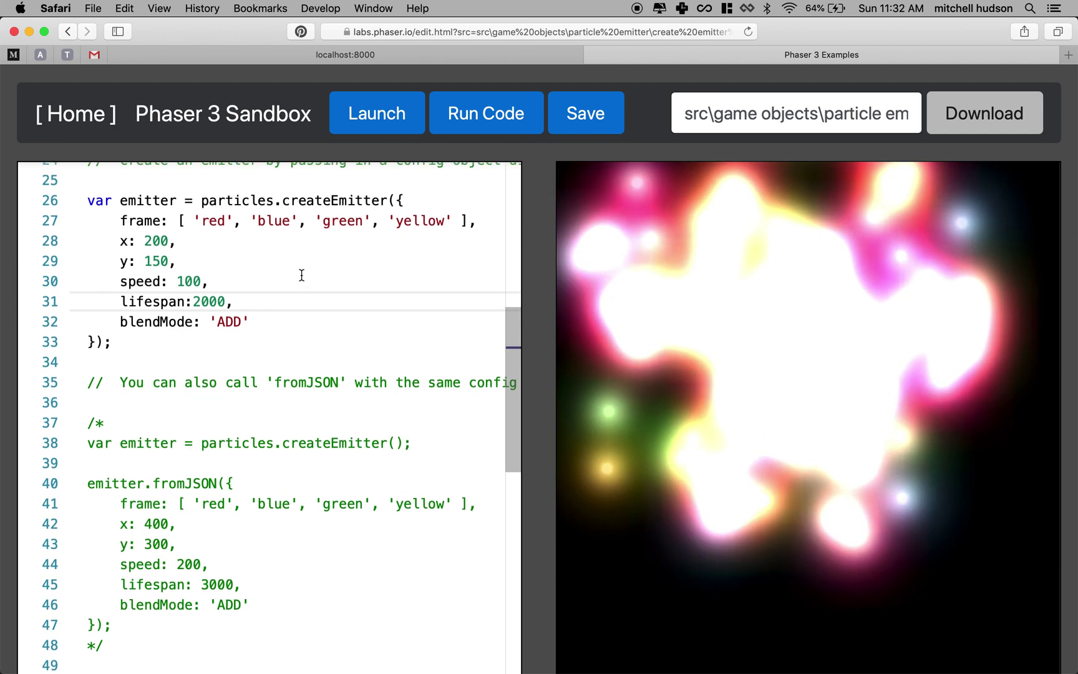
{"action": "scroll", "coordinate": [302, 275], "scroll_direction": "up", "scroll_amount": 5}
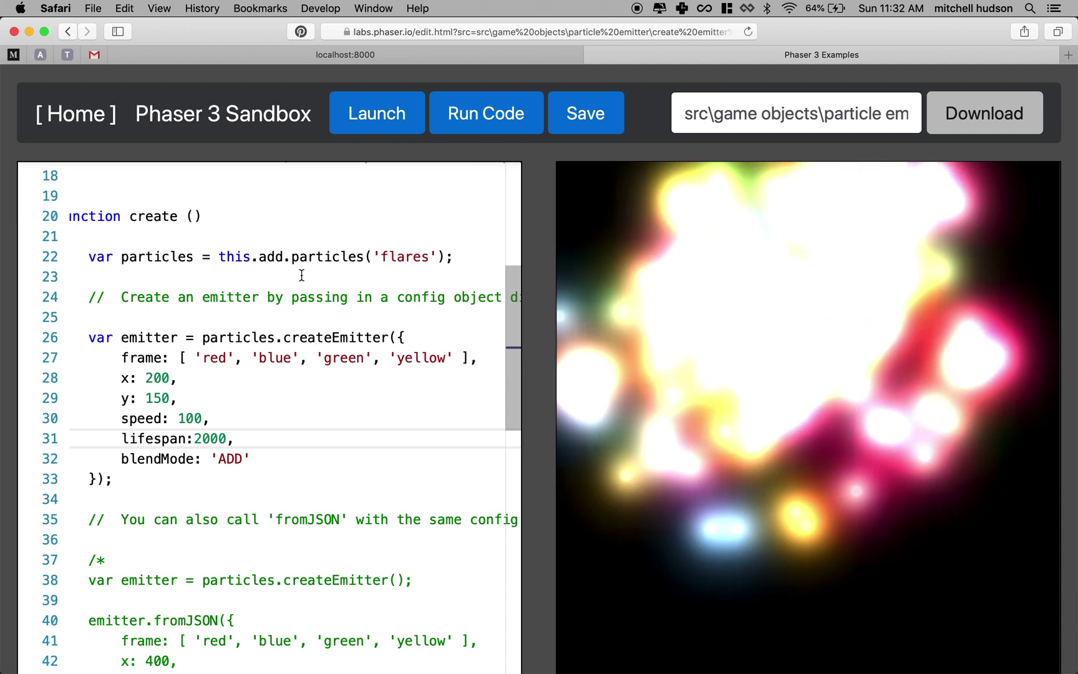
{"action": "key", "text": "super+t"}
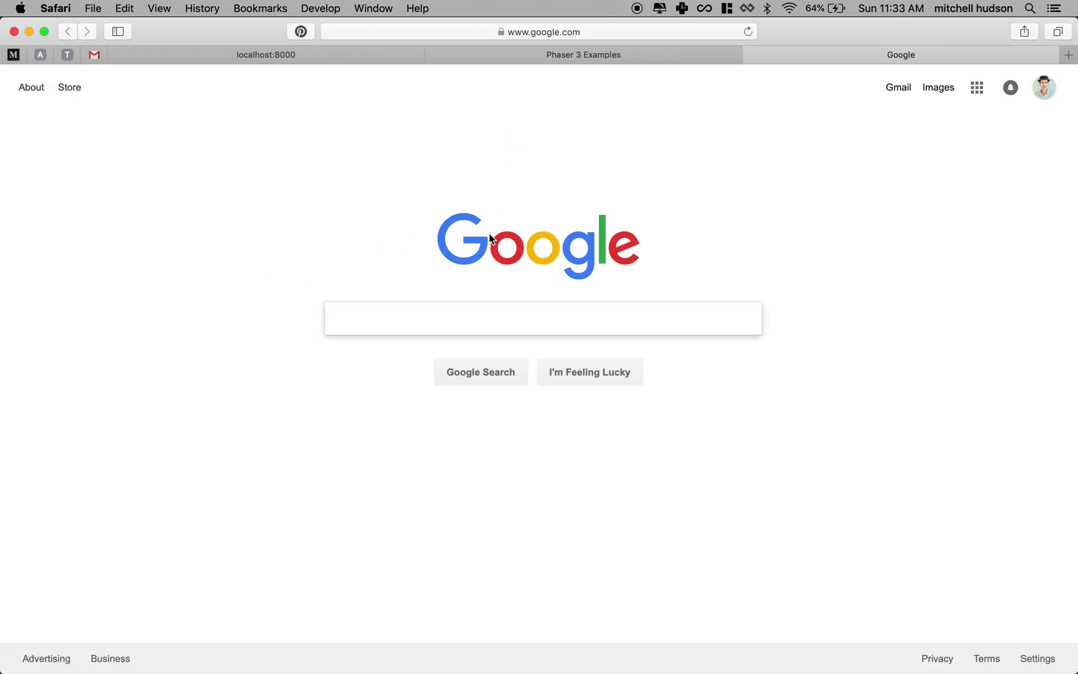
- Google 'phaser 3 docs' in a new tab, then return to the Phaser 3 Sandbox tab
{"action": "type", "text": "Phaser"}
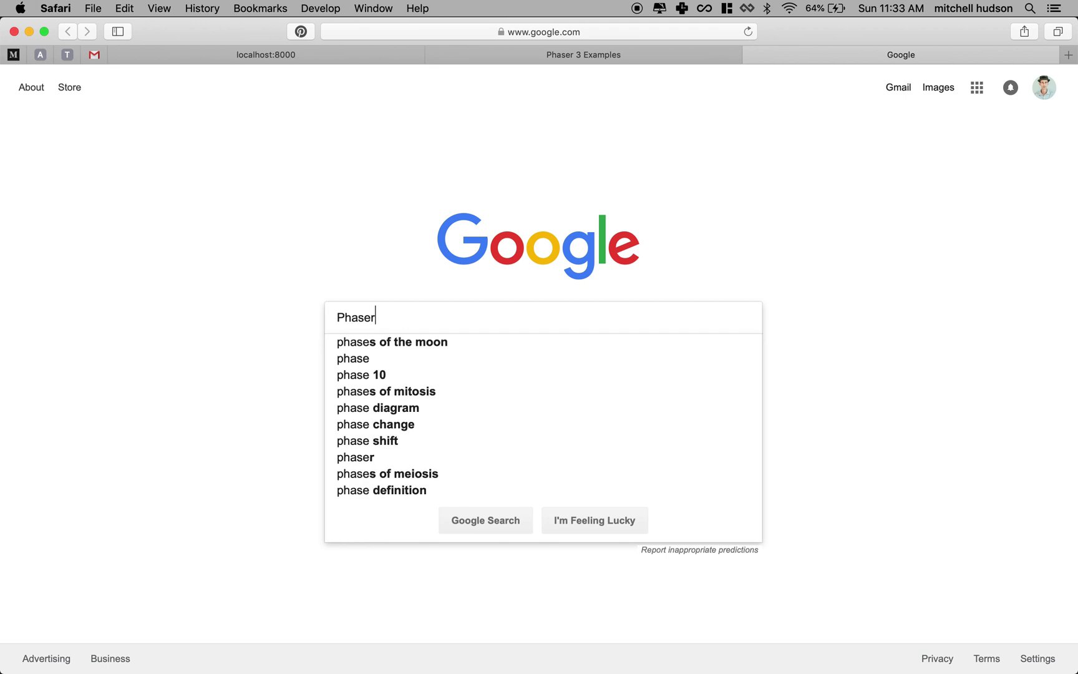
{"action": "type", "text": " 3"}
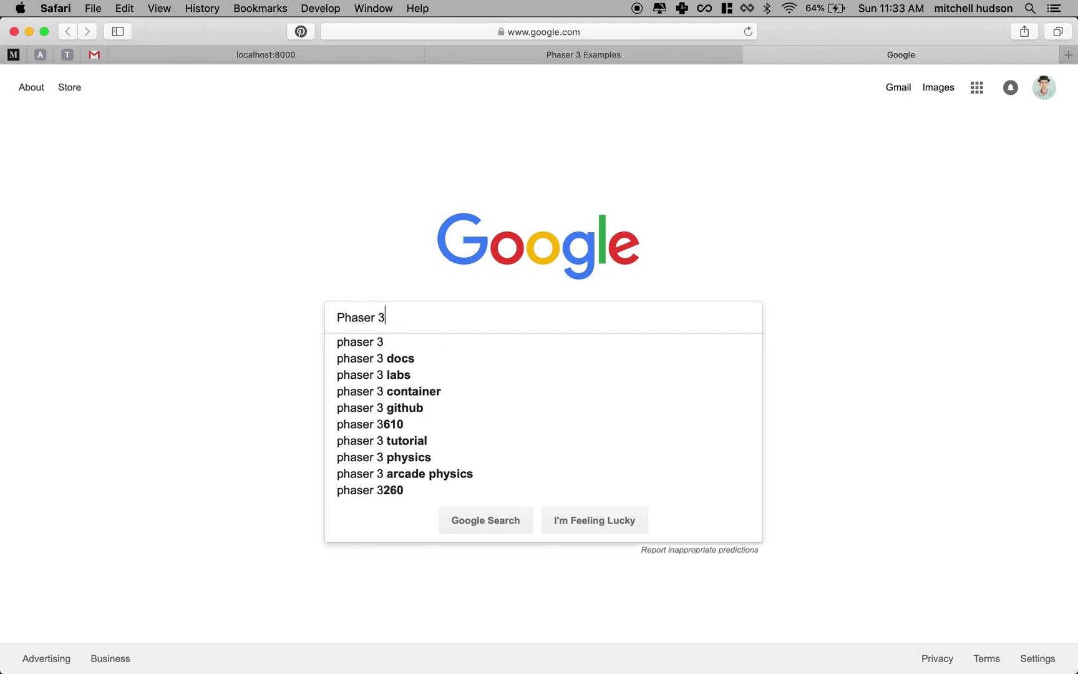
{"action": "key", "text": "Down"}
{"action": "key", "text": "Down"}
{"action": "key", "text": "Return"}
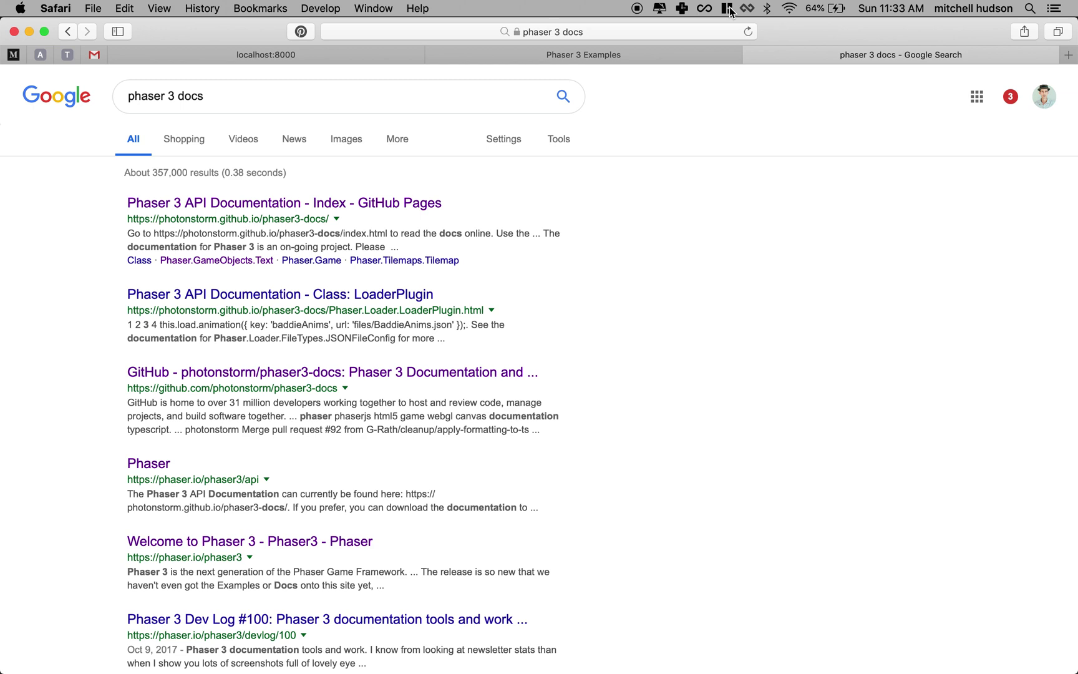
{"action": "left_click", "coordinate": [583, 54]}
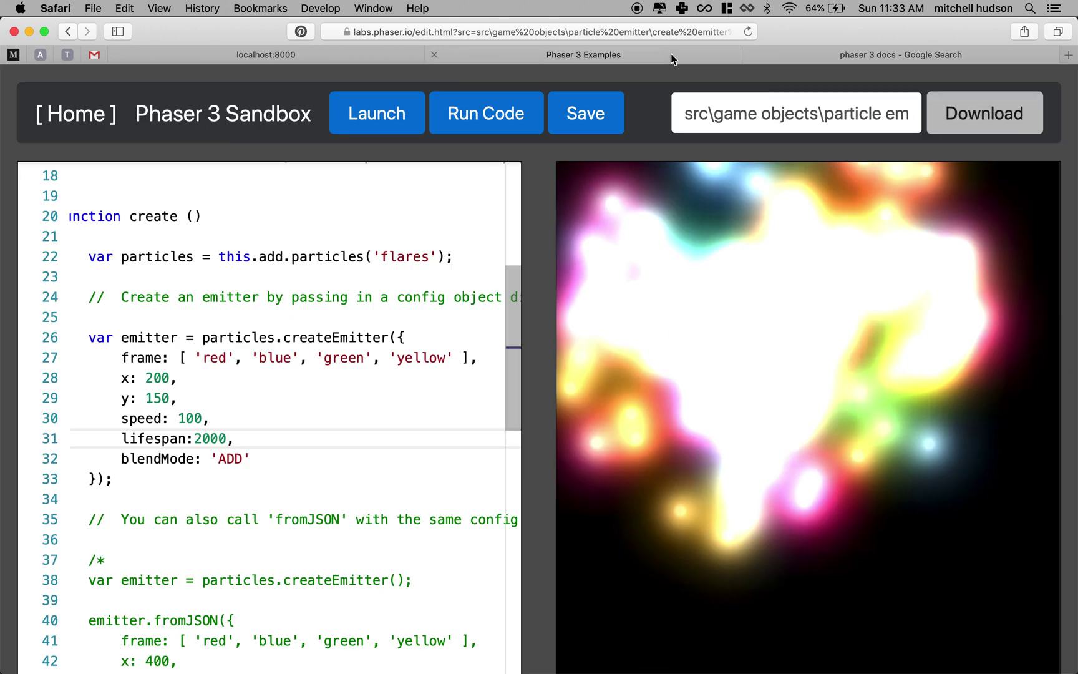
{"action": "left_click_drag", "start_coordinate": [118, 359], "coordinate": [244, 455]}
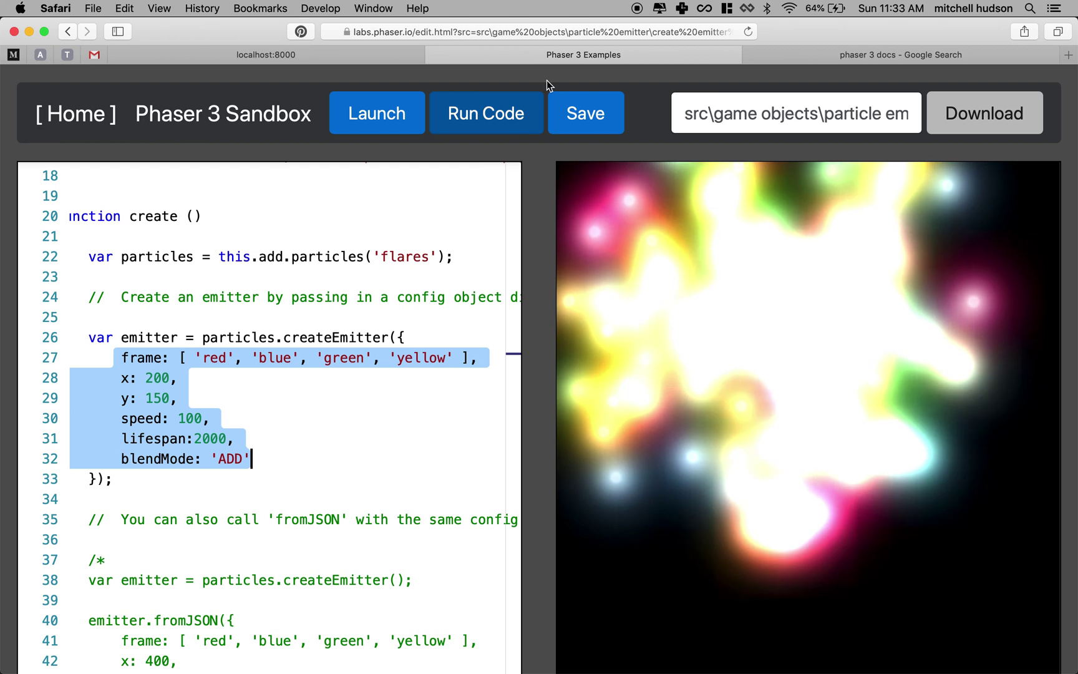
{"action": "double_click", "coordinate": [232, 346]}
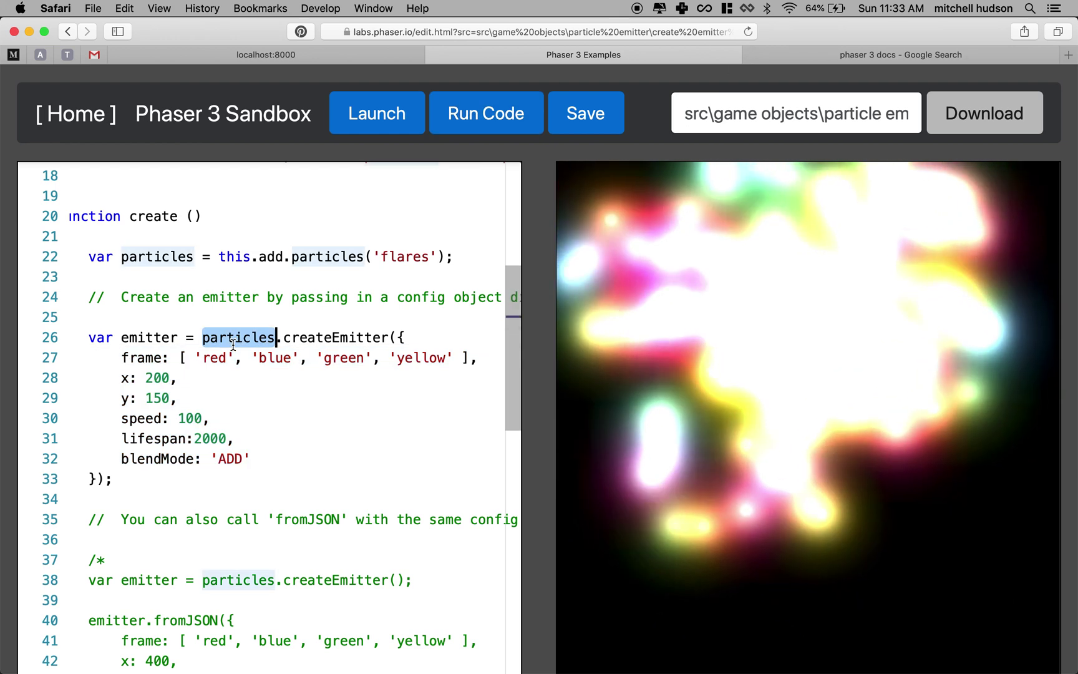
{"action": "left_click_drag", "start_coordinate": [221, 258], "coordinate": [248, 261]}
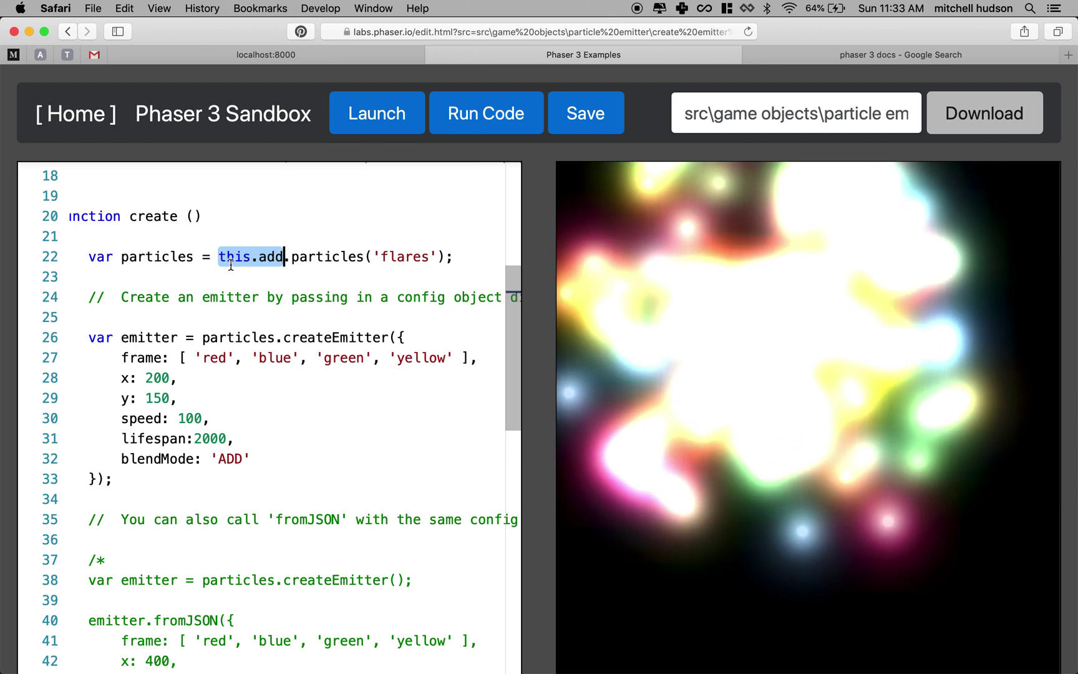
{"action": "double_click", "coordinate": [231, 263]}
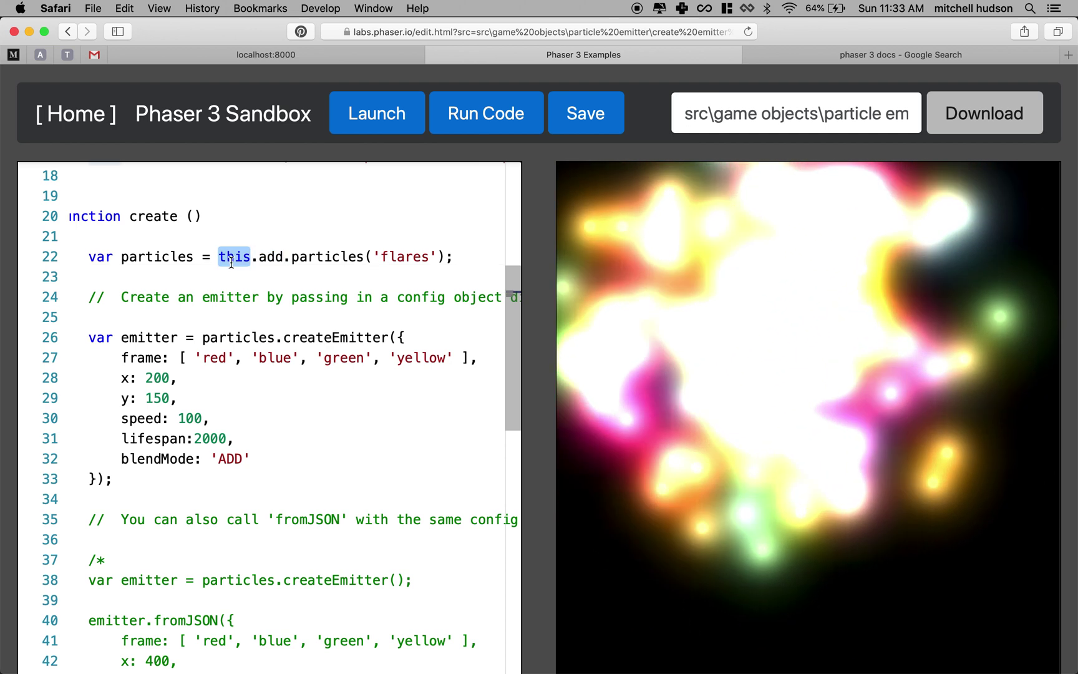
{"action": "double_click", "coordinate": [269, 256]}
{"action": "double_click", "coordinate": [321, 255]}
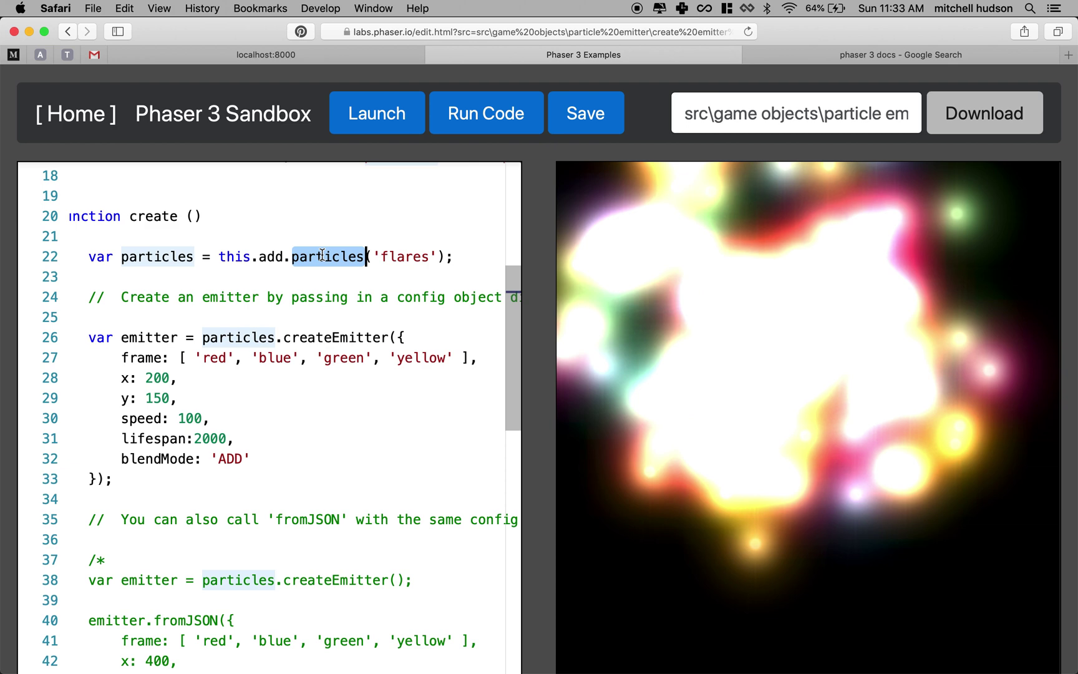
{"action": "double_click", "coordinate": [182, 257]}
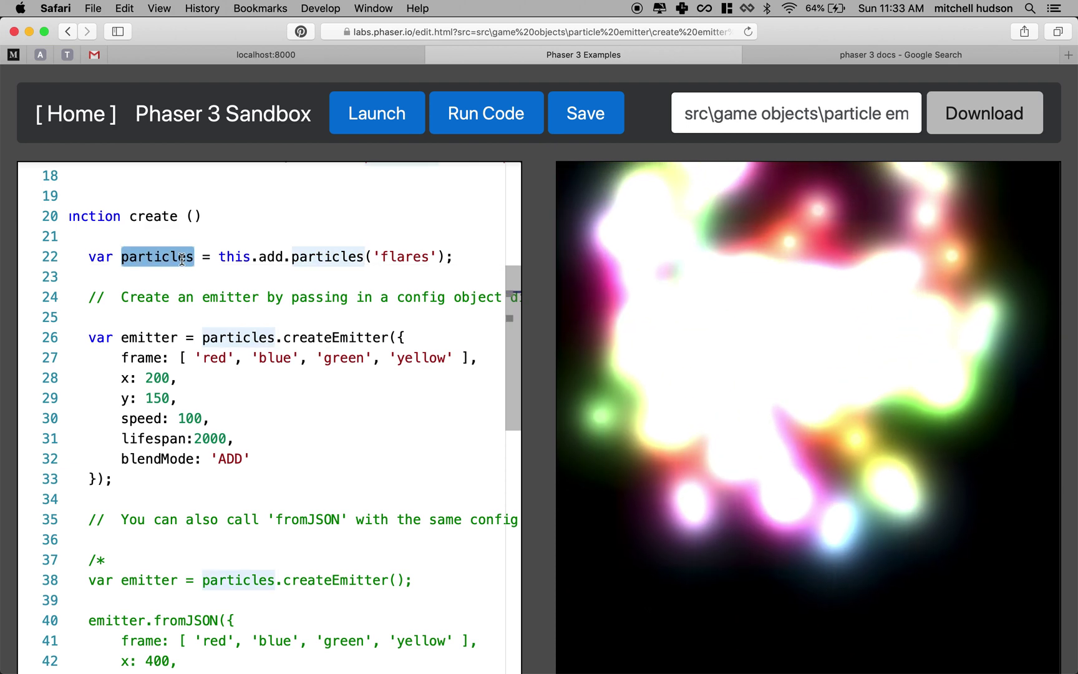
{"action": "double_click", "coordinate": [247, 337]}
{"action": "double_click", "coordinate": [313, 337]}
{"action": "left_click_drag", "start_coordinate": [398, 337], "coordinate": [93, 478]}
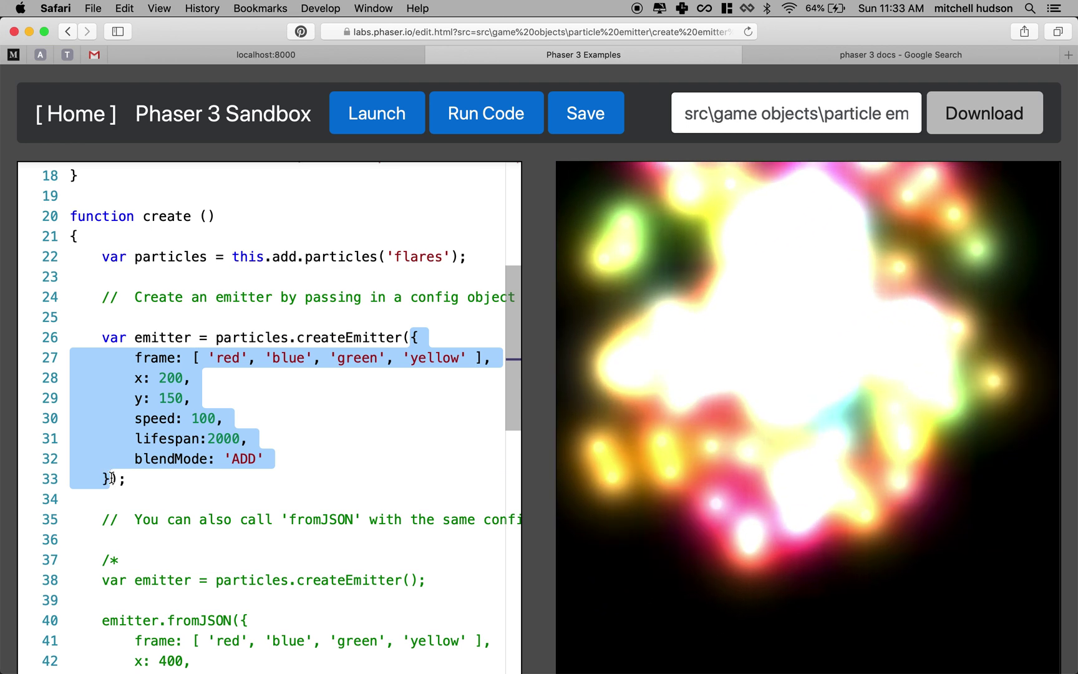
- Open the 'Phaser 3 API Documentation - Index' result from the phaser 3 docs search
{"action": "left_click", "coordinate": [841, 61]}
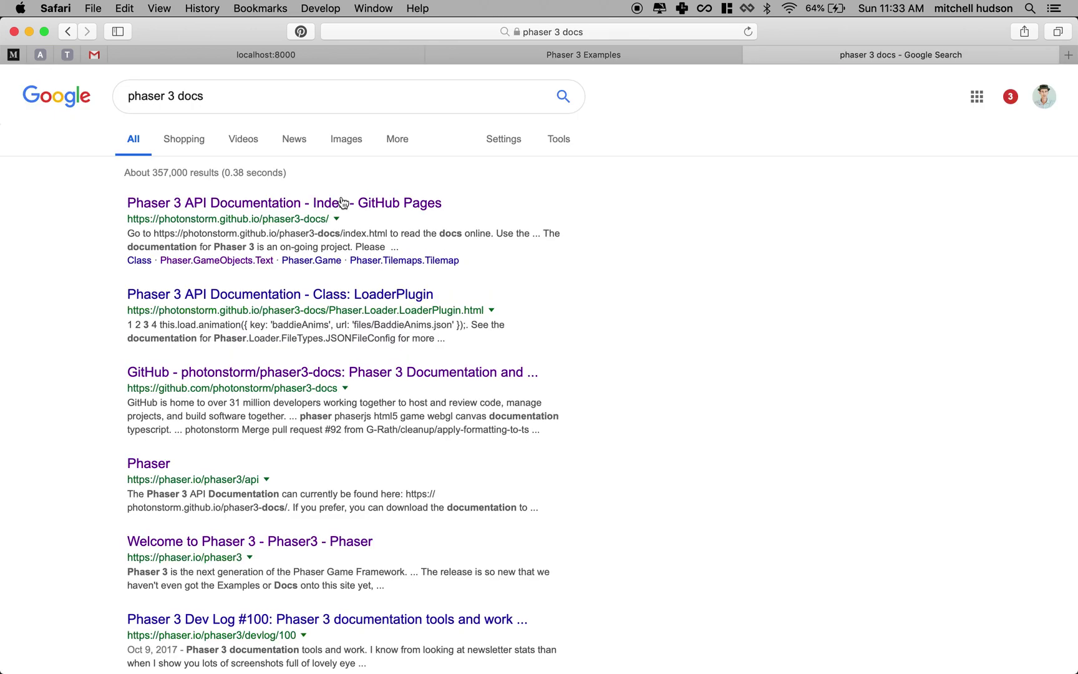
{"action": "left_click_drag", "start_coordinate": [209, 95], "coordinate": [94, 97]}
{"action": "left_click", "coordinate": [110, 309]}
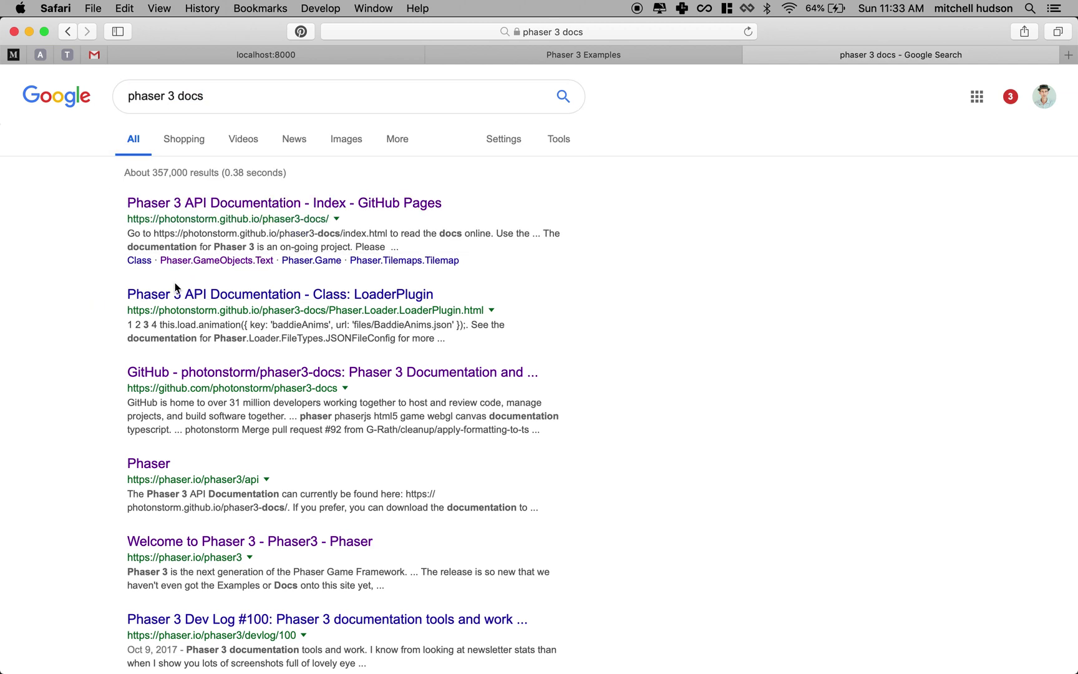
{"action": "left_click", "coordinate": [232, 203]}
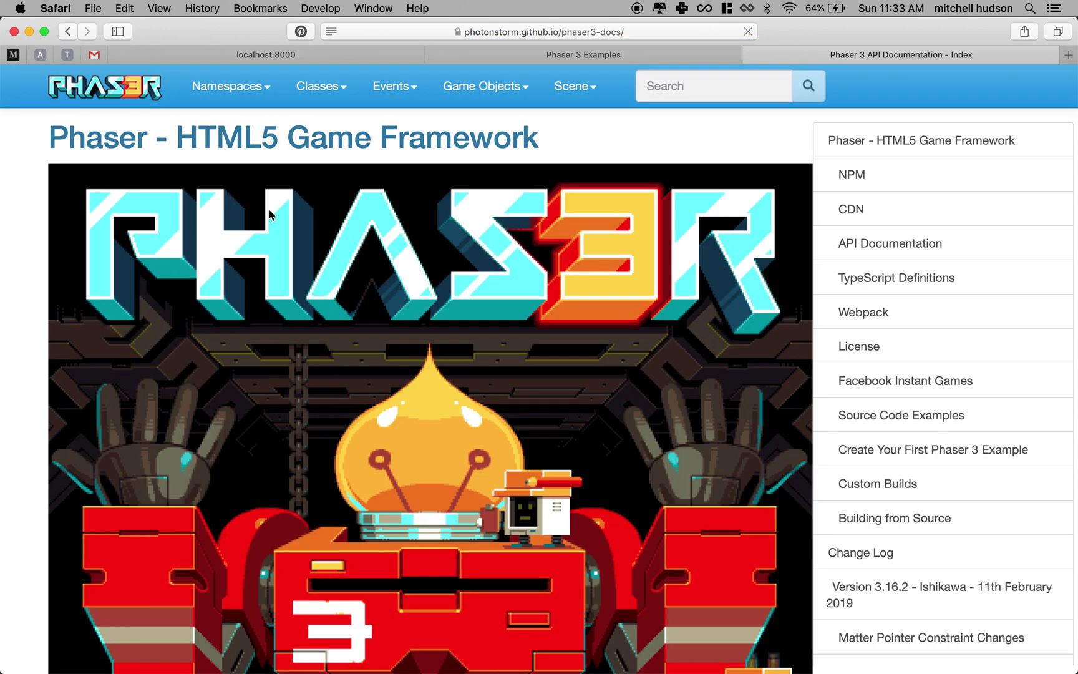
- Browse the Game Objects and Scene member lists, then return to the sandbox code
{"action": "left_click", "coordinate": [517, 90]}
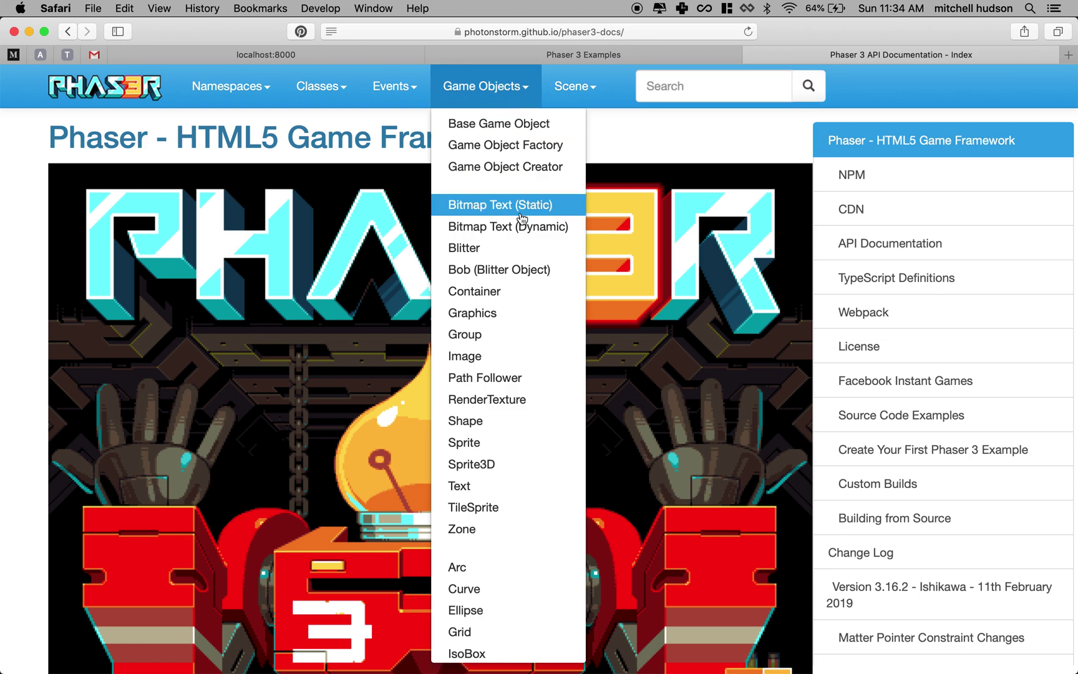
{"action": "scroll", "coordinate": [518, 231], "scroll_direction": "down", "scroll_amount": 3}
{"action": "scroll", "coordinate": [518, 241], "scroll_direction": "down", "scroll_amount": 1}
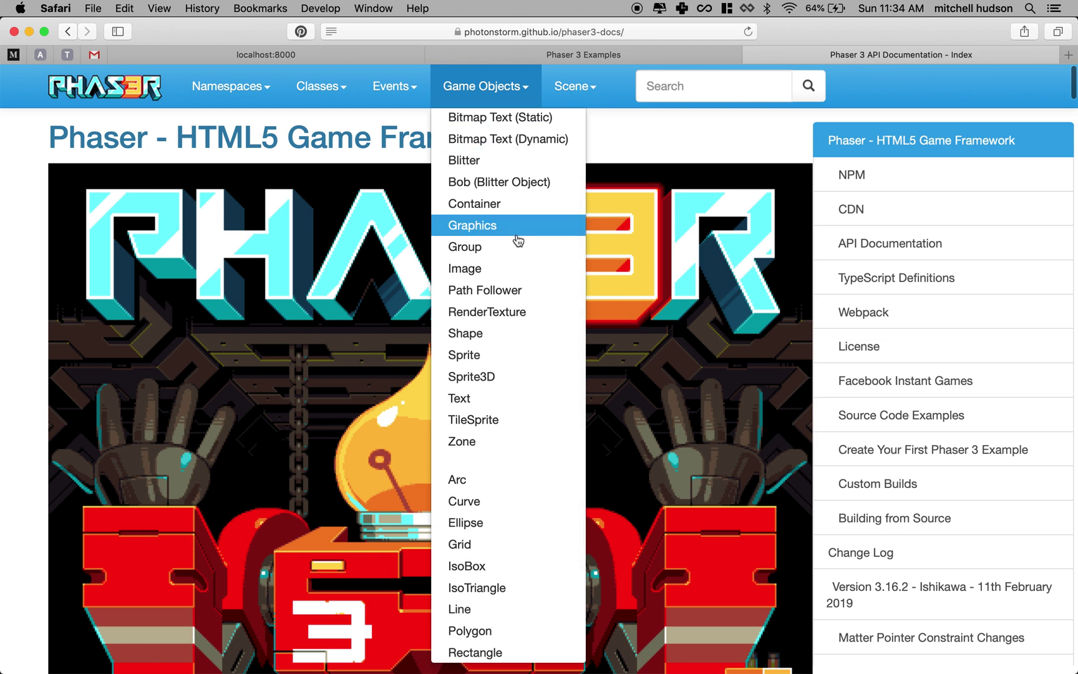
{"action": "scroll", "coordinate": [518, 240], "scroll_direction": "down", "scroll_amount": 8}
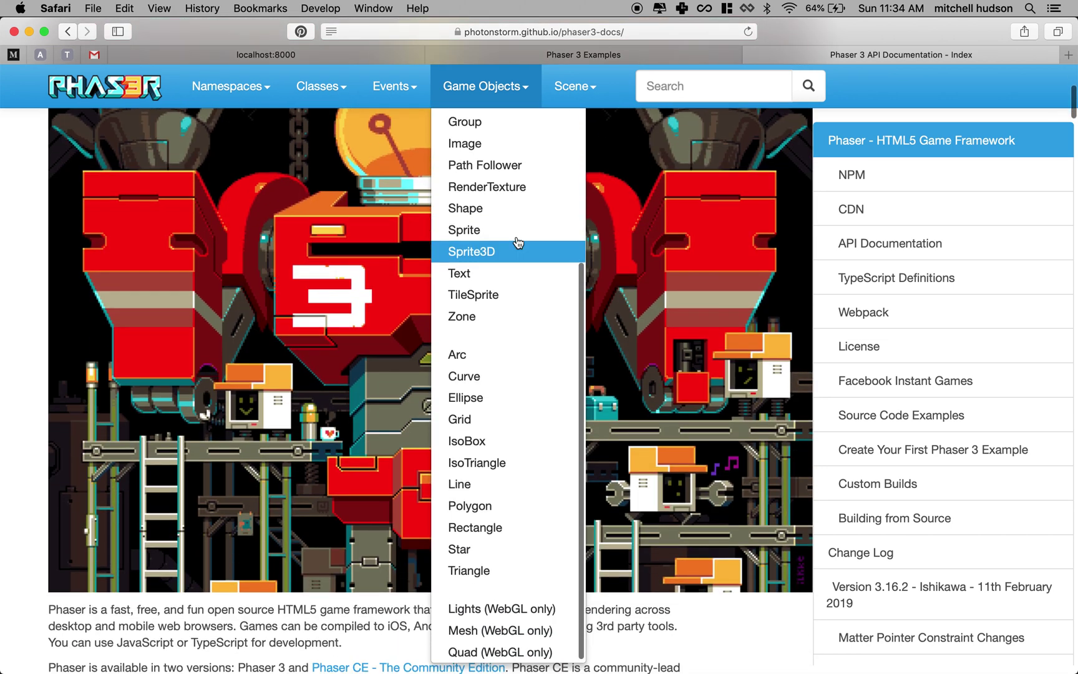
{"action": "scroll", "coordinate": [518, 242], "scroll_direction": "up", "scroll_amount": 10}
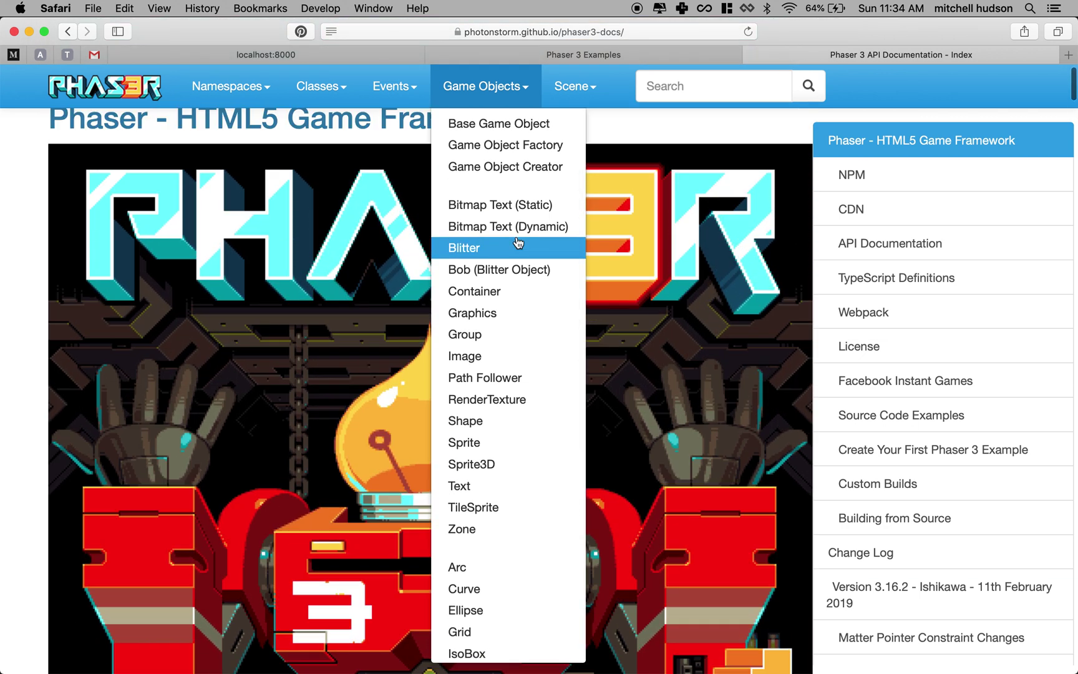
{"action": "scroll", "coordinate": [518, 242], "scroll_direction": "up", "scroll_amount": 1}
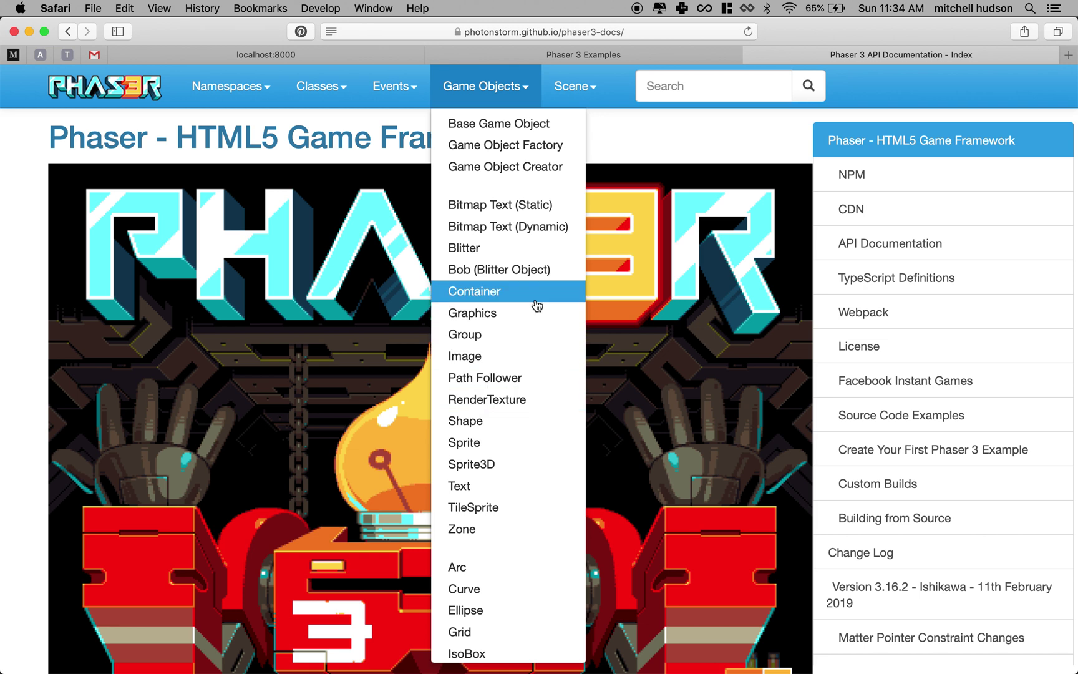
{"action": "scroll", "coordinate": [514, 462], "scroll_direction": "down", "scroll_amount": 2}
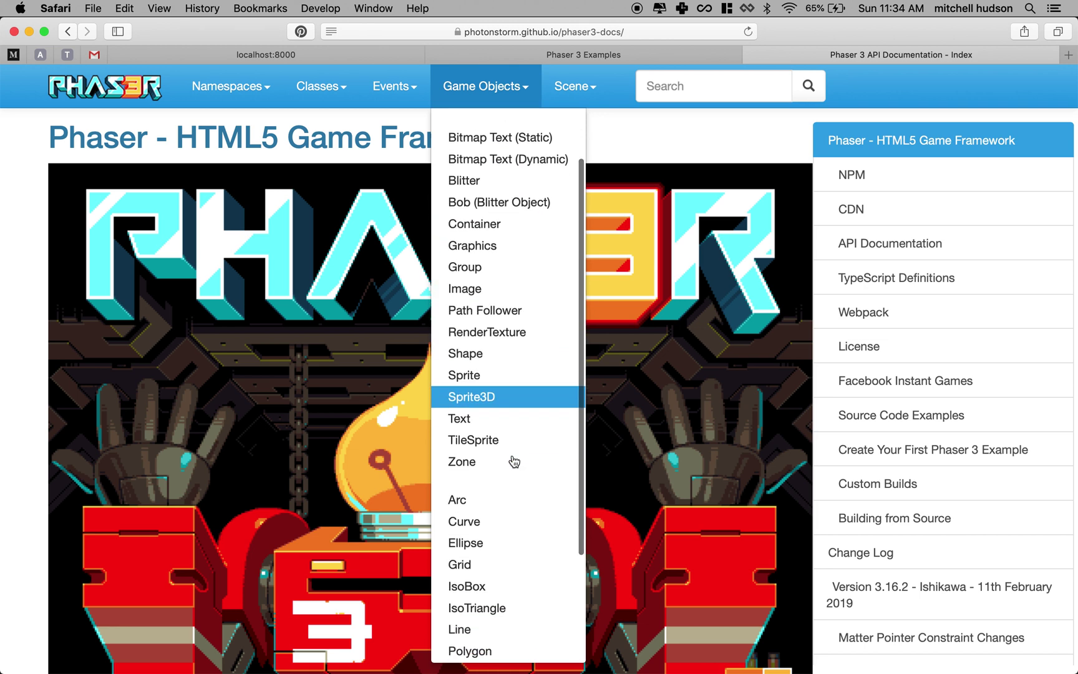
{"action": "scroll", "coordinate": [515, 462], "scroll_direction": "down", "scroll_amount": 4}
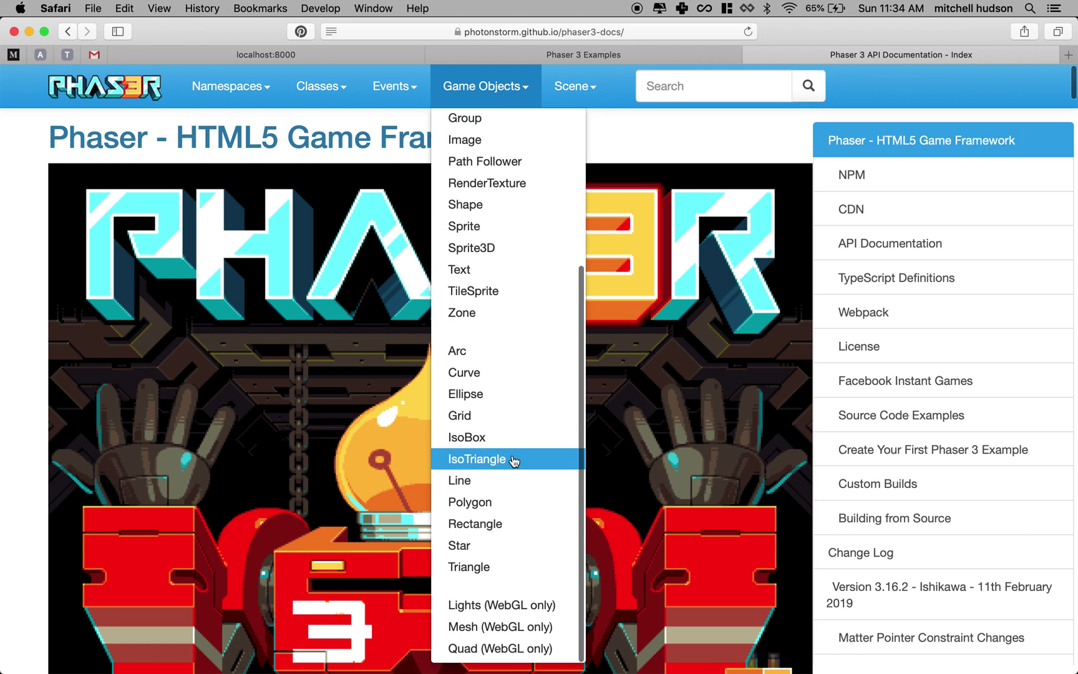
{"action": "scroll", "coordinate": [514, 461], "scroll_direction": "up", "scroll_amount": 6}
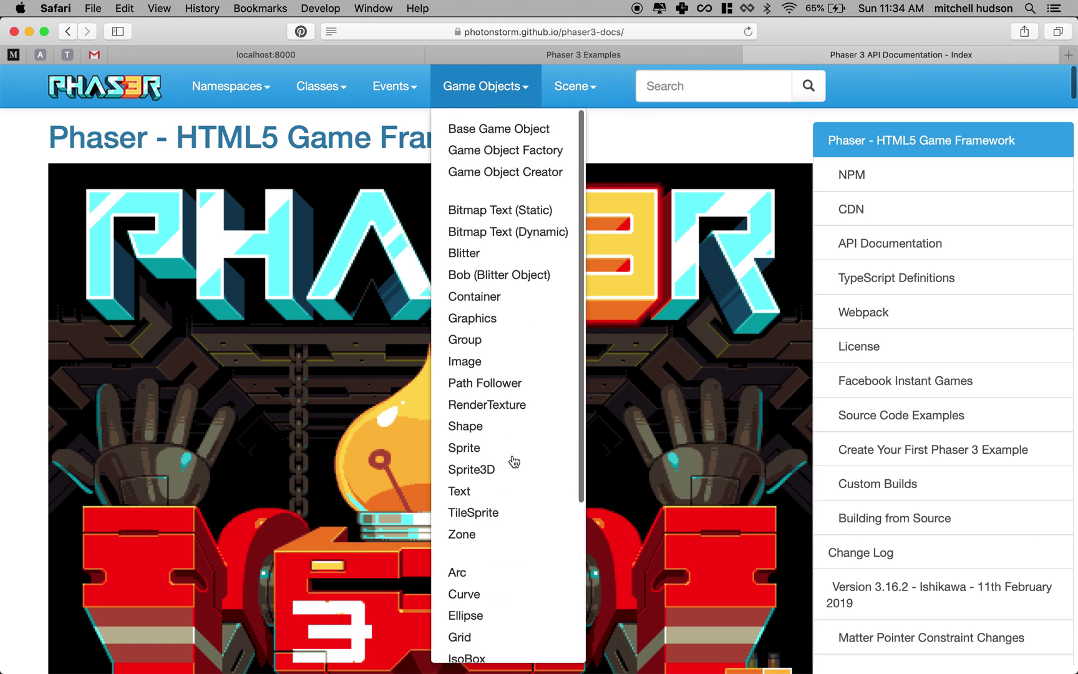
{"action": "left_click", "coordinate": [586, 88]}
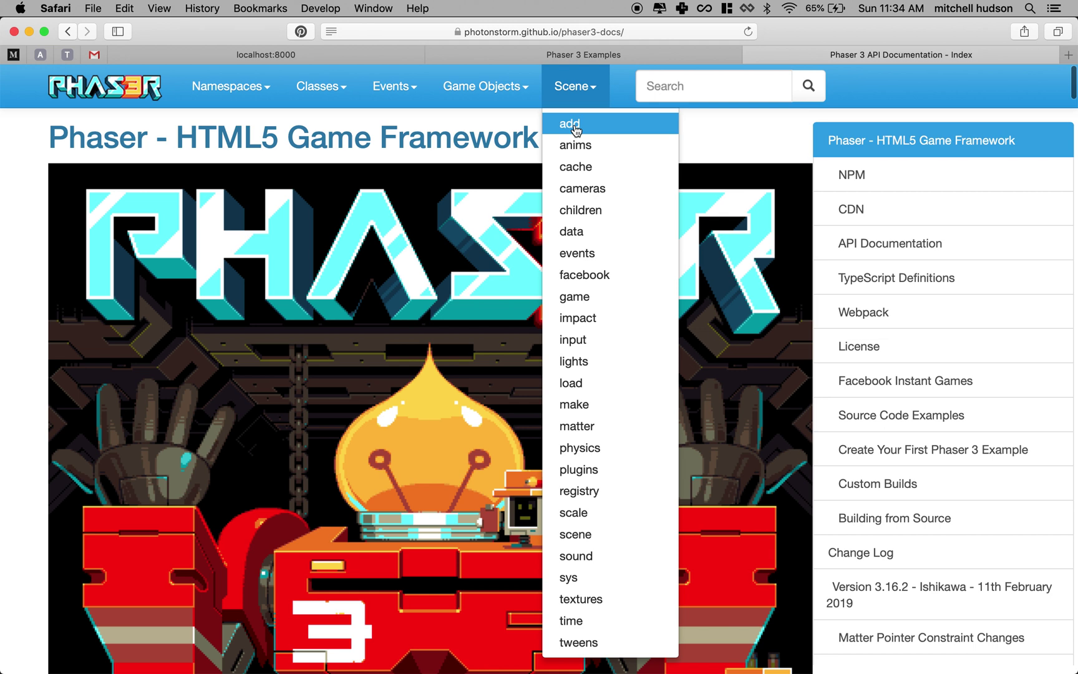
{"action": "left_click", "coordinate": [613, 55]}
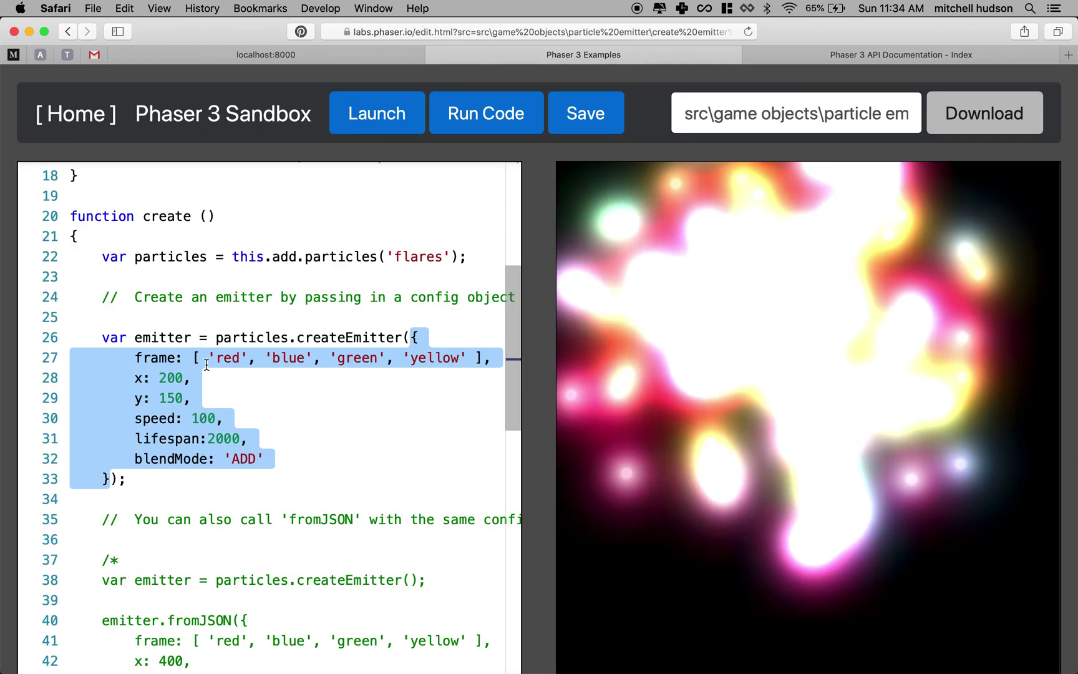
{"action": "left_click", "coordinate": [192, 337]}
{"action": "double_click", "coordinate": [192, 337]}
{"action": "left_click_drag", "start_coordinate": [230, 257], "coordinate": [366, 256]}
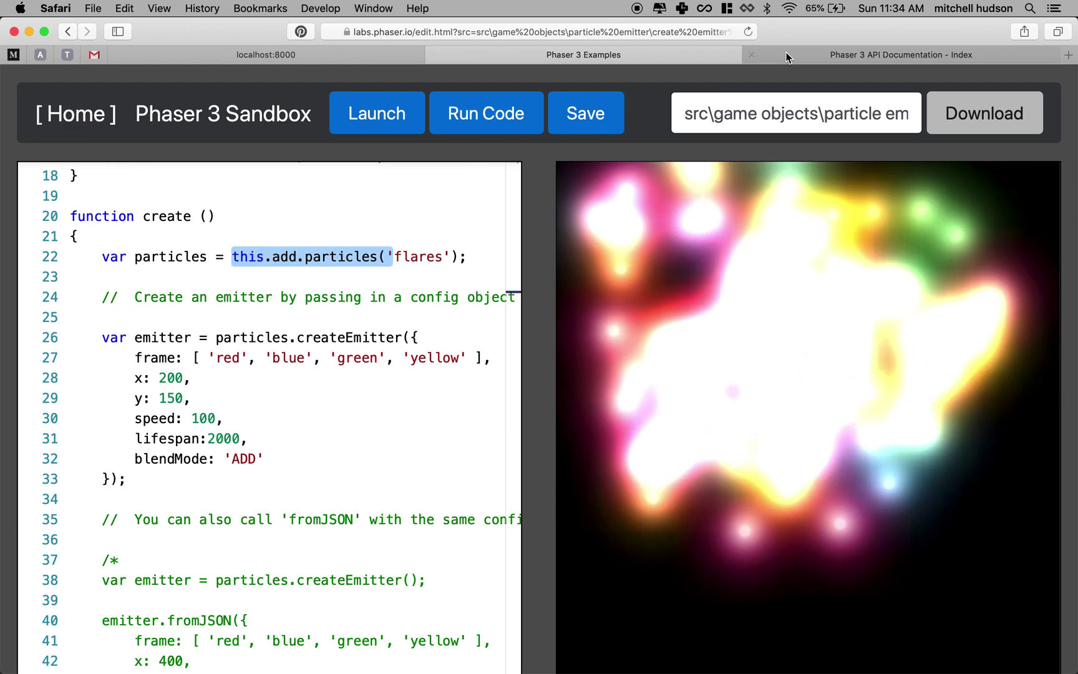
{"action": "left_click", "coordinate": [783, 59]}
{"action": "left_click", "coordinate": [571, 123]}
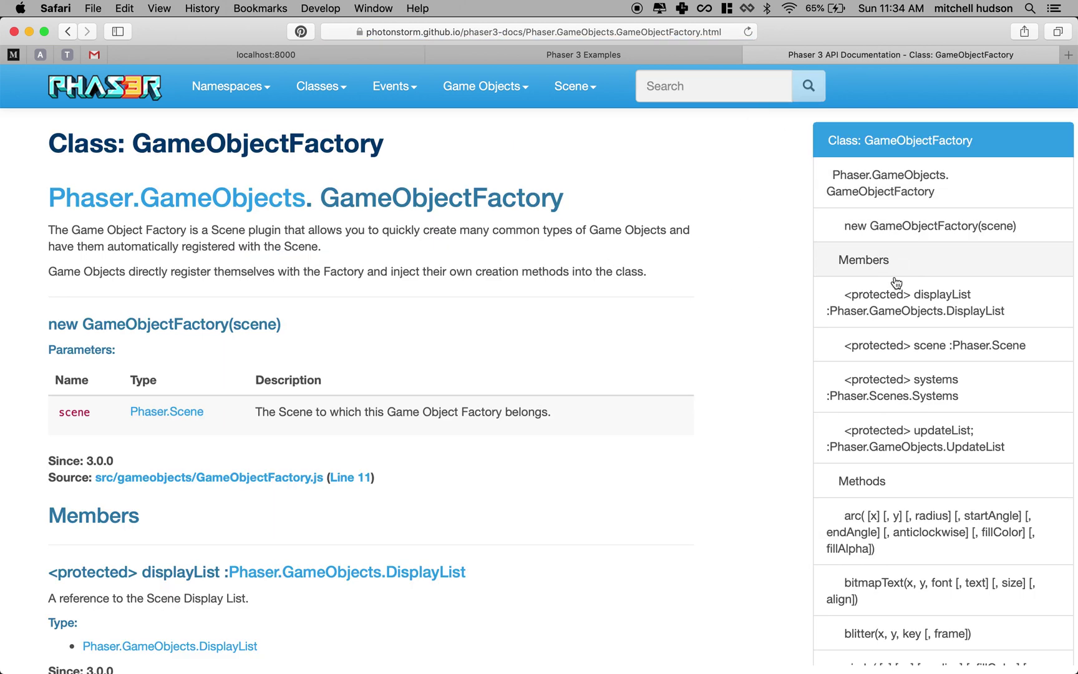
{"action": "scroll", "coordinate": [896, 282], "scroll_direction": "down", "scroll_amount": 3}
{"action": "scroll", "coordinate": [897, 283], "scroll_direction": "down", "scroll_amount": 10}
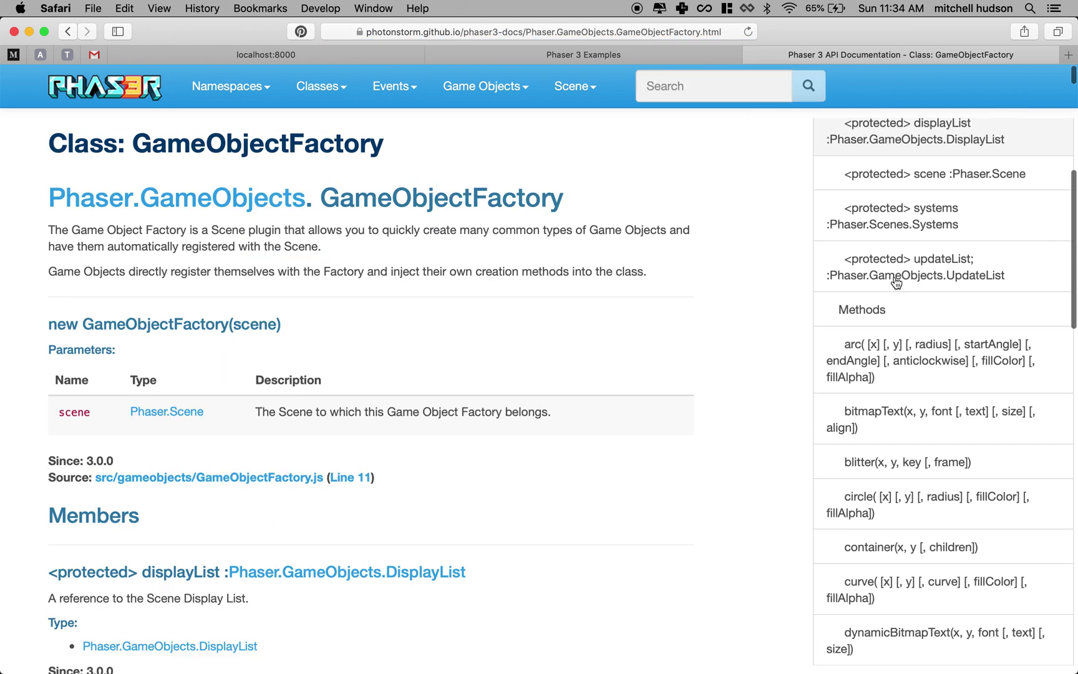
{"action": "scroll", "coordinate": [897, 282], "scroll_direction": "down", "scroll_amount": 1}
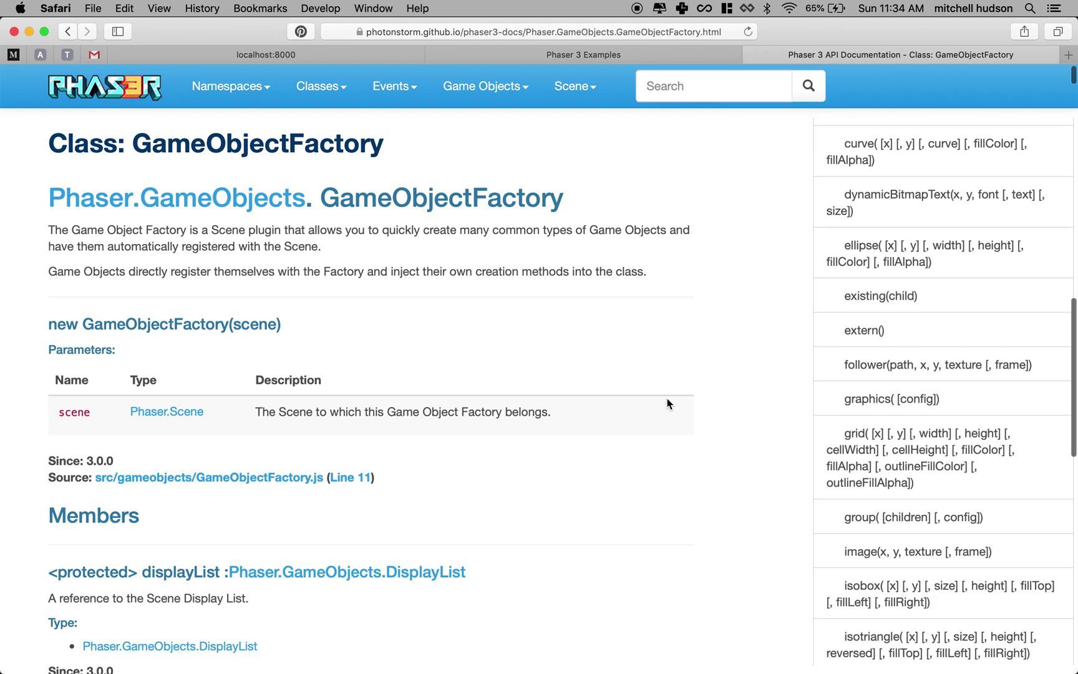
{"action": "key", "text": "super+f"}
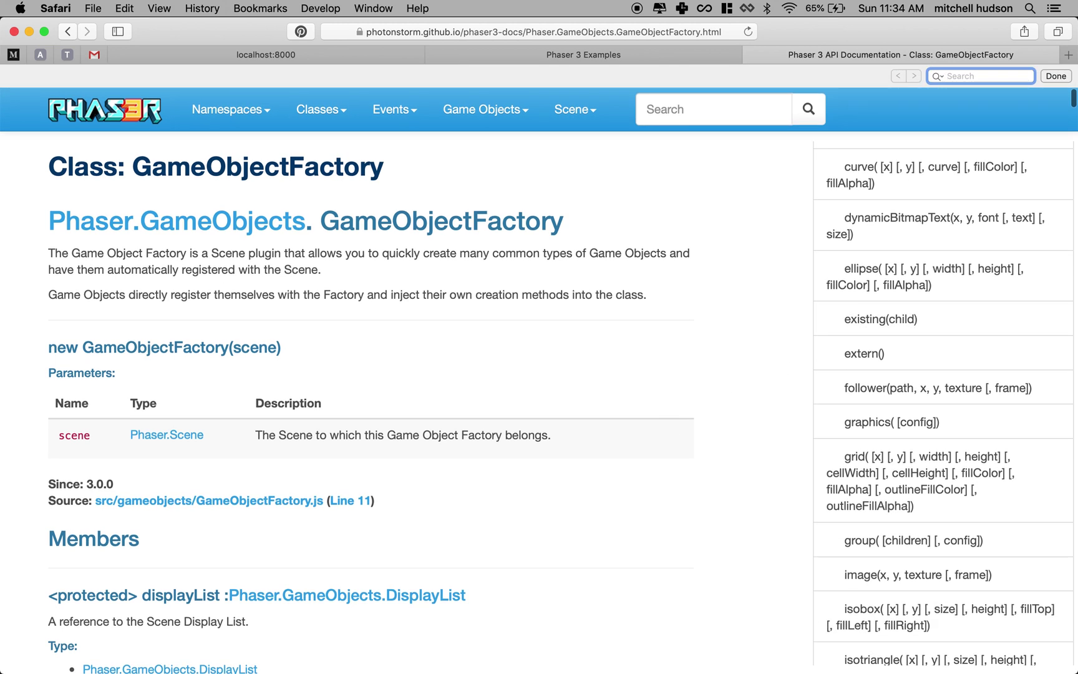
{"action": "type", "text": "parti"}
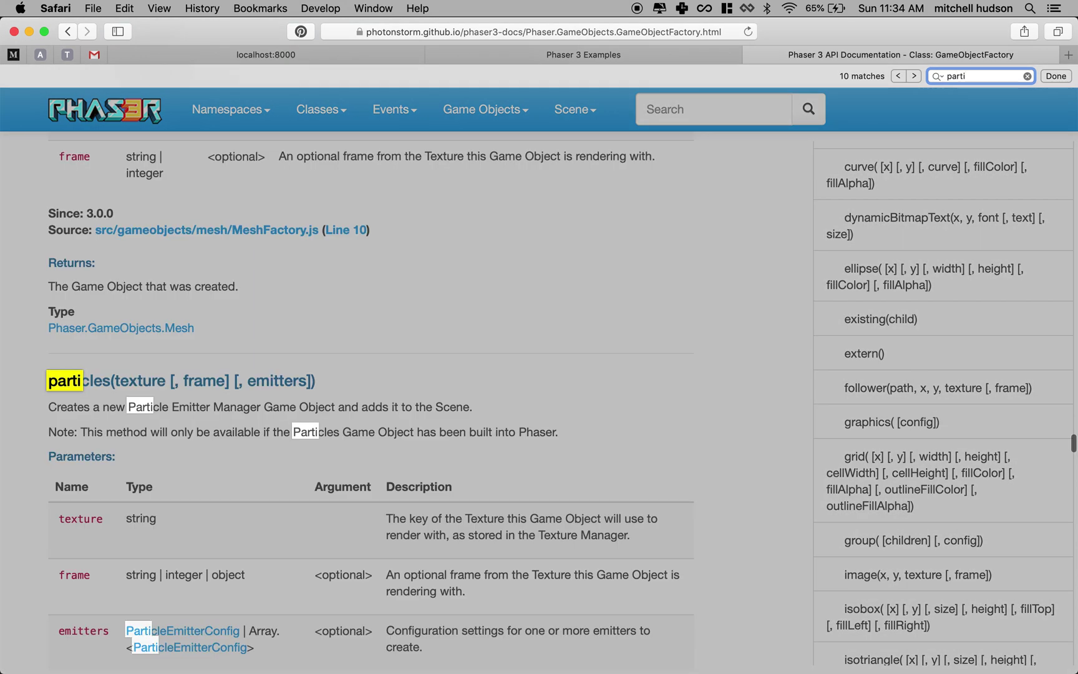
{"action": "left_click", "coordinate": [194, 375]}
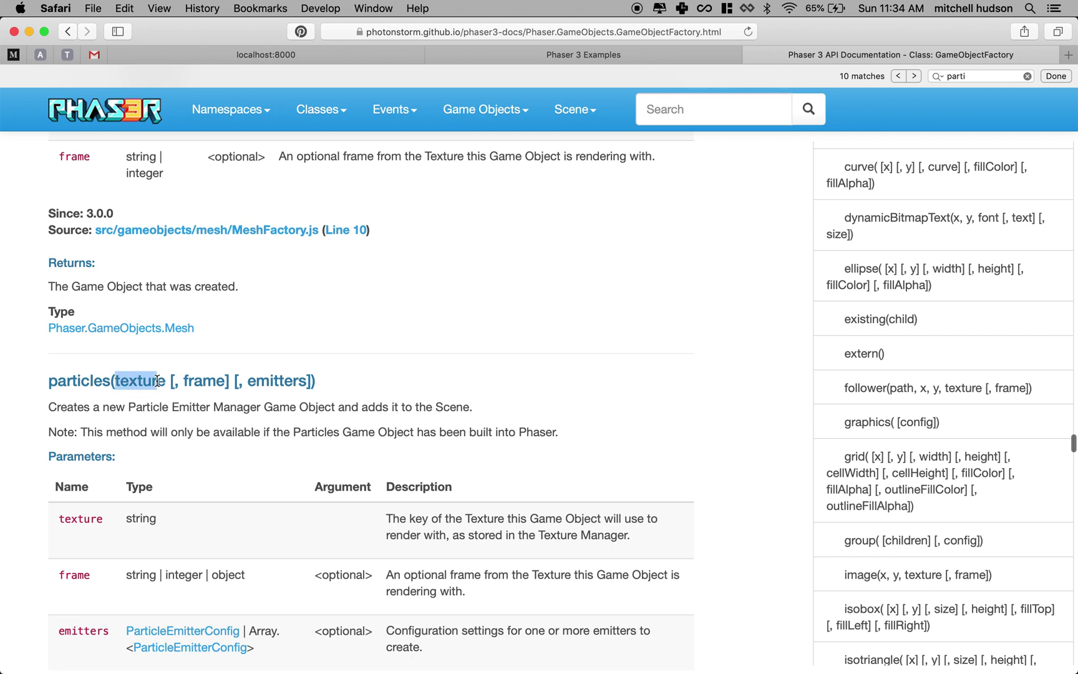
{"action": "left_click_drag", "start_coordinate": [228, 375], "coordinate": [306, 372]}
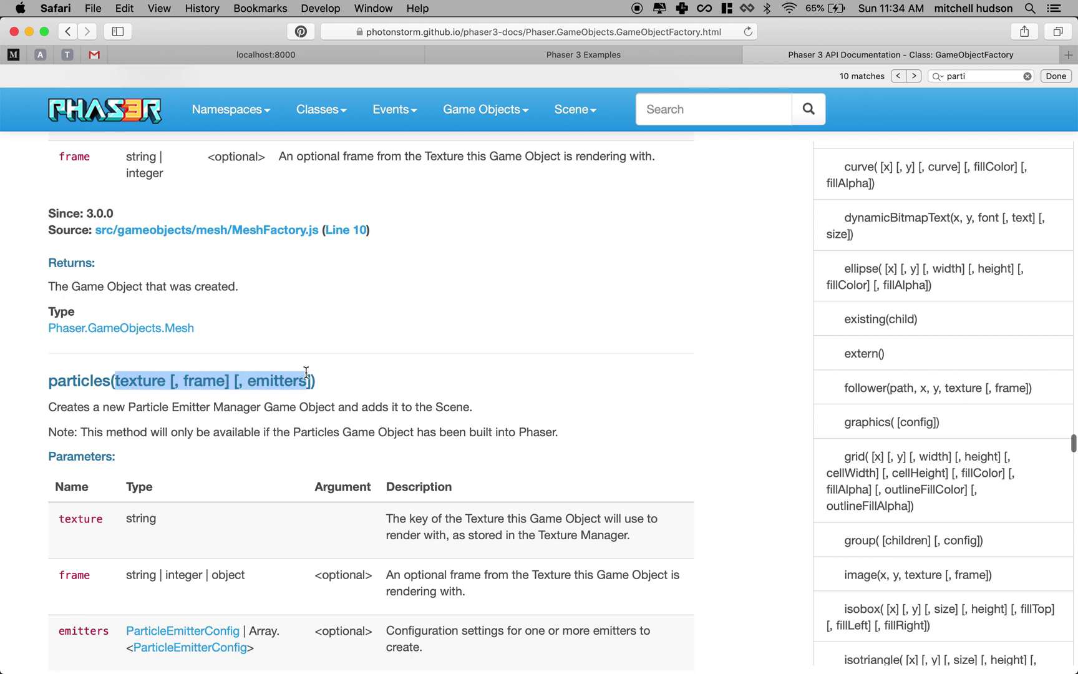
{"action": "left_click", "coordinate": [648, 60]}
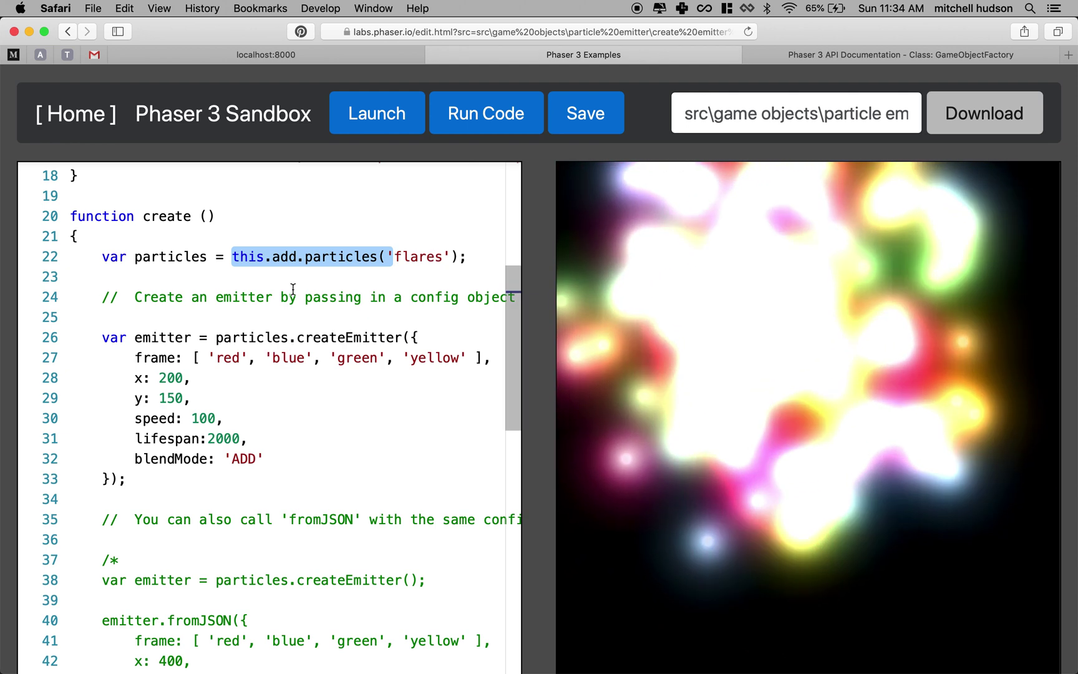
{"action": "left_click_drag", "start_coordinate": [387, 257], "coordinate": [452, 256]}
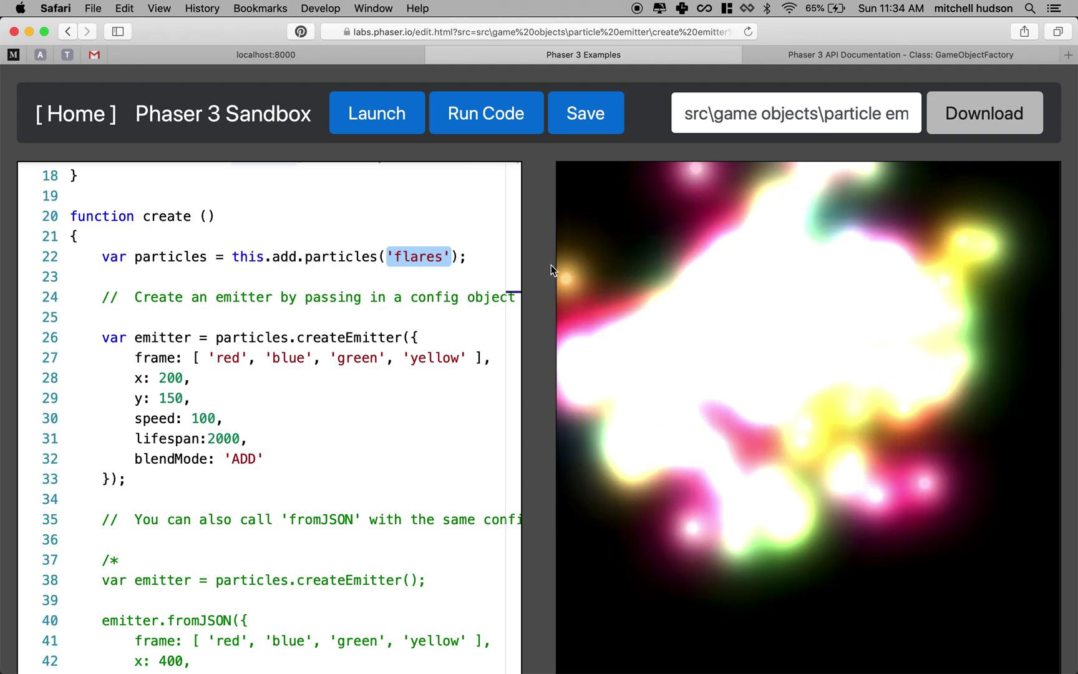
{"action": "scroll", "coordinate": [414, 337], "scroll_direction": "up", "scroll_amount": 5}
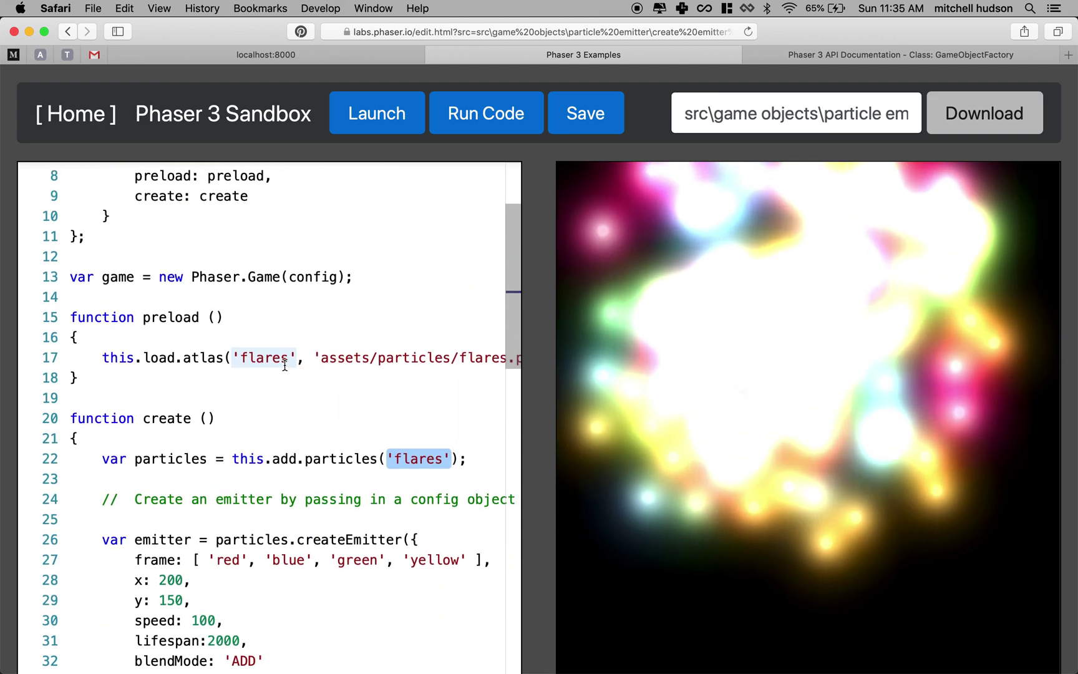
{"action": "scroll", "coordinate": [341, 417], "scroll_direction": "down", "scroll_amount": 2}
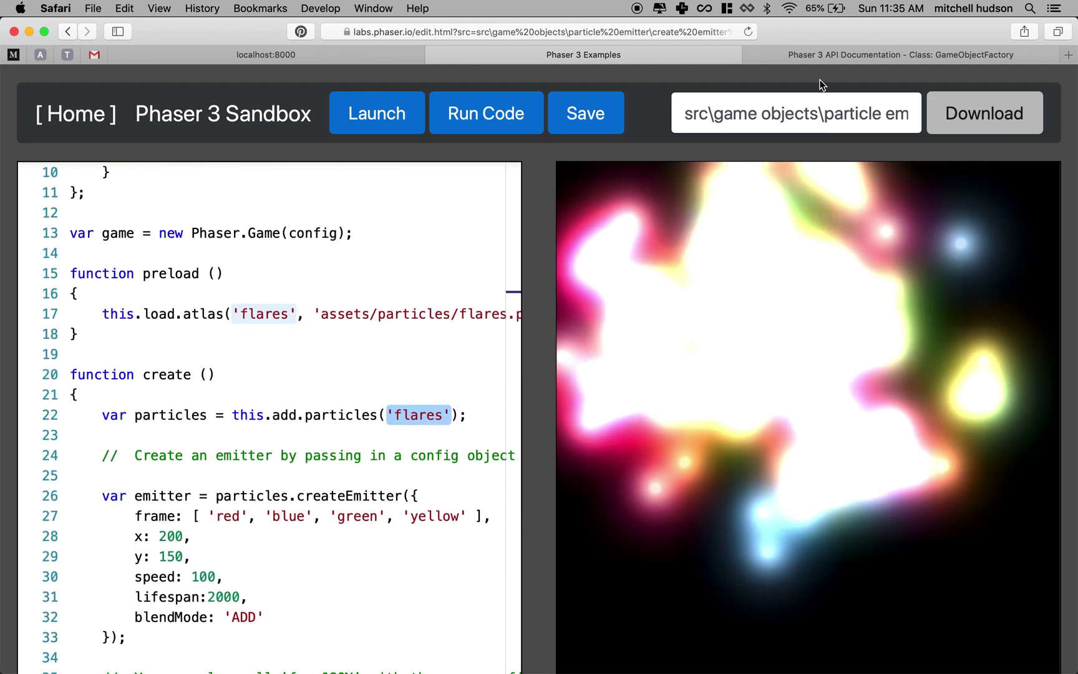
{"action": "left_click", "coordinate": [825, 54]}
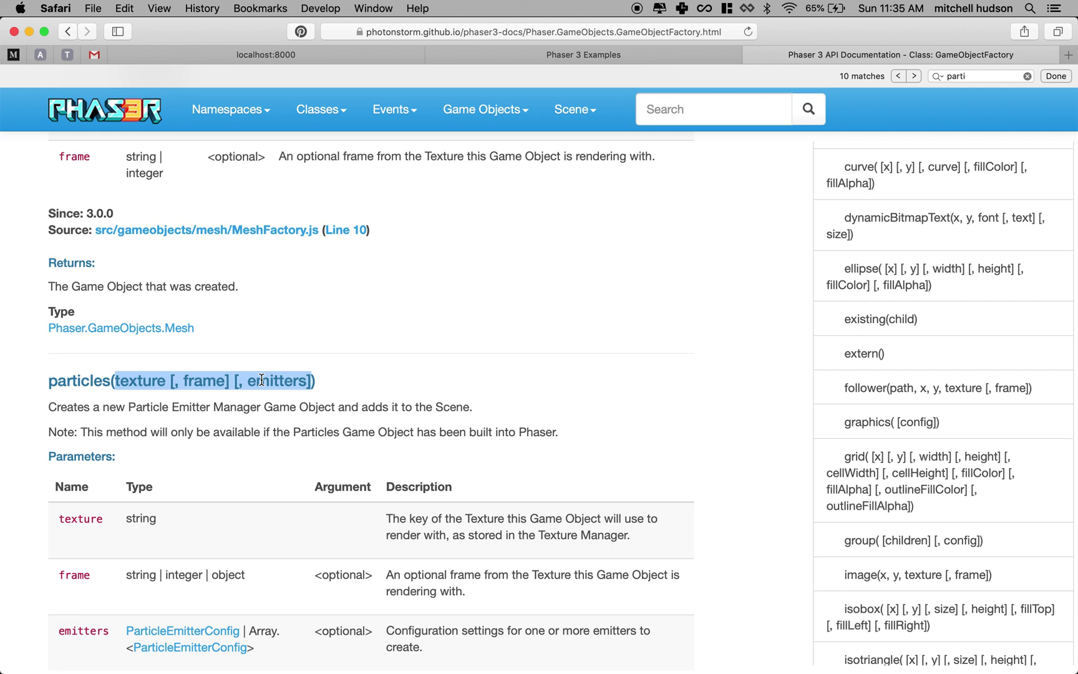
- Open the ParticleEmitterManager class page from the particles() Returns type link
{"action": "scroll", "coordinate": [262, 379], "scroll_direction": "down", "scroll_amount": 5}
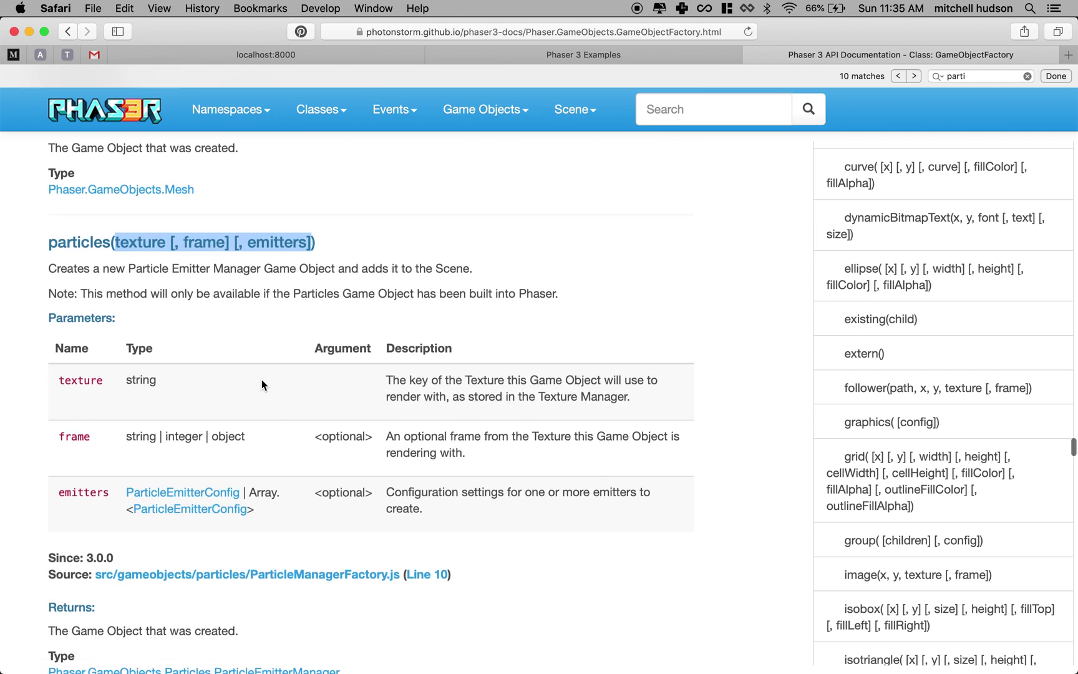
{"action": "scroll", "coordinate": [261, 380], "scroll_direction": "down", "scroll_amount": 6}
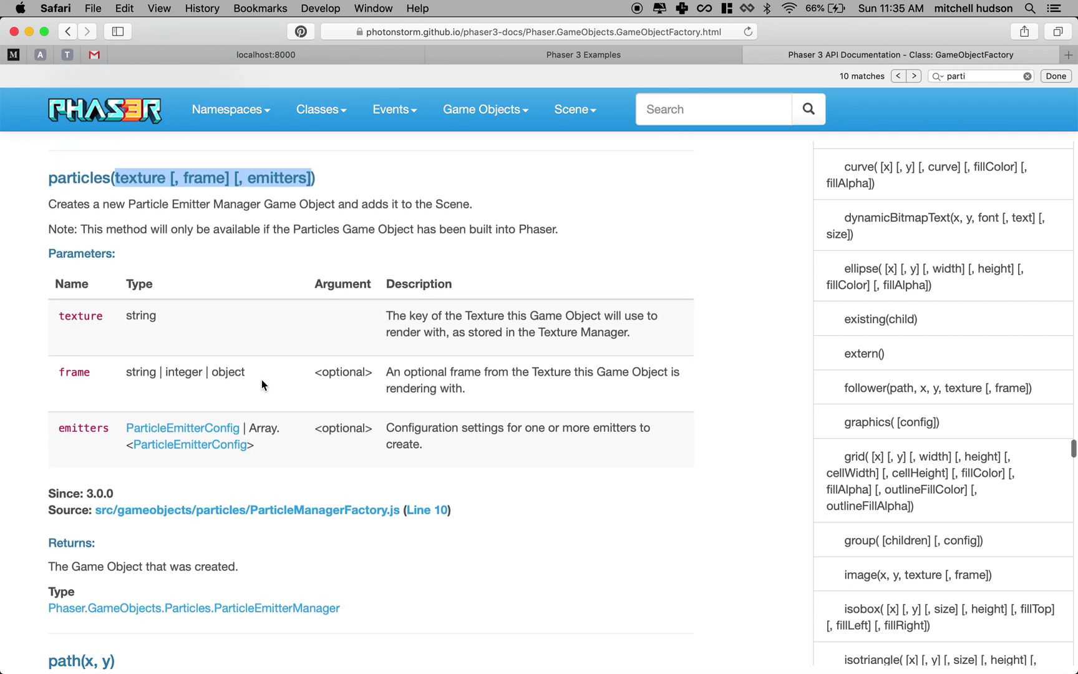
{"action": "scroll", "coordinate": [261, 379], "scroll_direction": "down", "scroll_amount": 1}
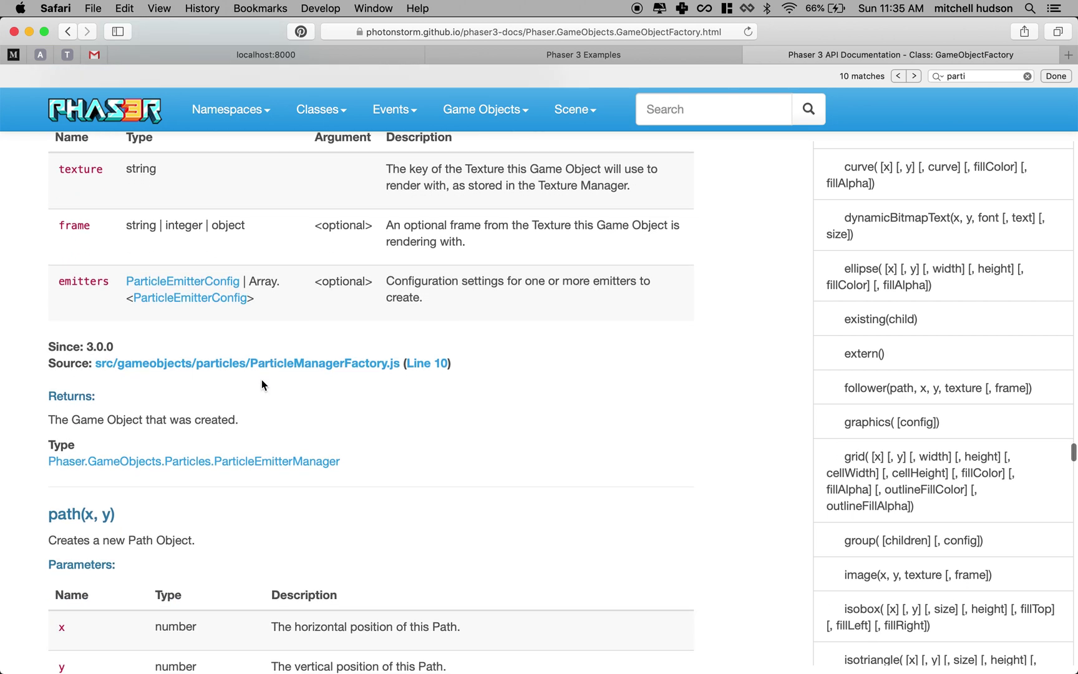
{"action": "scroll", "coordinate": [273, 448], "scroll_direction": "up", "scroll_amount": 8}
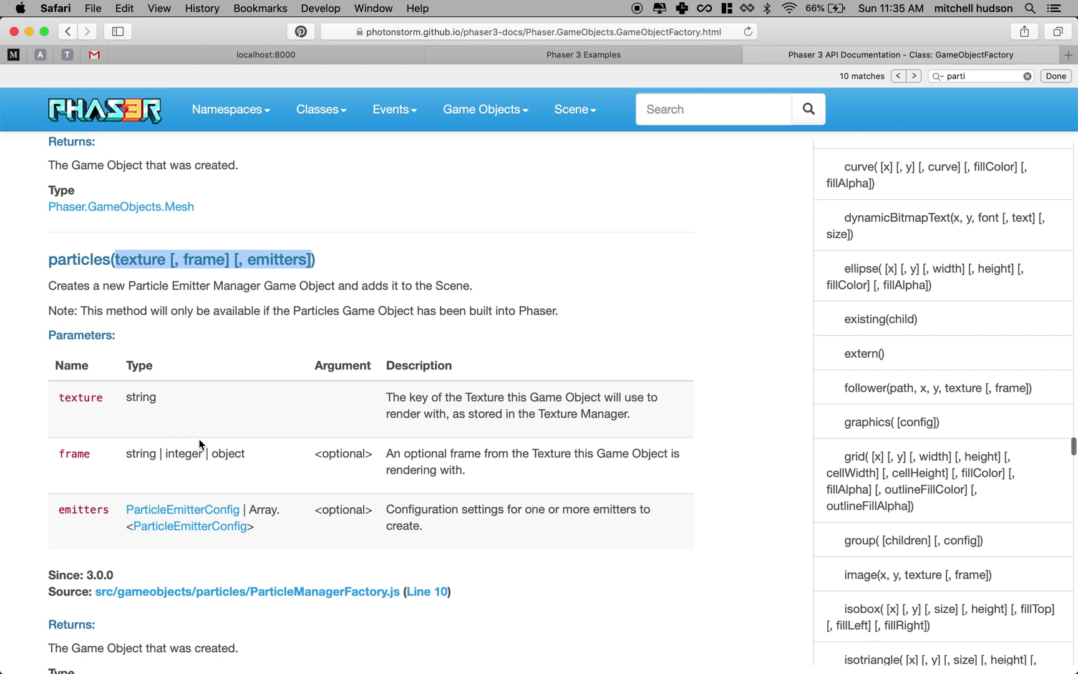
{"action": "scroll", "coordinate": [199, 444], "scroll_direction": "down", "scroll_amount": 6}
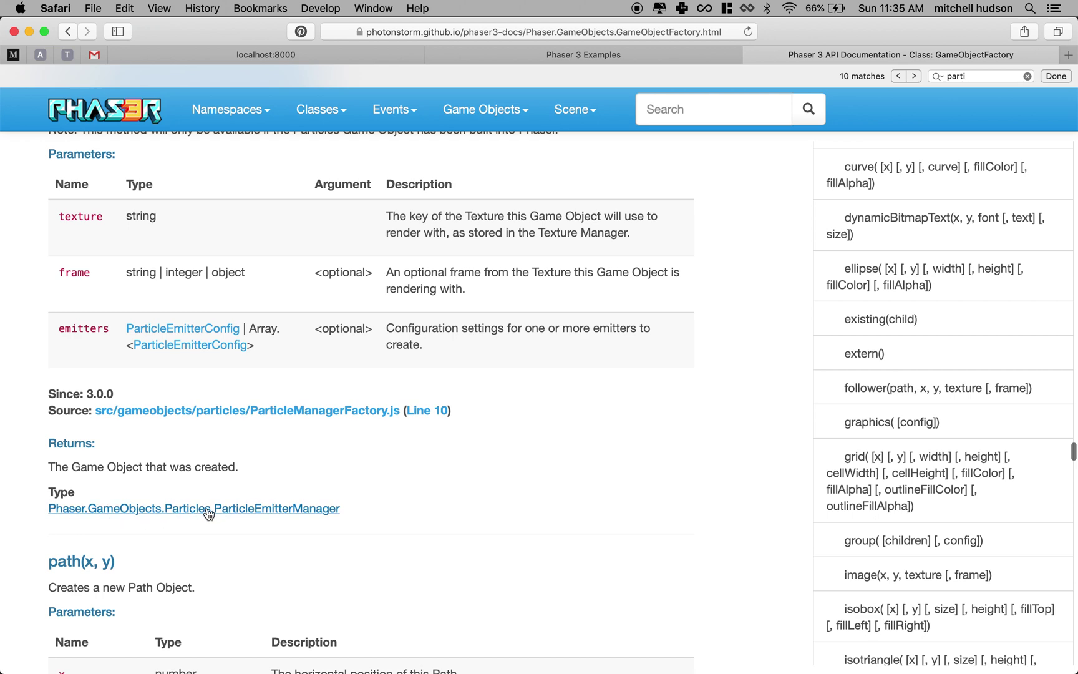
{"action": "left_click", "coordinate": [306, 510]}
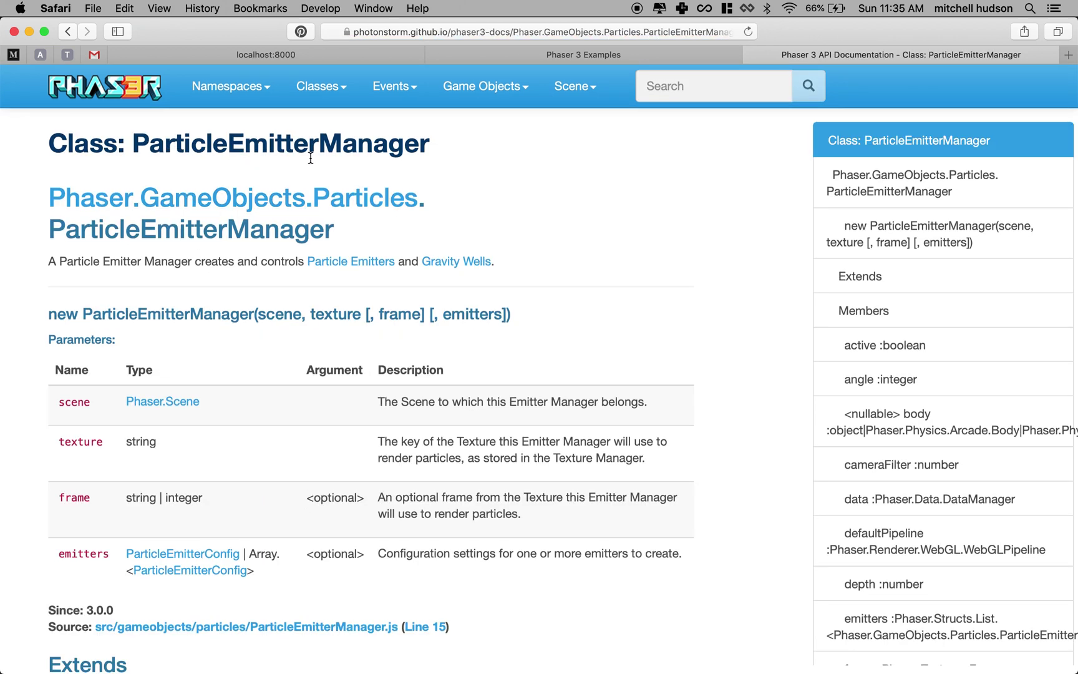
{"action": "scroll", "coordinate": [311, 159], "scroll_direction": "down", "scroll_amount": 5}
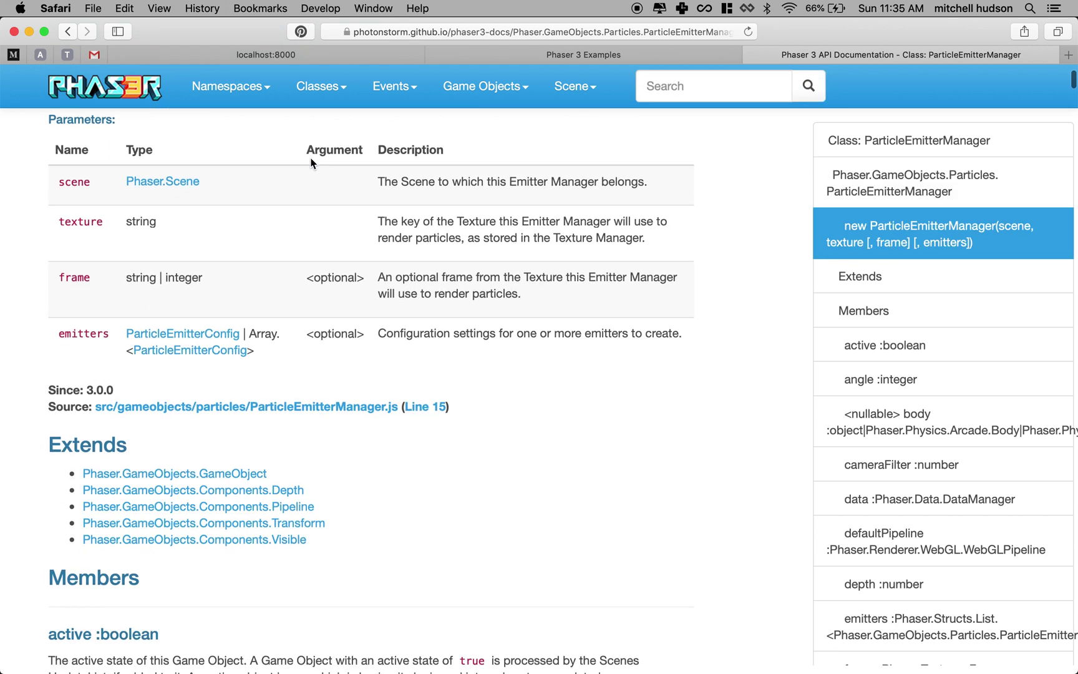
{"action": "scroll", "coordinate": [311, 163], "scroll_direction": "down", "scroll_amount": 4}
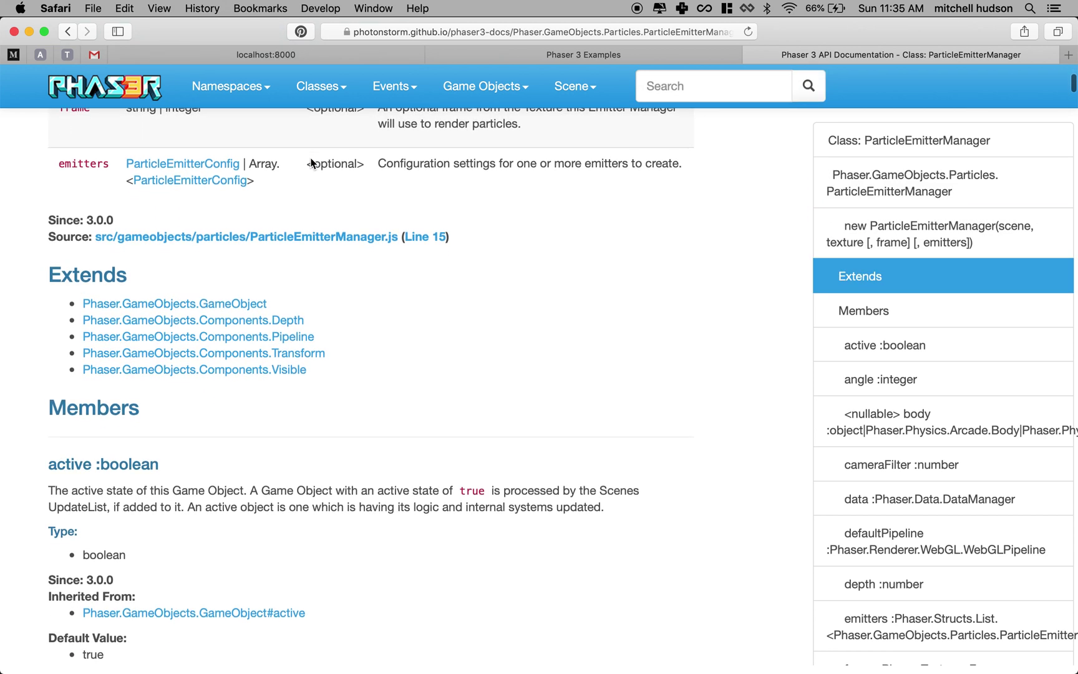
{"action": "scroll", "coordinate": [311, 163], "scroll_direction": "down", "scroll_amount": 3}
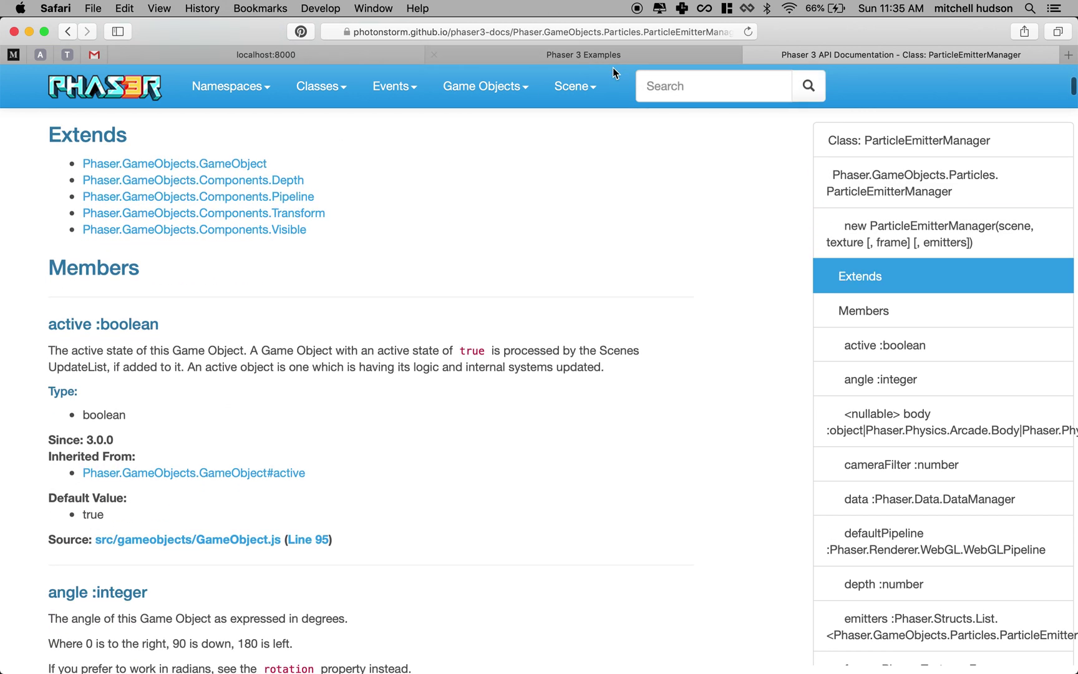
{"action": "left_click", "coordinate": [618, 52]}
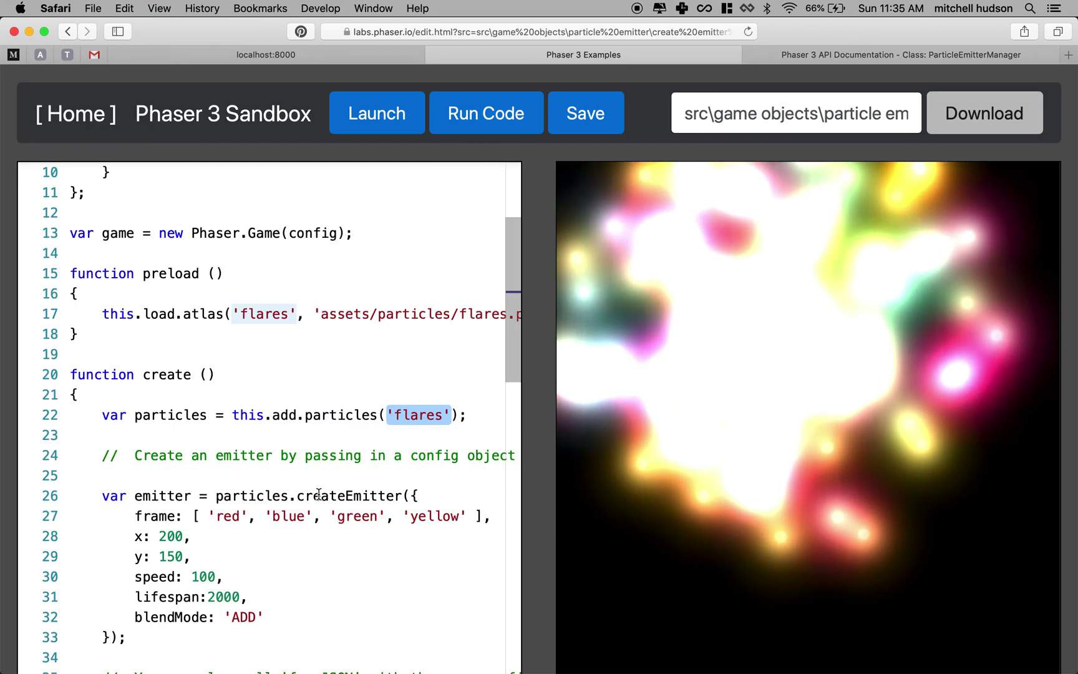
{"action": "double_click", "coordinate": [319, 495]}
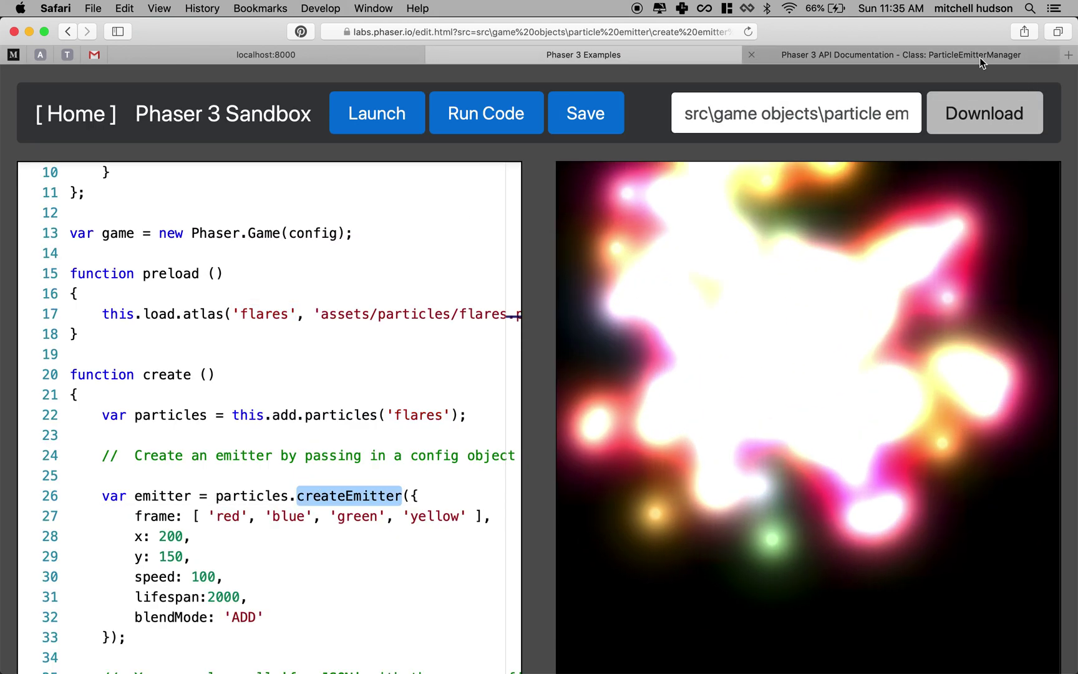
{"action": "left_click", "coordinate": [983, 60]}
{"action": "left_click", "coordinate": [649, 55]}
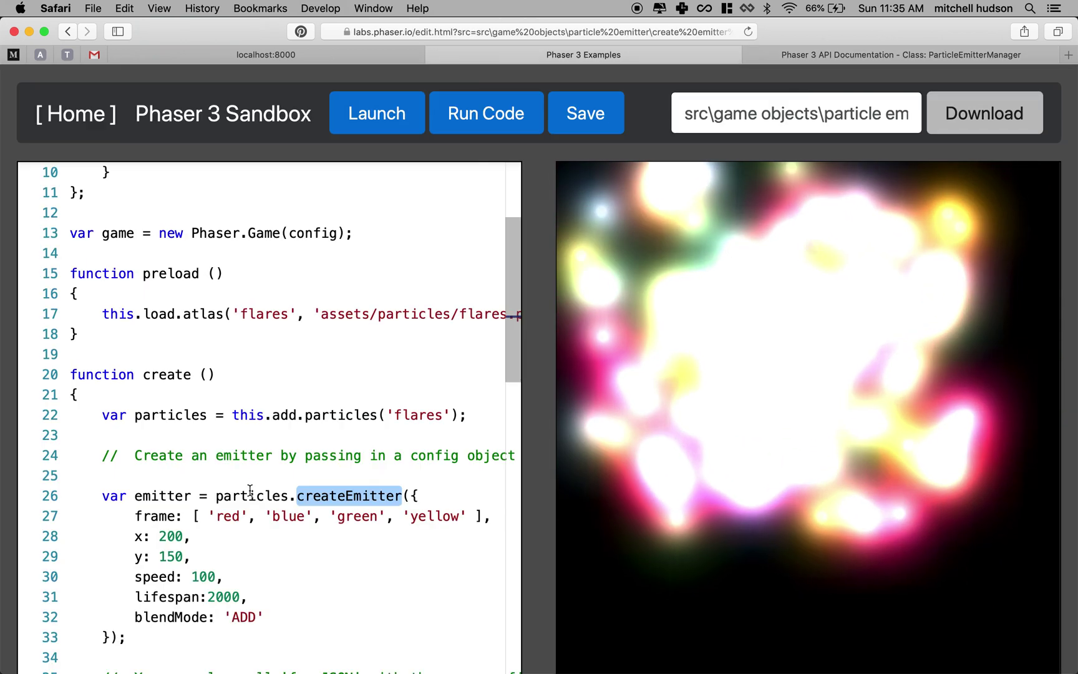
{"action": "left_click", "coordinate": [283, 495]}
{"action": "key", "text": "alt+shift+Left"}
{"action": "left_click_drag", "start_coordinate": [283, 496], "coordinate": [289, 497]}
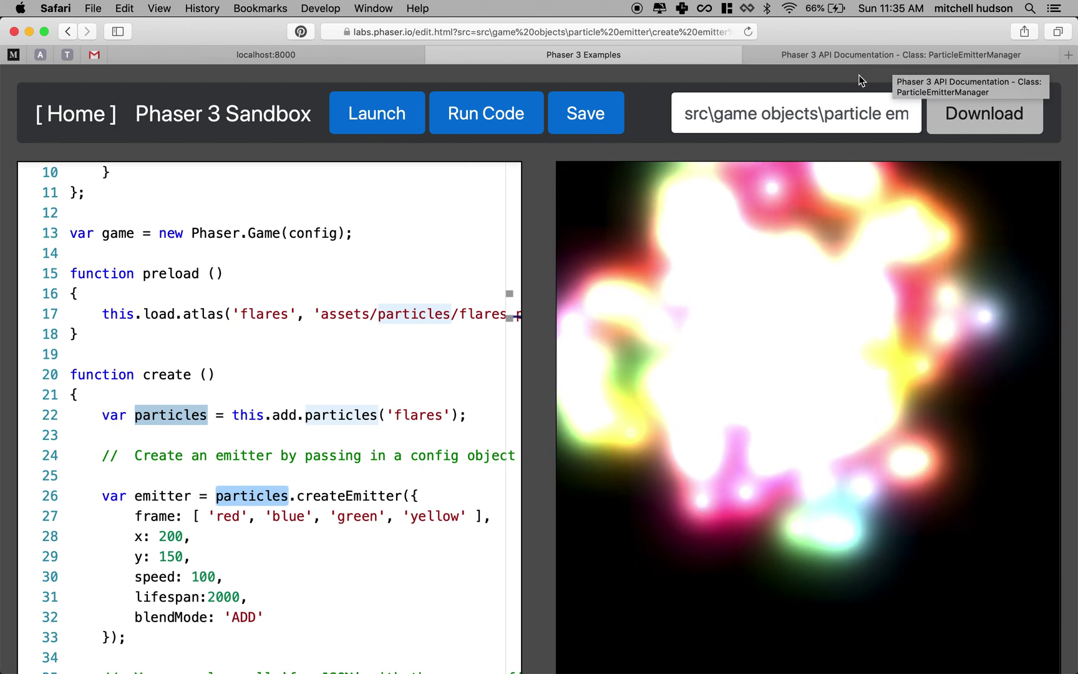
{"action": "left_click", "coordinate": [956, 57]}
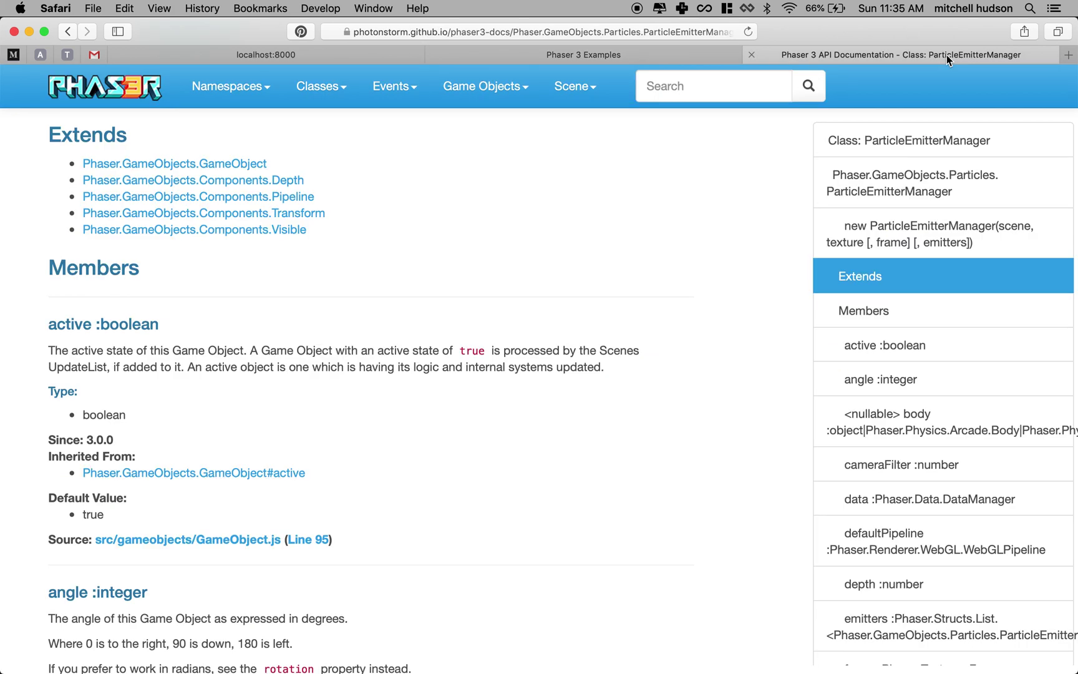
- Find createEmitter(config) by searching 'createE', select its description, and open the ParticleEmitterConfig entry
{"action": "key", "text": "super+f"}
{"action": "type", "text": "crea"}
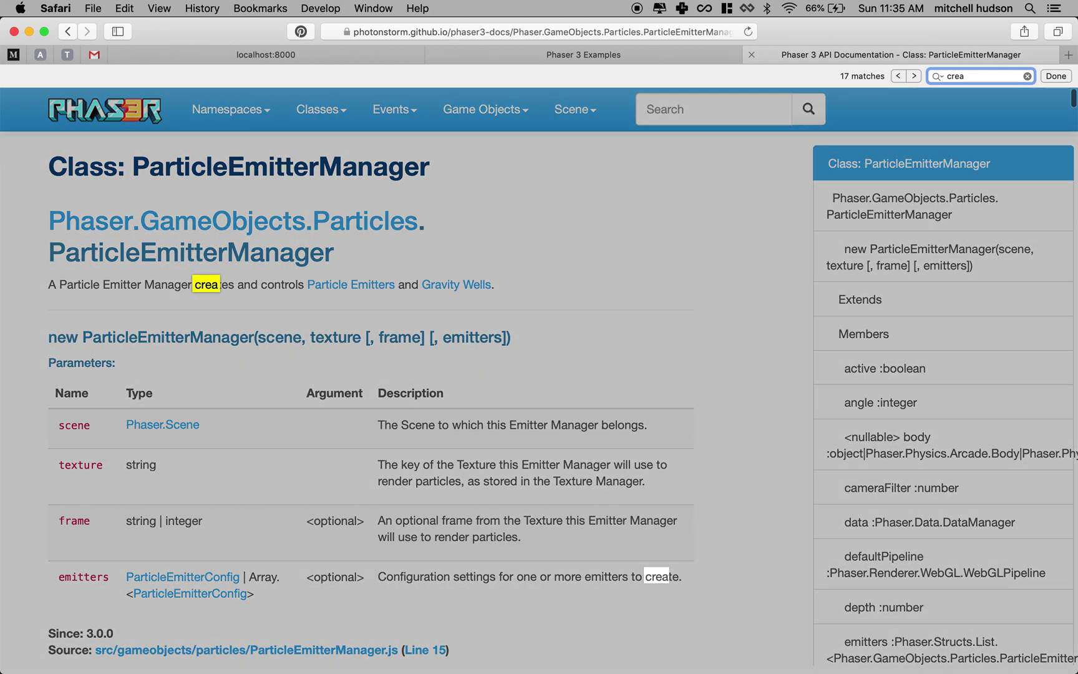
{"action": "type", "text": "teE"}
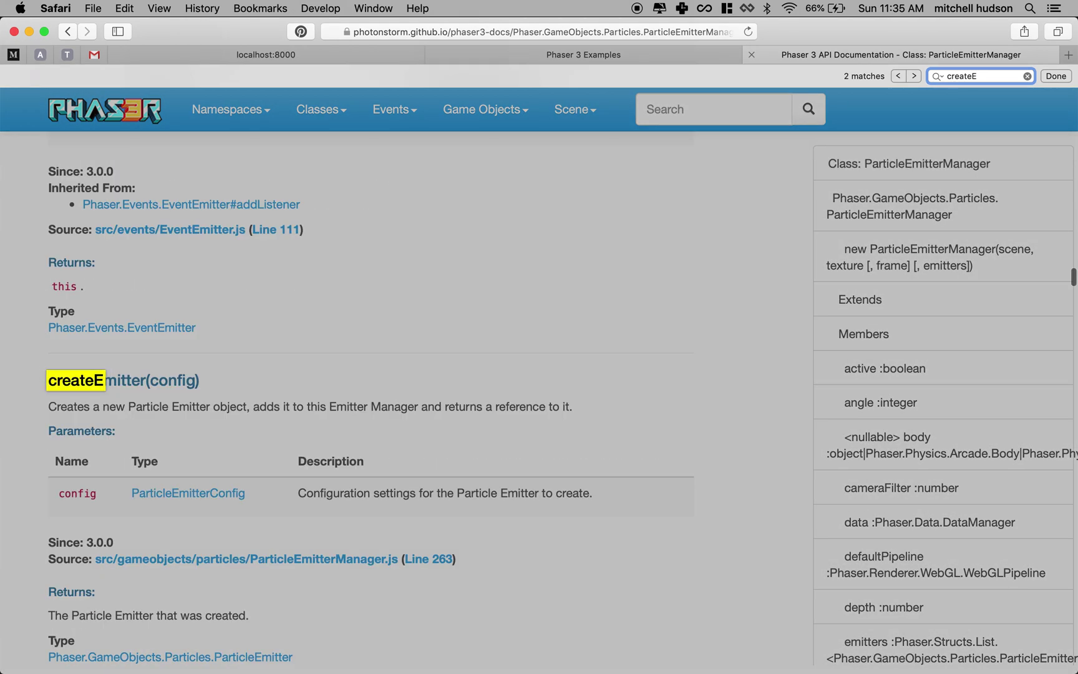
{"action": "left_click", "coordinate": [296, 404]}
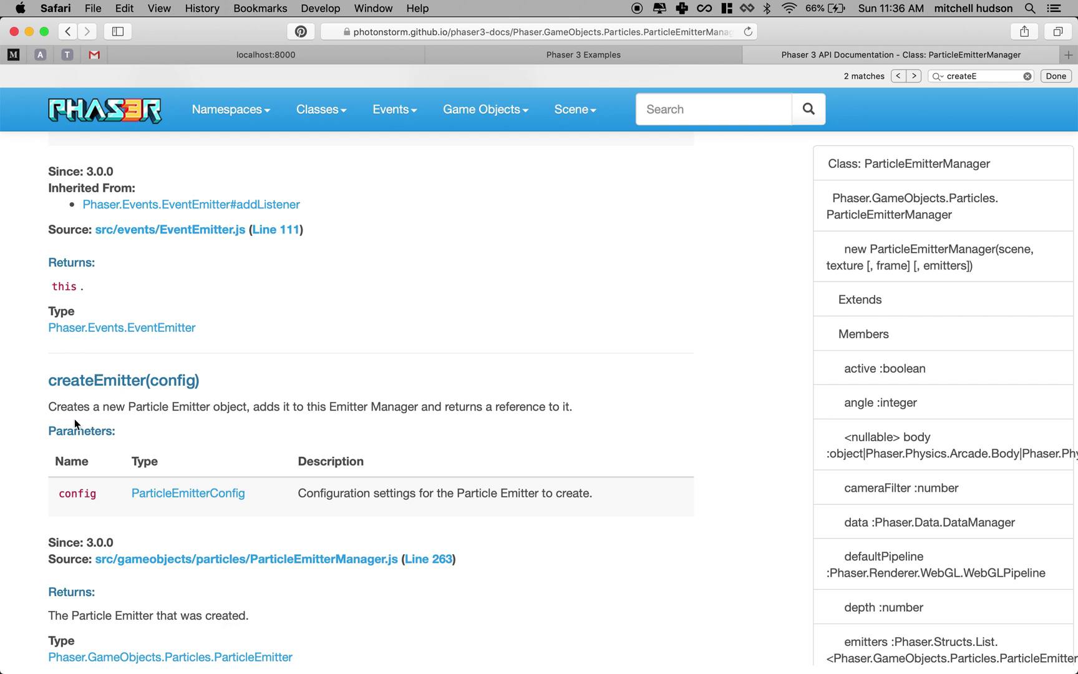
{"action": "left_click_drag", "start_coordinate": [81, 408], "coordinate": [582, 402]}
{"action": "scroll", "coordinate": [585, 400], "scroll_direction": "down", "scroll_amount": 5}
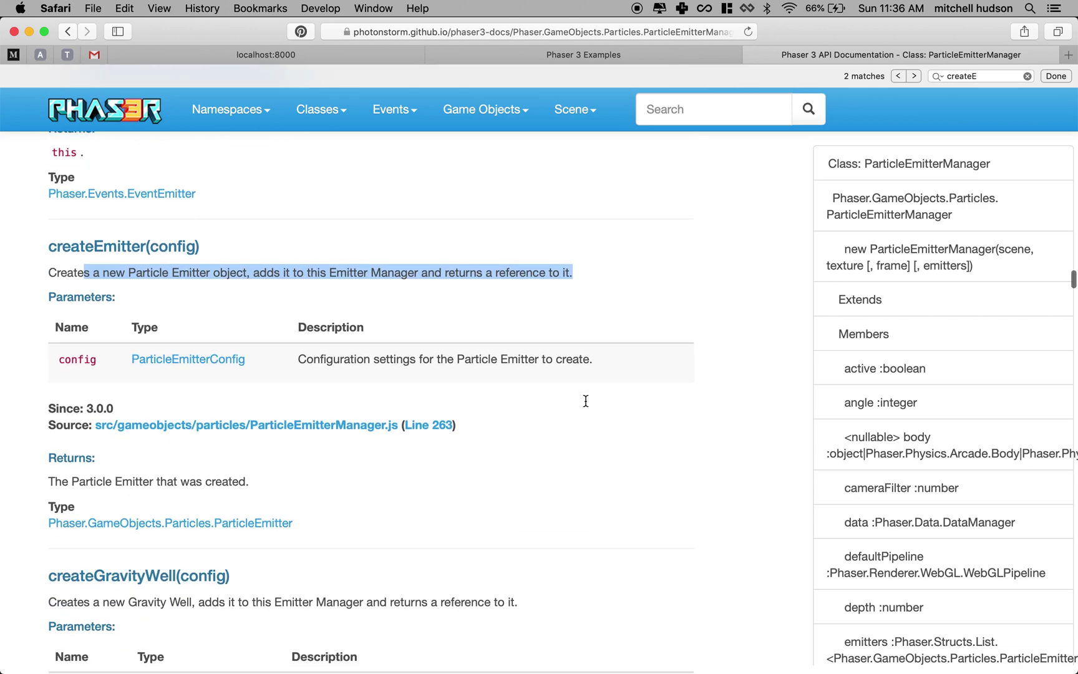
{"action": "left_click_drag", "start_coordinate": [152, 247], "coordinate": [188, 245]}
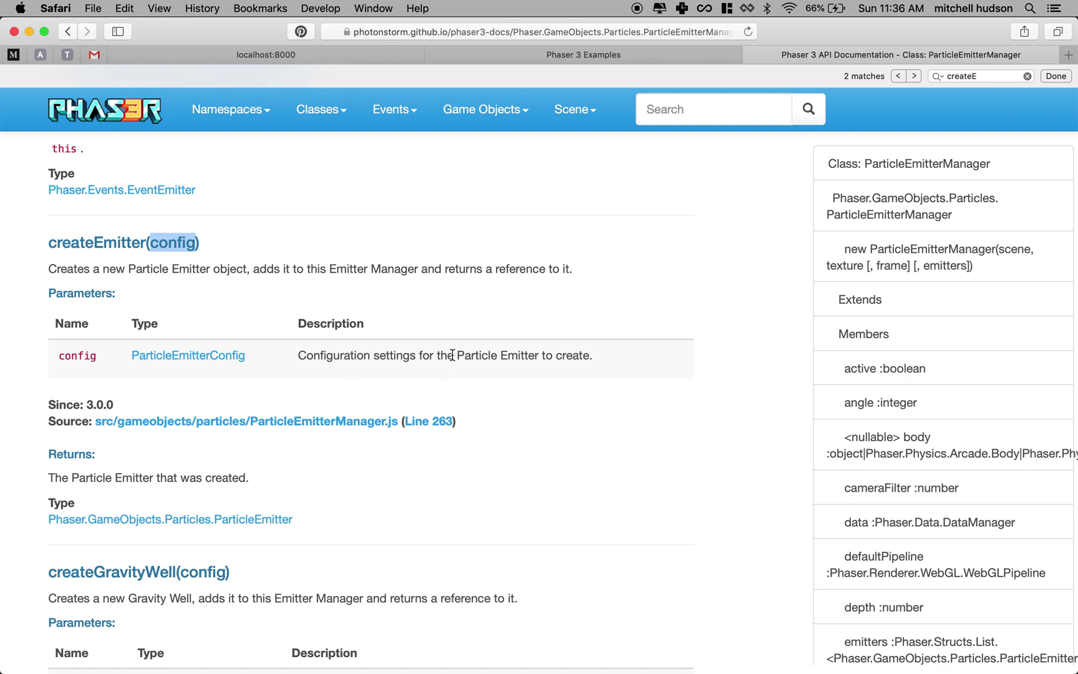
{"action": "left_click", "coordinate": [227, 357]}
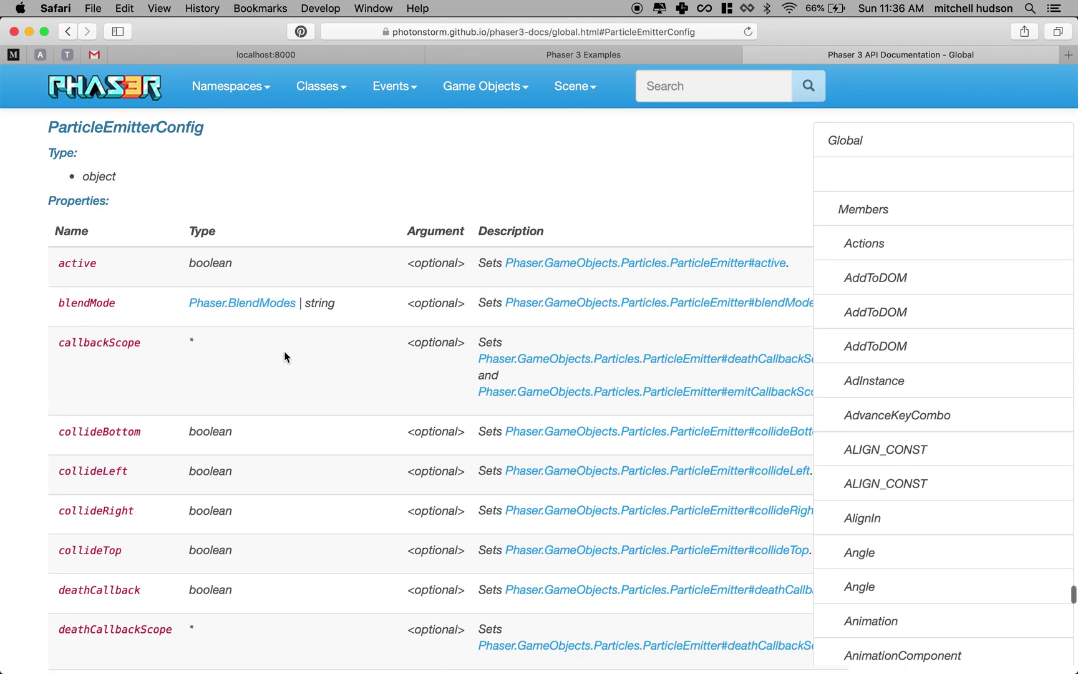
- Scan the ParticleEmitterConfig properties table, comparing it against the sandbox's createEmitter config
{"action": "scroll", "coordinate": [284, 356], "scroll_direction": "down", "scroll_amount": 10}
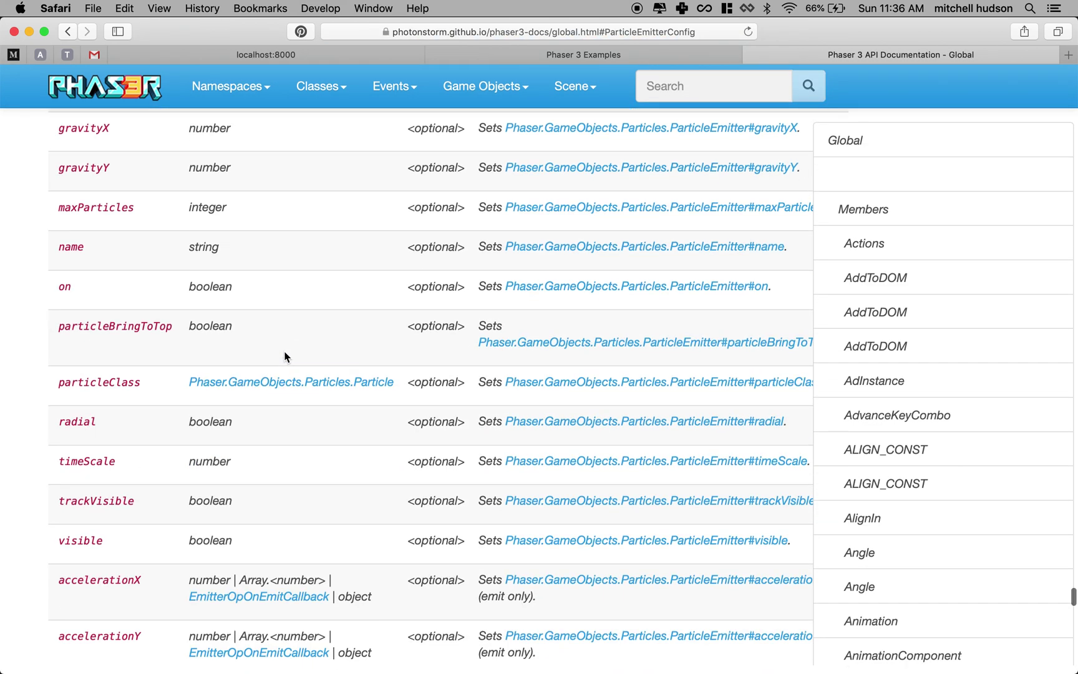
{"action": "scroll", "coordinate": [284, 356], "scroll_direction": "down", "scroll_amount": 10}
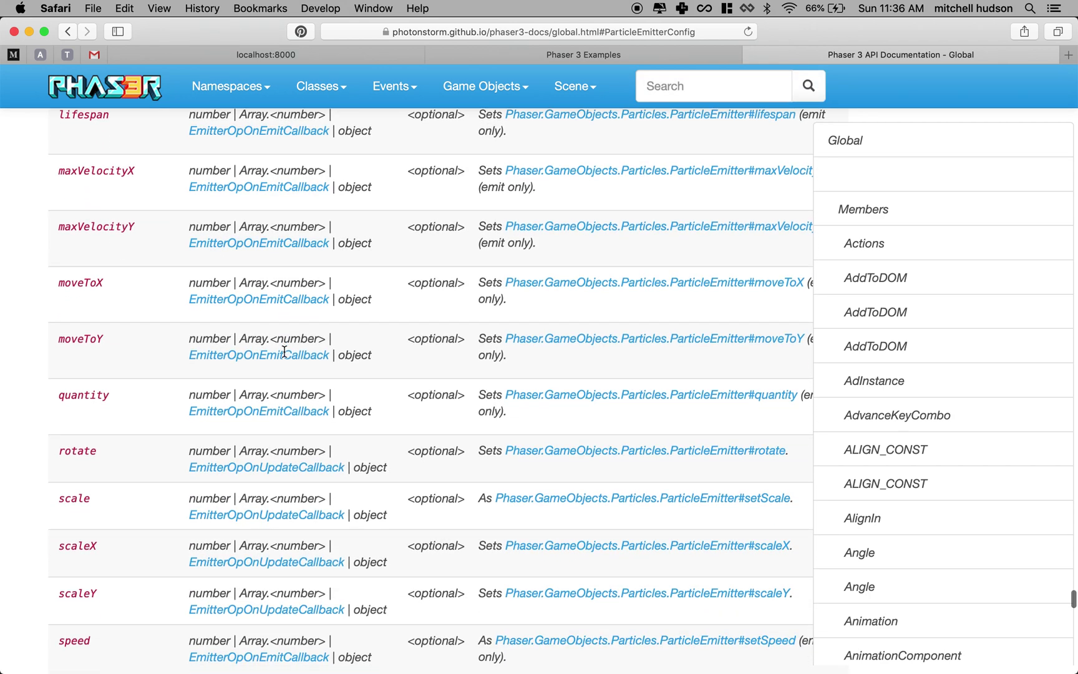
{"action": "scroll", "coordinate": [284, 352], "scroll_direction": "down", "scroll_amount": 10}
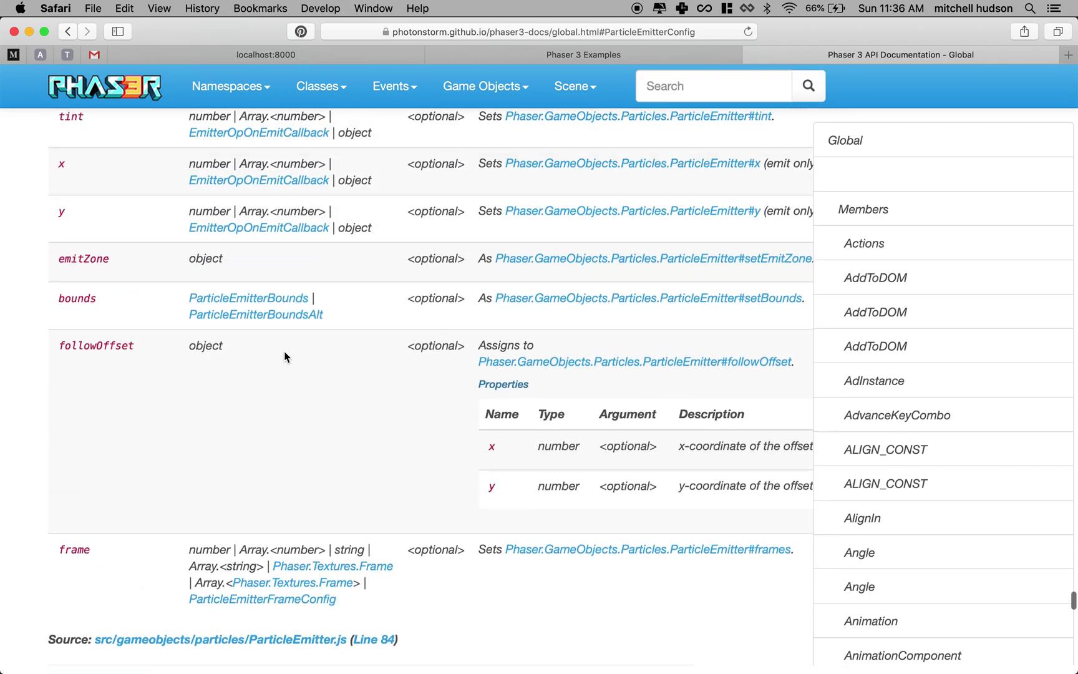
{"action": "scroll", "coordinate": [284, 356], "scroll_direction": "up", "scroll_amount": 10}
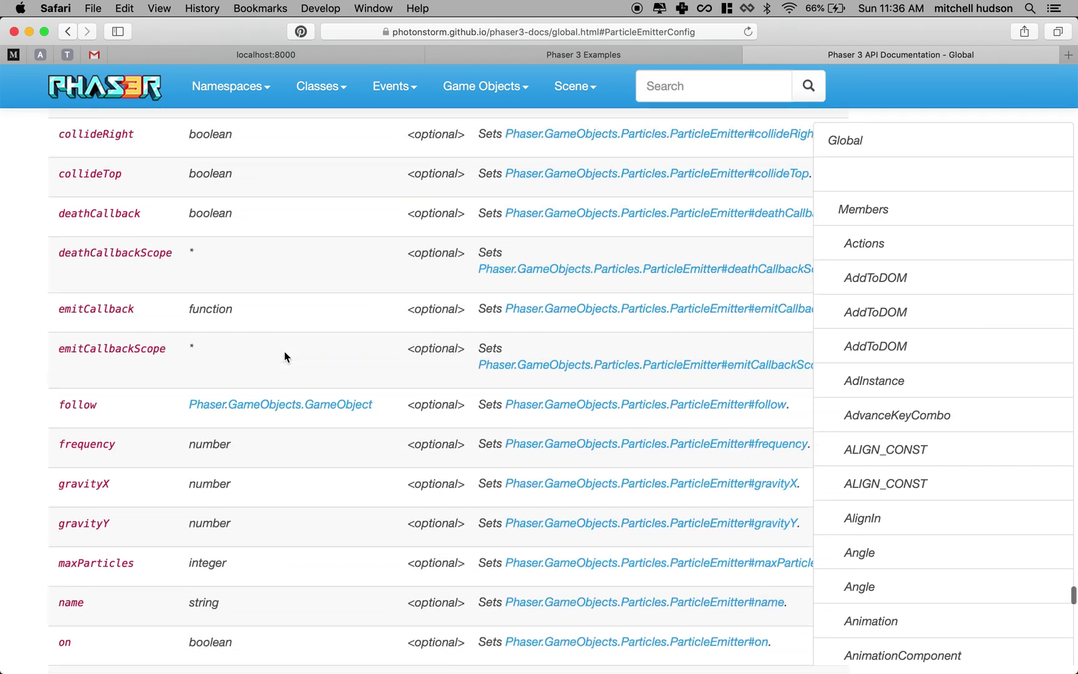
{"action": "scroll", "coordinate": [284, 357], "scroll_direction": "up", "scroll_amount": 10}
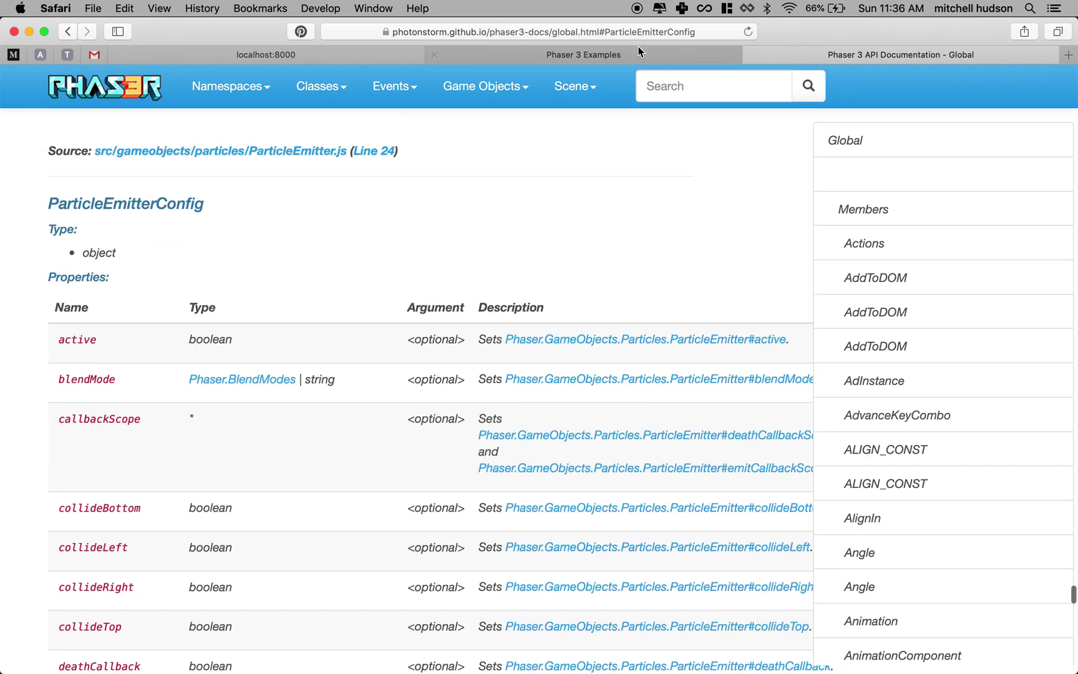
{"action": "left_click", "coordinate": [634, 55]}
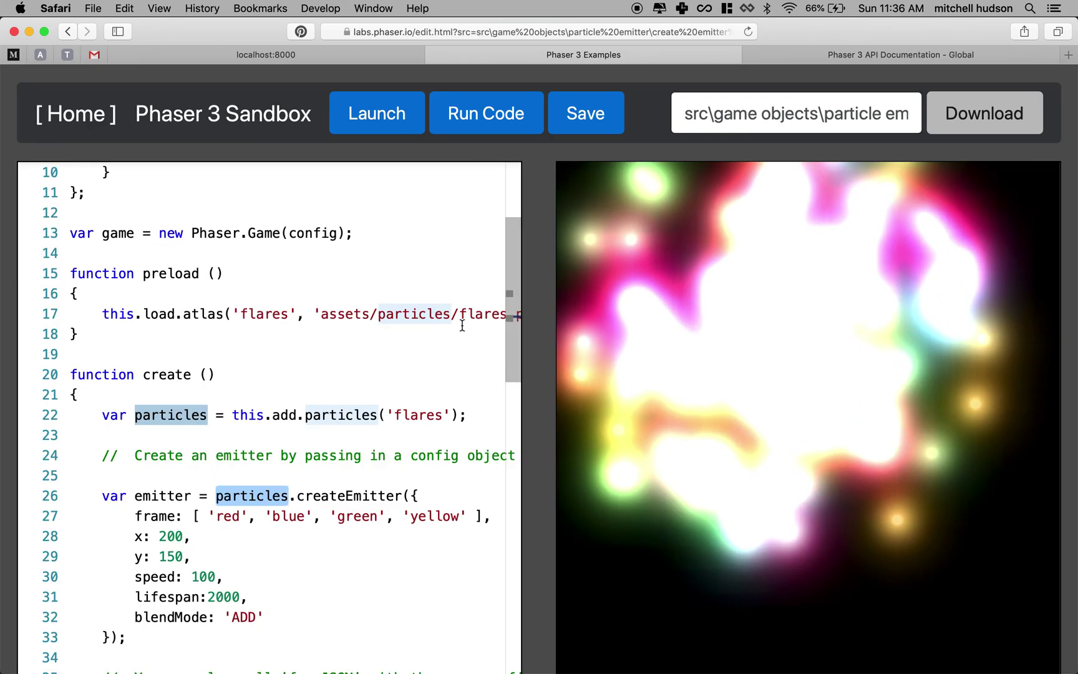
{"action": "left_click", "coordinate": [921, 55]}
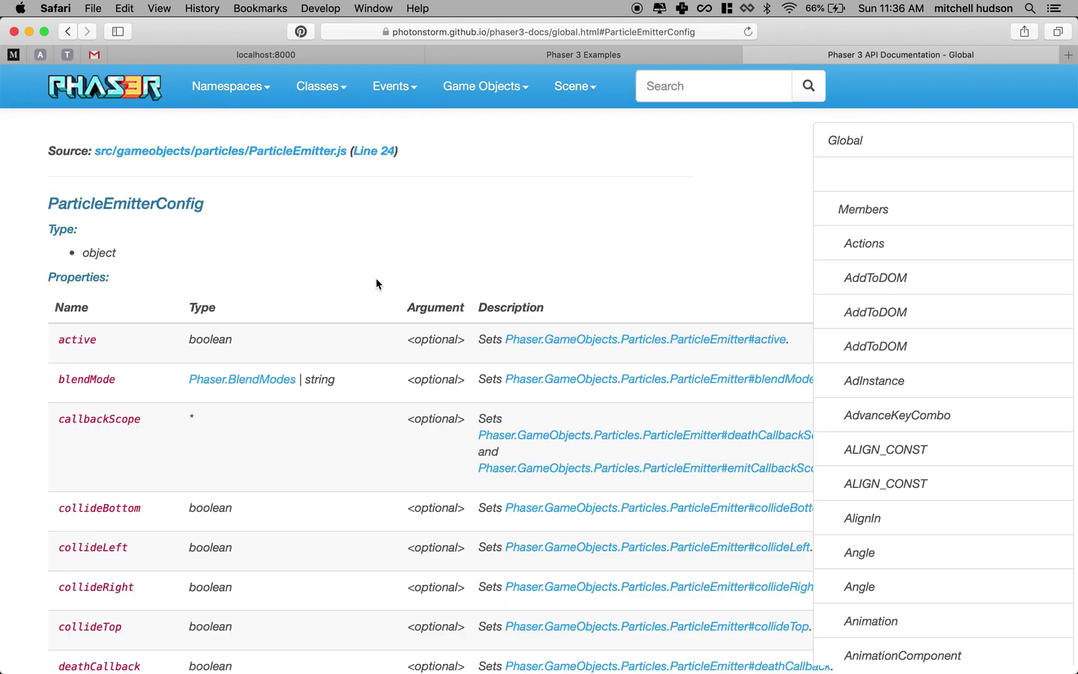
{"action": "scroll", "coordinate": [194, 379], "scroll_direction": "down", "scroll_amount": 3}
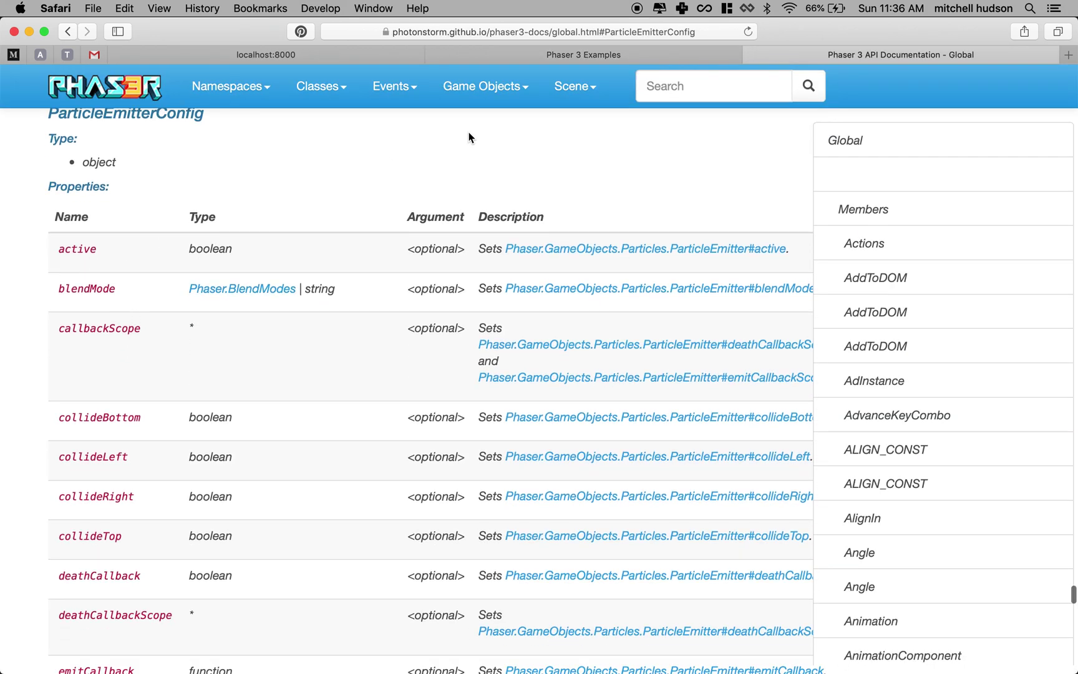
{"action": "left_click", "coordinate": [583, 55]}
{"action": "scroll", "coordinate": [414, 348], "scroll_direction": "down", "scroll_amount": 2}
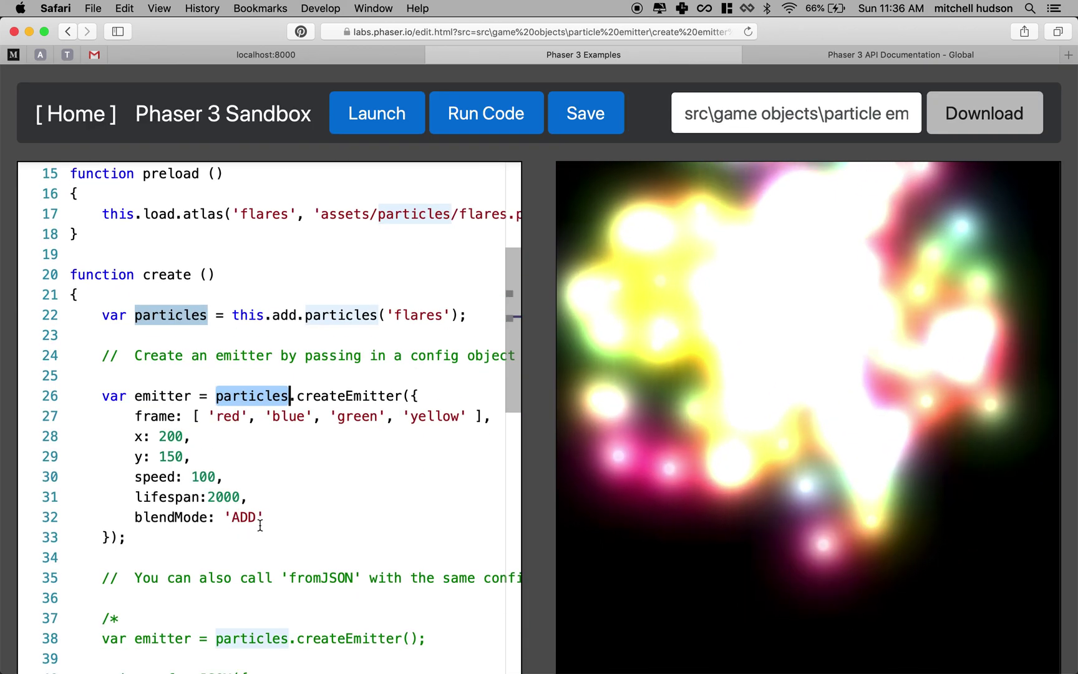
- Add active: false after blendMode 'ADD' in the emitter config and run the code
{"action": "left_click", "coordinate": [260, 526]}
{"action": "key", "text": "Return"}
{"action": "key", "text": "super+z"}
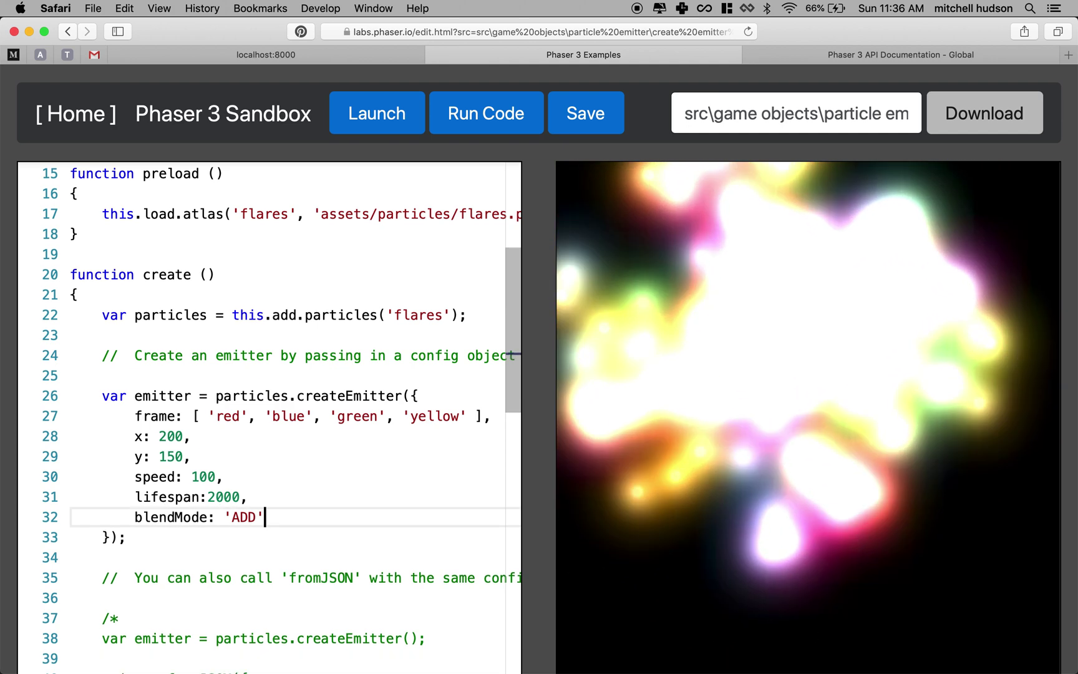
{"action": "type", "text": ","}
{"action": "key", "text": "Return"}
{"action": "type", "text": "a"}
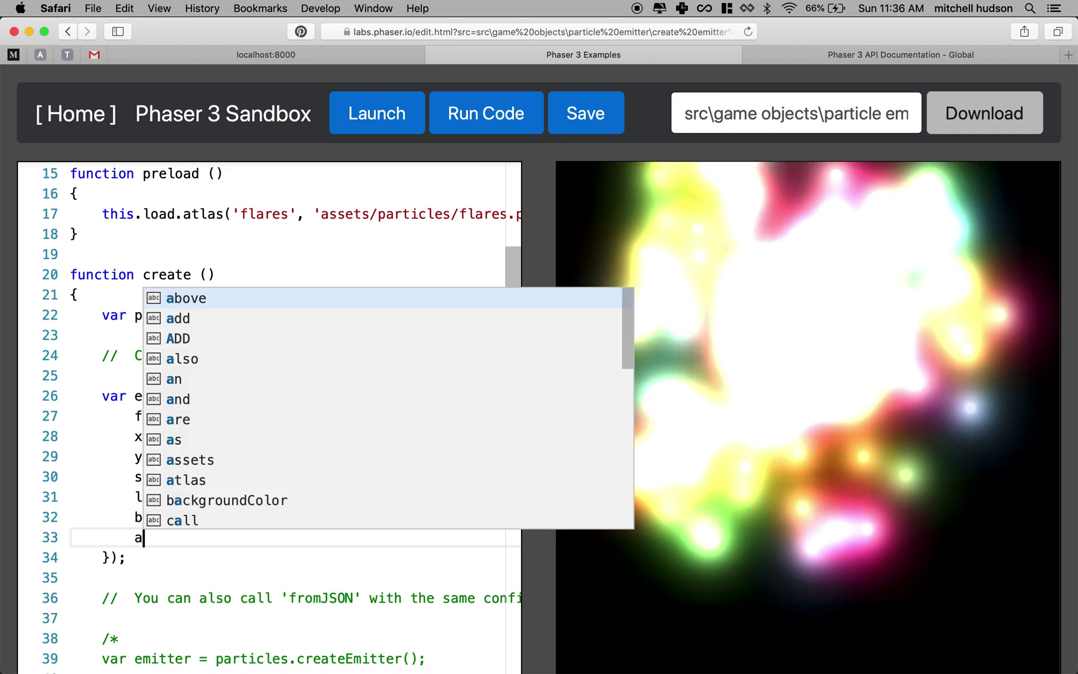
{"action": "type", "text": "t"}
{"action": "key", "text": "BackSpace"}
{"action": "type", "text": "c"}
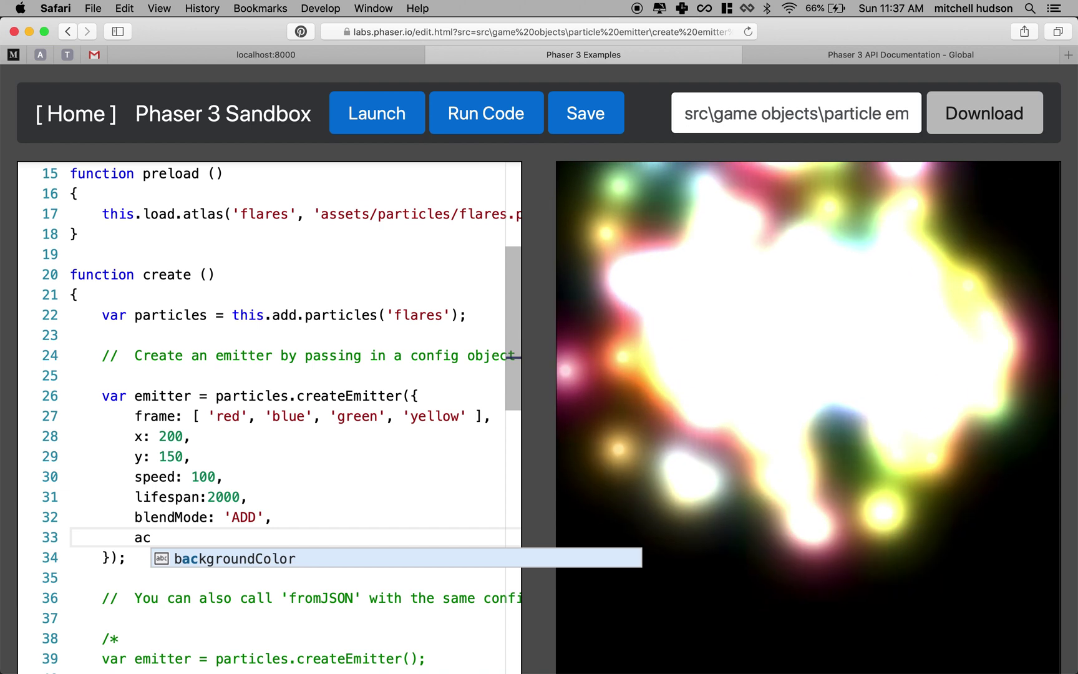
{"action": "type", "text": "tive:"}
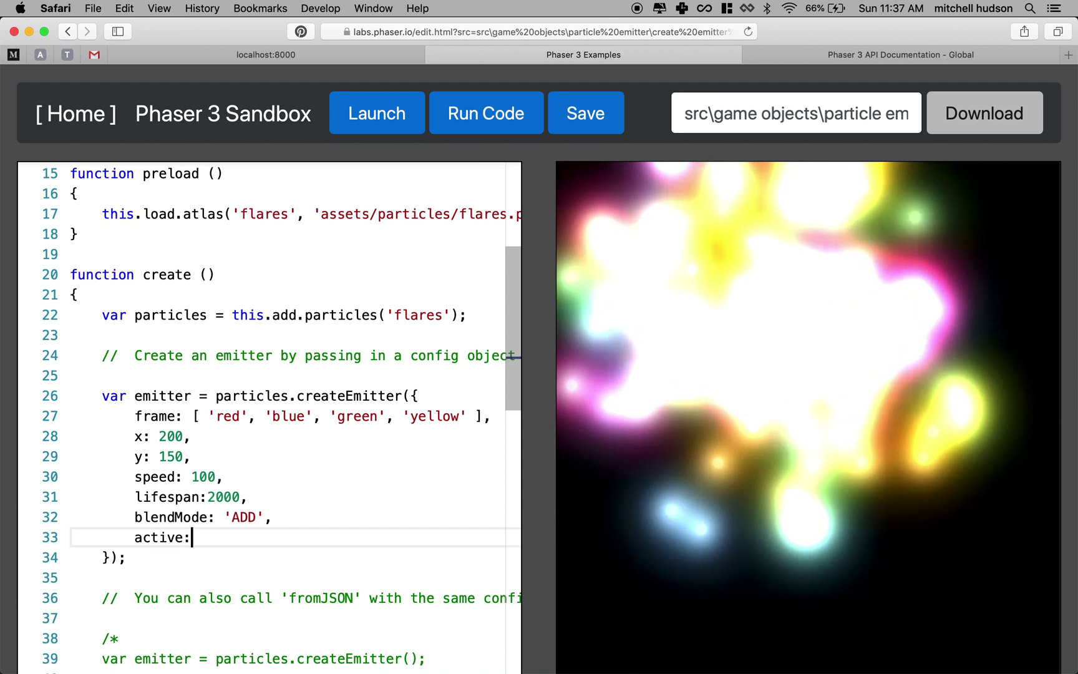
{"action": "type", "text": " false"}
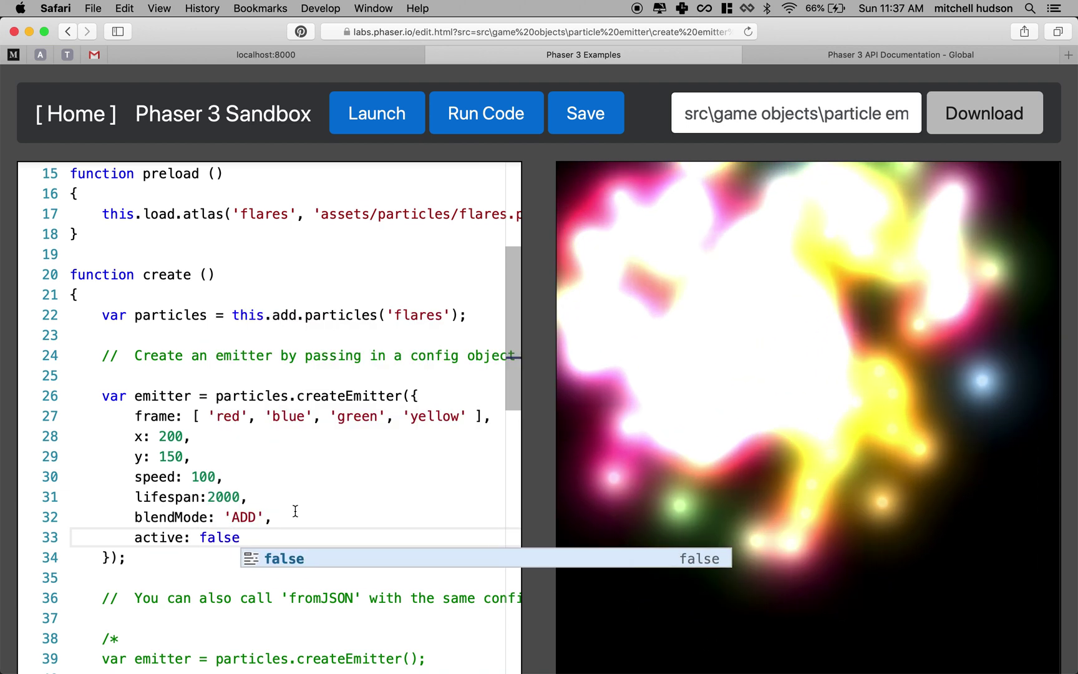
{"action": "left_click", "coordinate": [449, 112]}
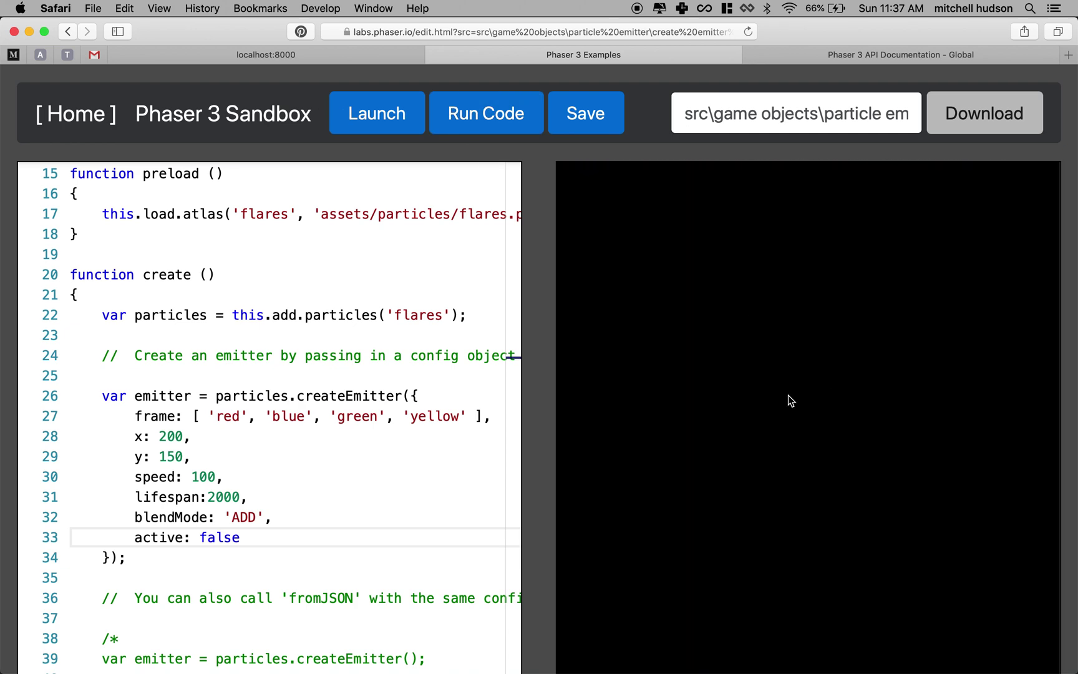
- Change active to true, rerun the demo, and go back to the API docs
{"action": "left_click", "coordinate": [209, 537]}
{"action": "double_click", "coordinate": [211, 537]}
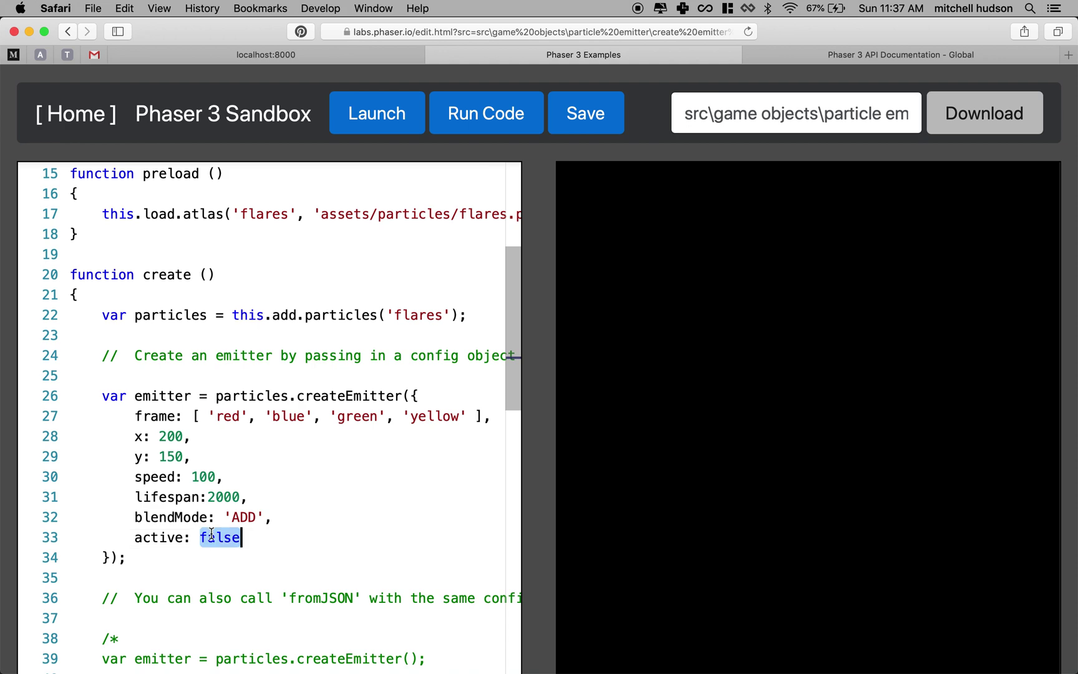
{"action": "type", "text": "true"}
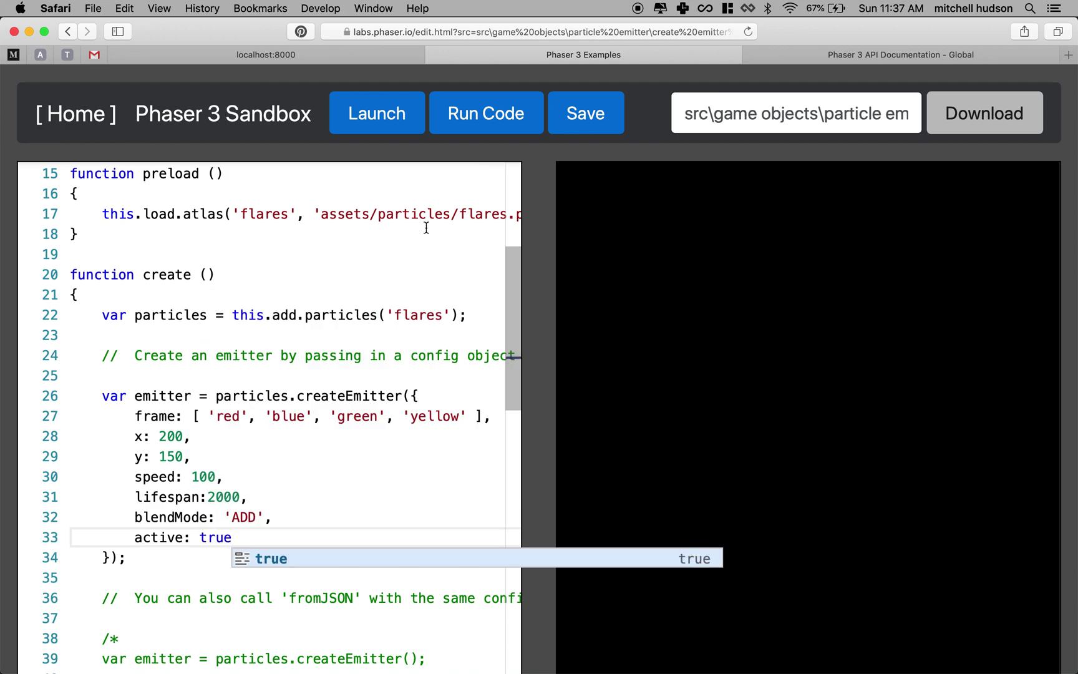
{"action": "left_click", "coordinate": [485, 128]}
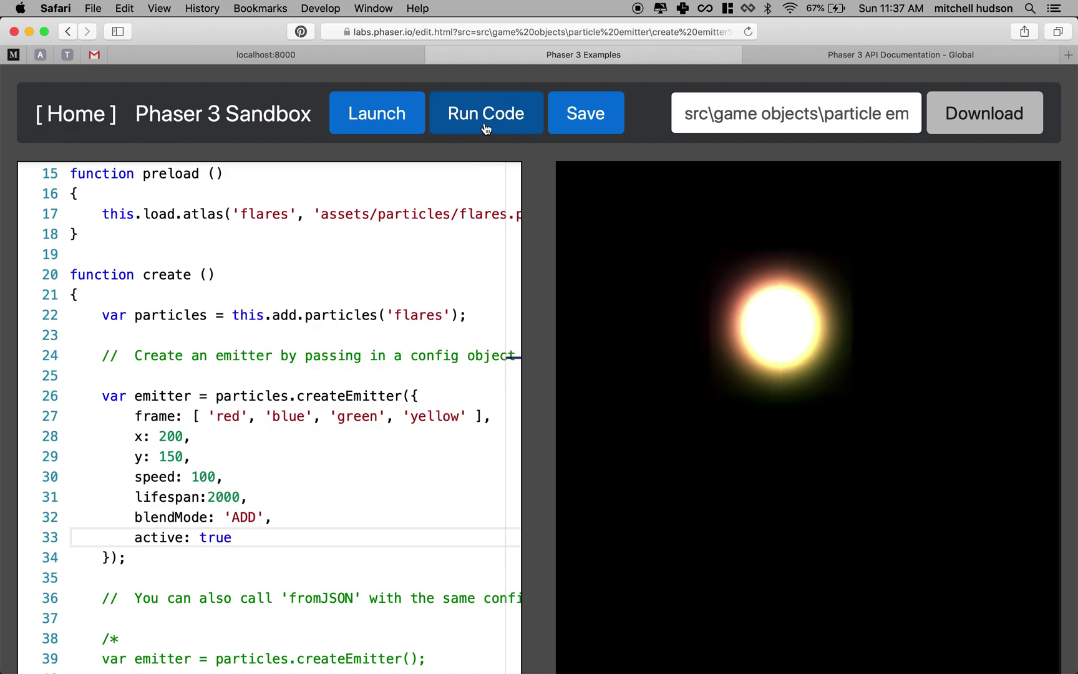
{"action": "left_click", "coordinate": [972, 60]}
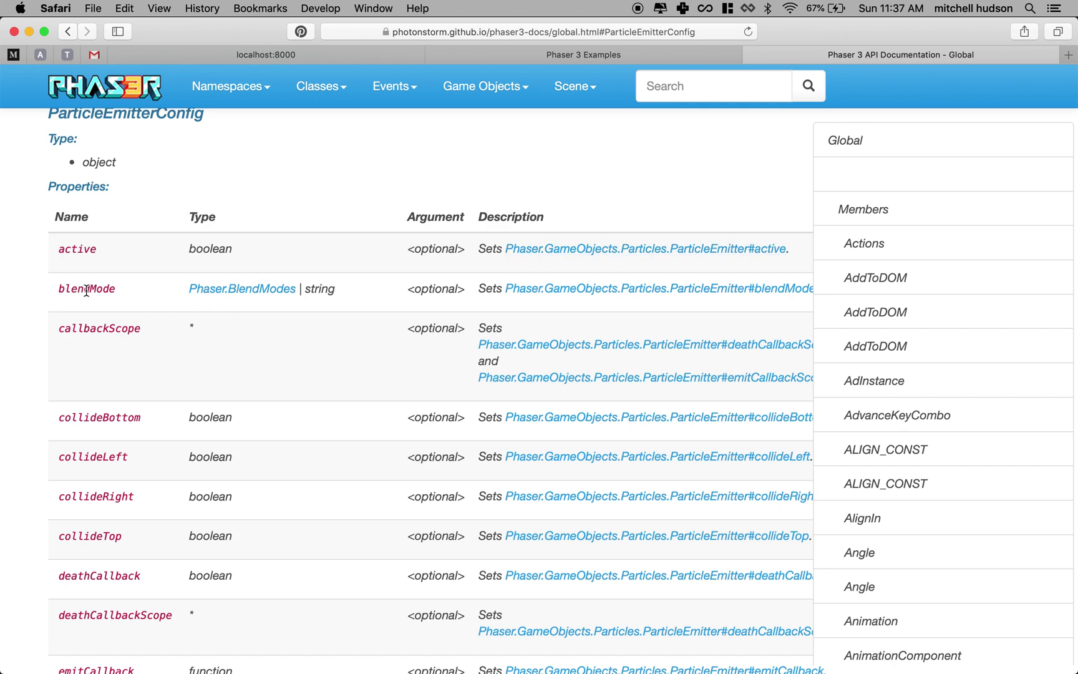
{"action": "left_click_drag", "start_coordinate": [62, 288], "coordinate": [126, 289]}
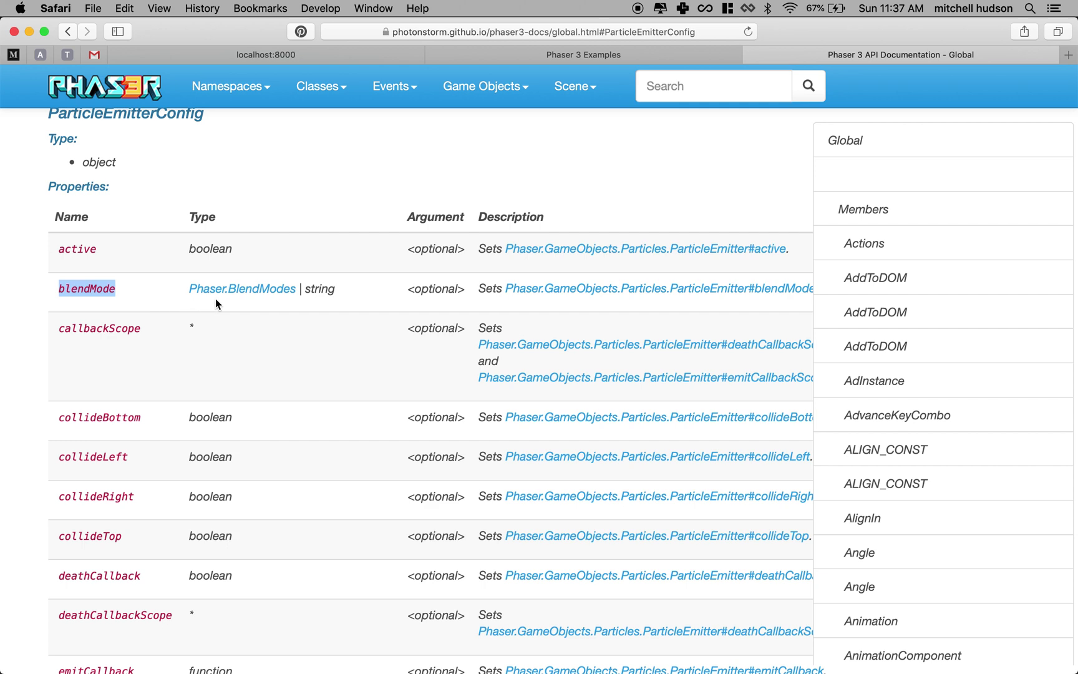
{"action": "left_click", "coordinate": [676, 53]}
{"action": "left_click", "coordinate": [243, 517]}
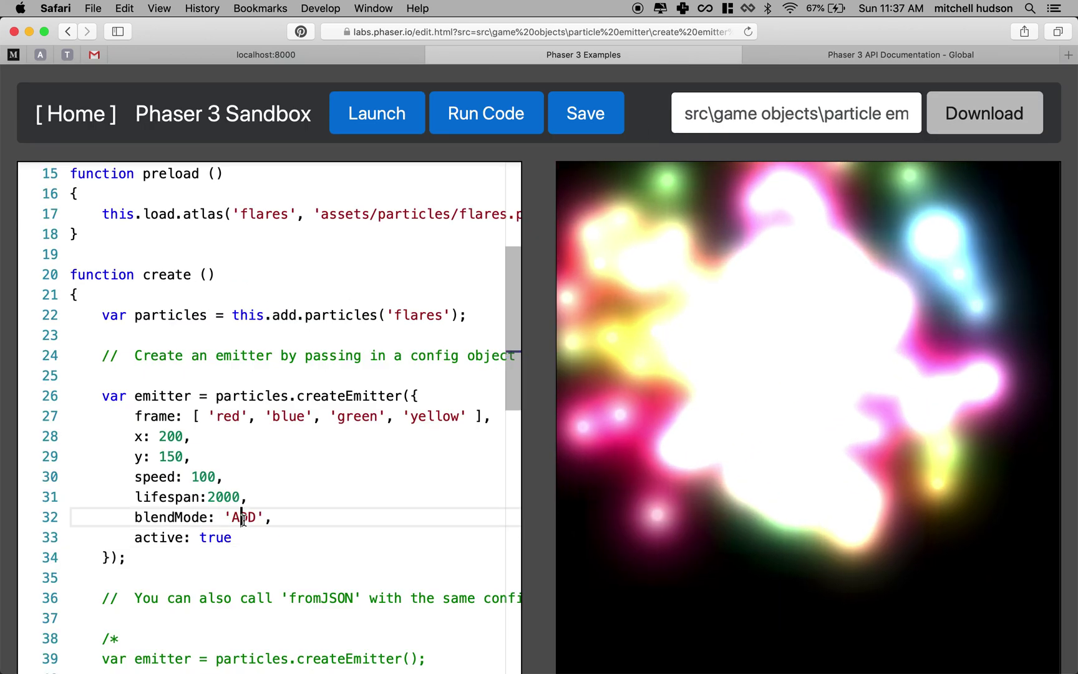
{"action": "double_click", "coordinate": [243, 517]}
{"action": "left_click", "coordinate": [909, 47]}
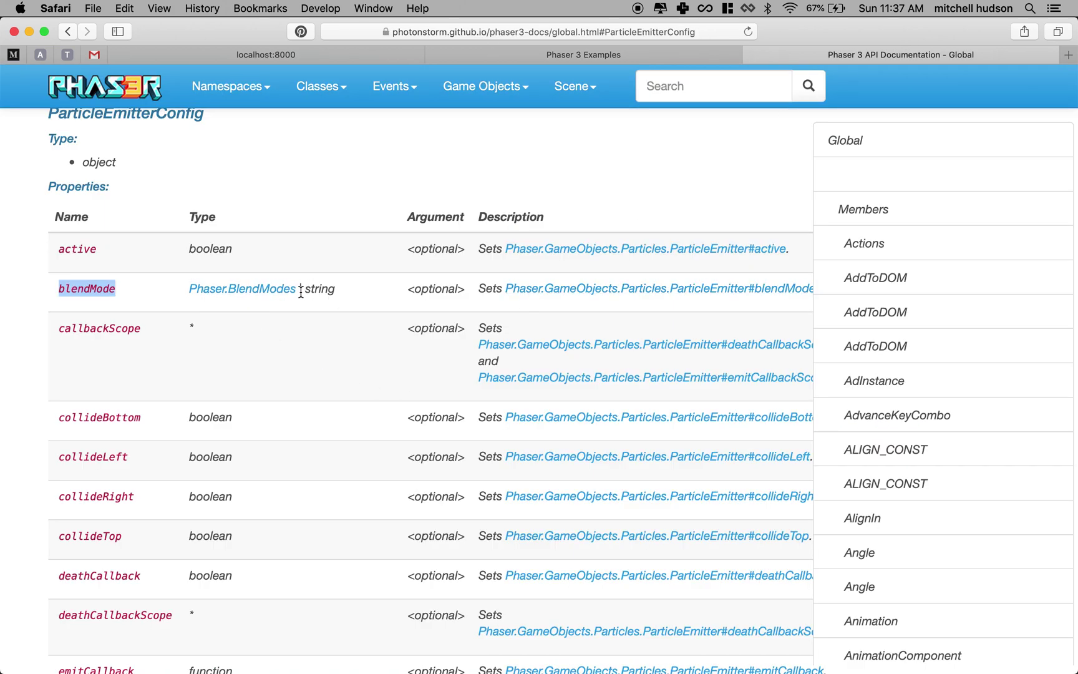
{"action": "left_click_drag", "start_coordinate": [299, 292], "coordinate": [337, 291]}
{"action": "left_click", "coordinate": [249, 290]}
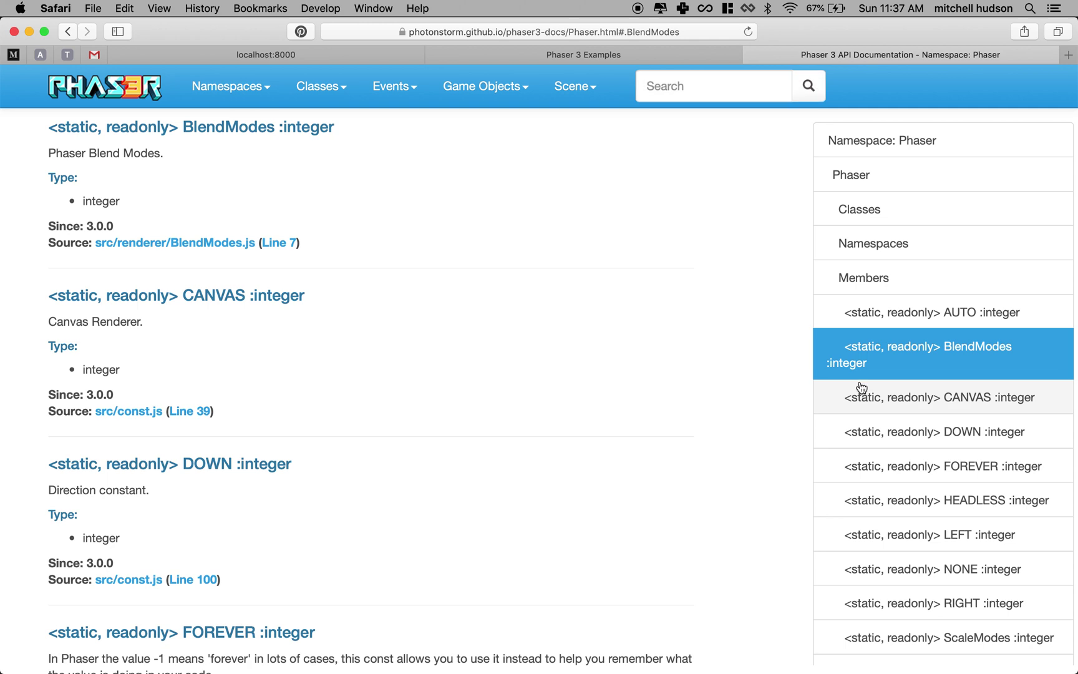
{"action": "scroll", "coordinate": [462, 343], "scroll_direction": "up", "scroll_amount": 2}
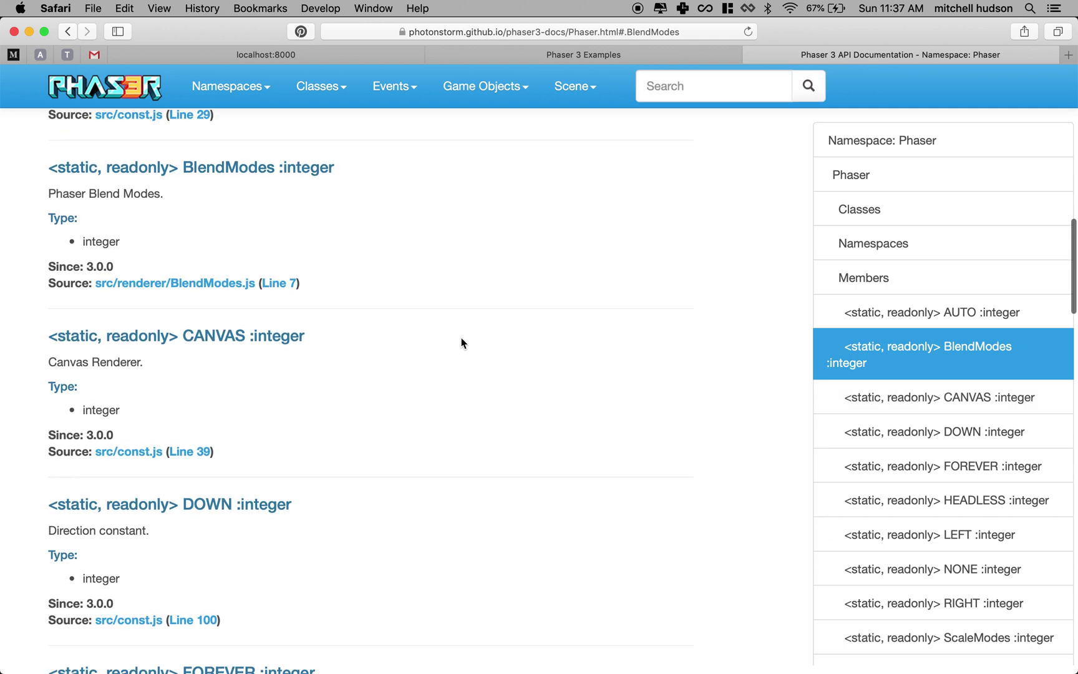
{"action": "scroll", "coordinate": [462, 342], "scroll_direction": "down", "scroll_amount": 4}
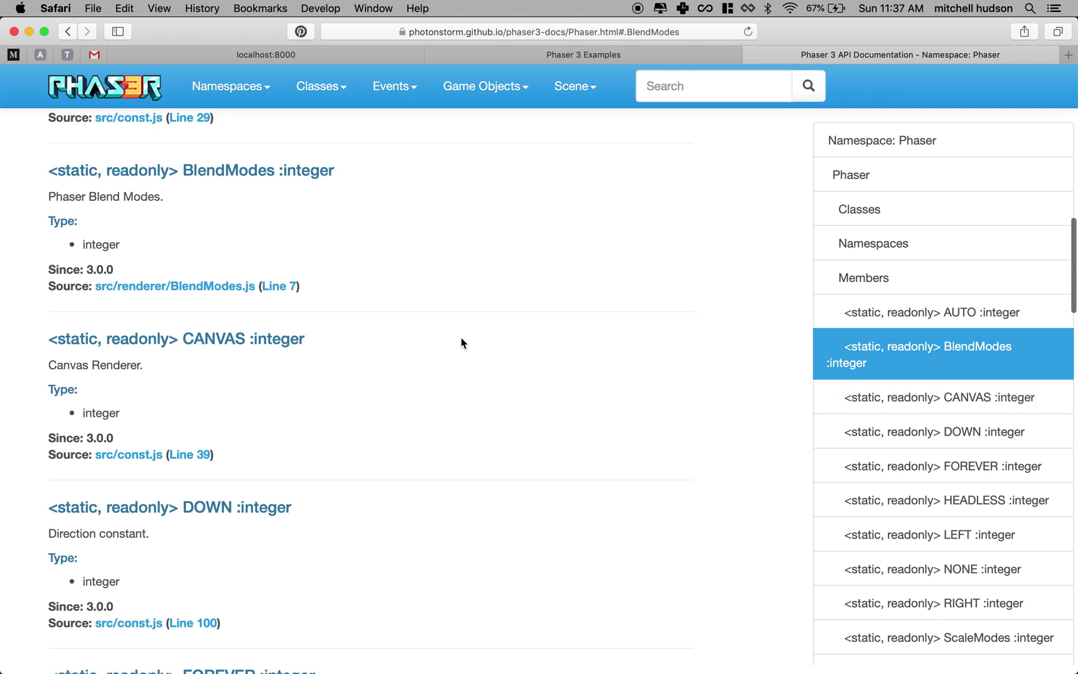
{"action": "scroll", "coordinate": [462, 342], "scroll_direction": "down", "scroll_amount": 4}
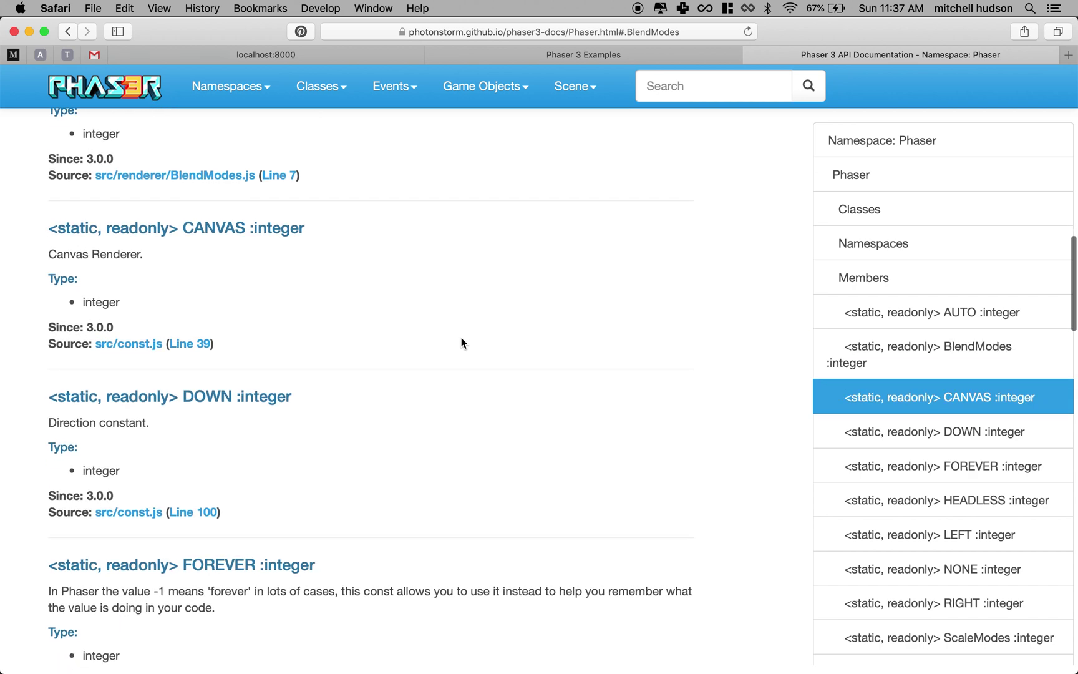
{"action": "scroll", "coordinate": [462, 343], "scroll_direction": "down", "scroll_amount": 2}
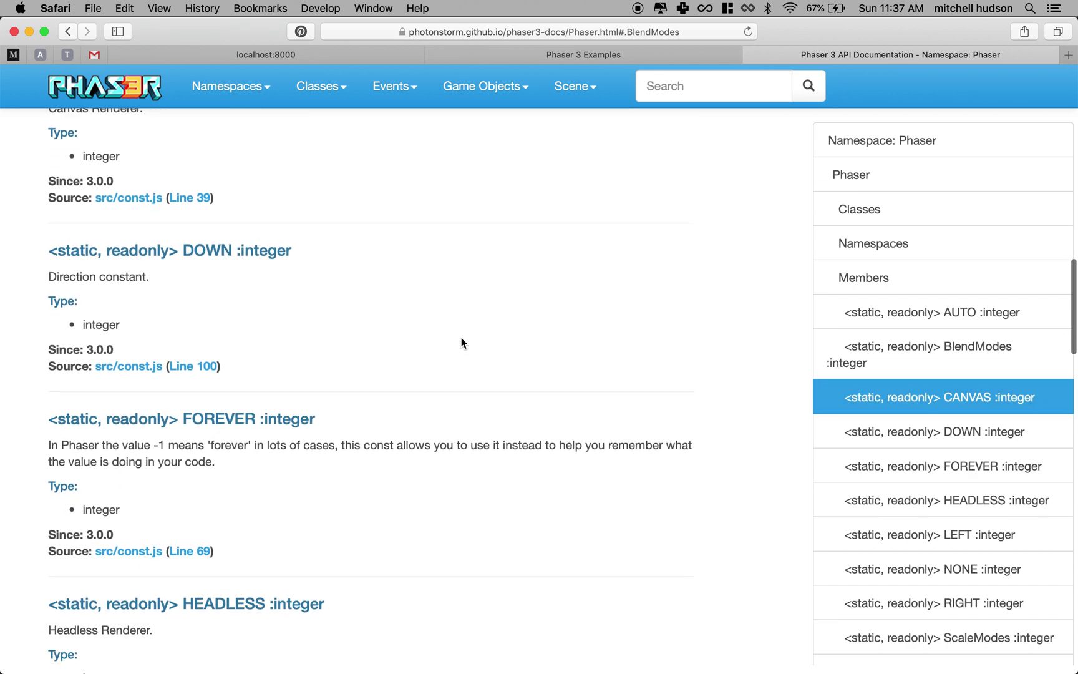
{"action": "scroll", "coordinate": [461, 342], "scroll_direction": "up", "scroll_amount": 8}
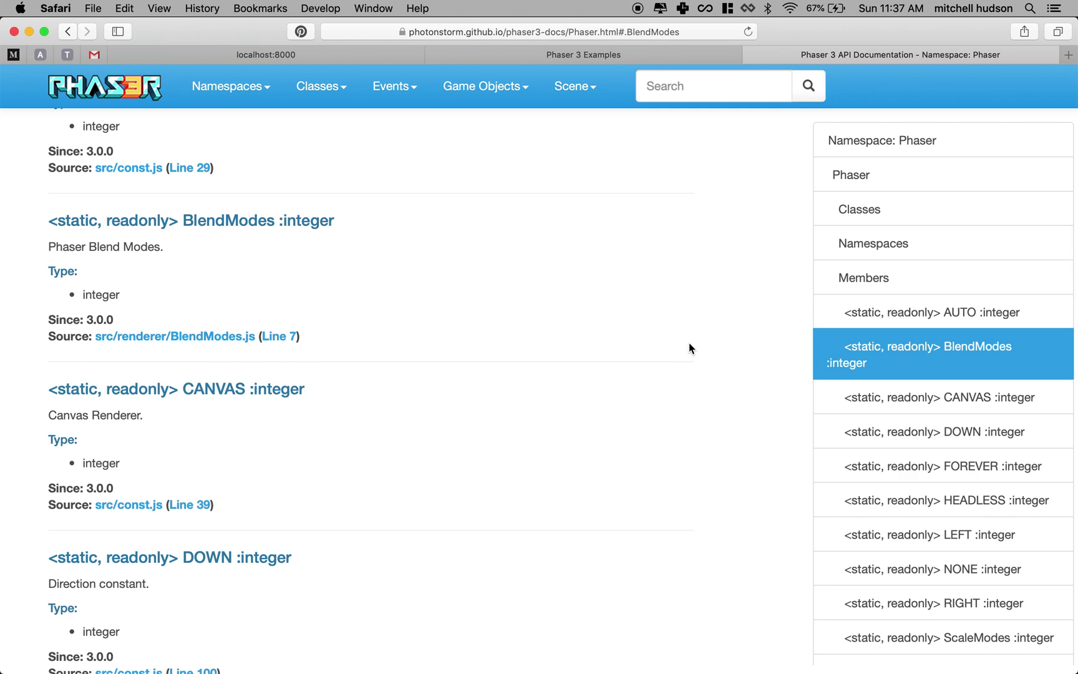
{"action": "scroll", "coordinate": [872, 437], "scroll_direction": "down", "scroll_amount": 5}
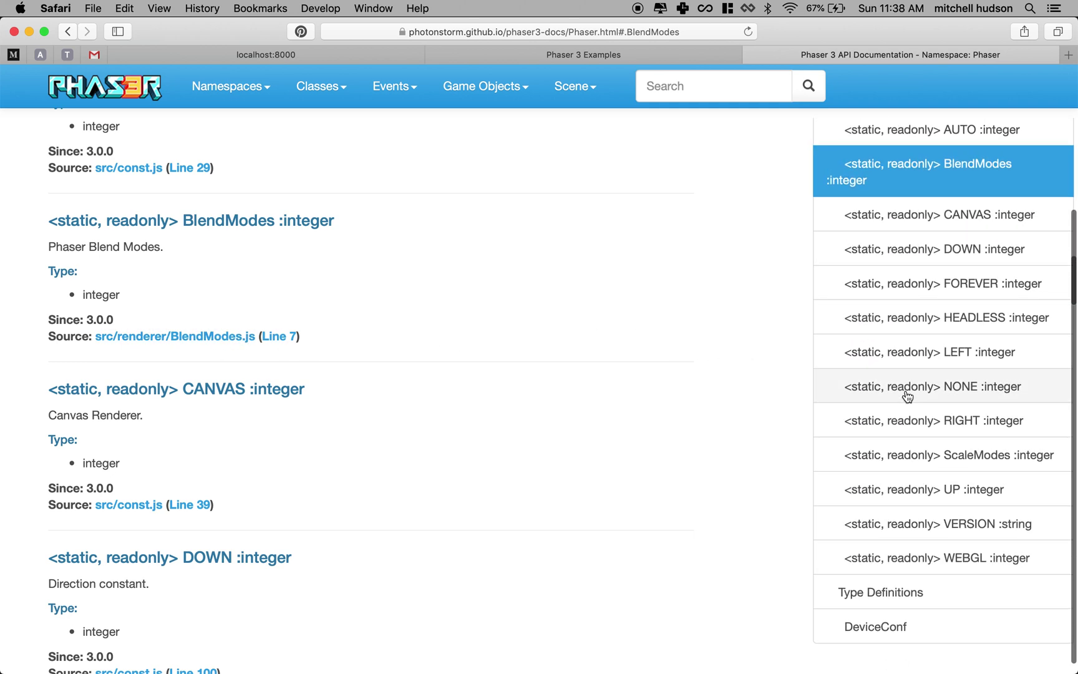
{"action": "key", "text": "super+bracketleft"}
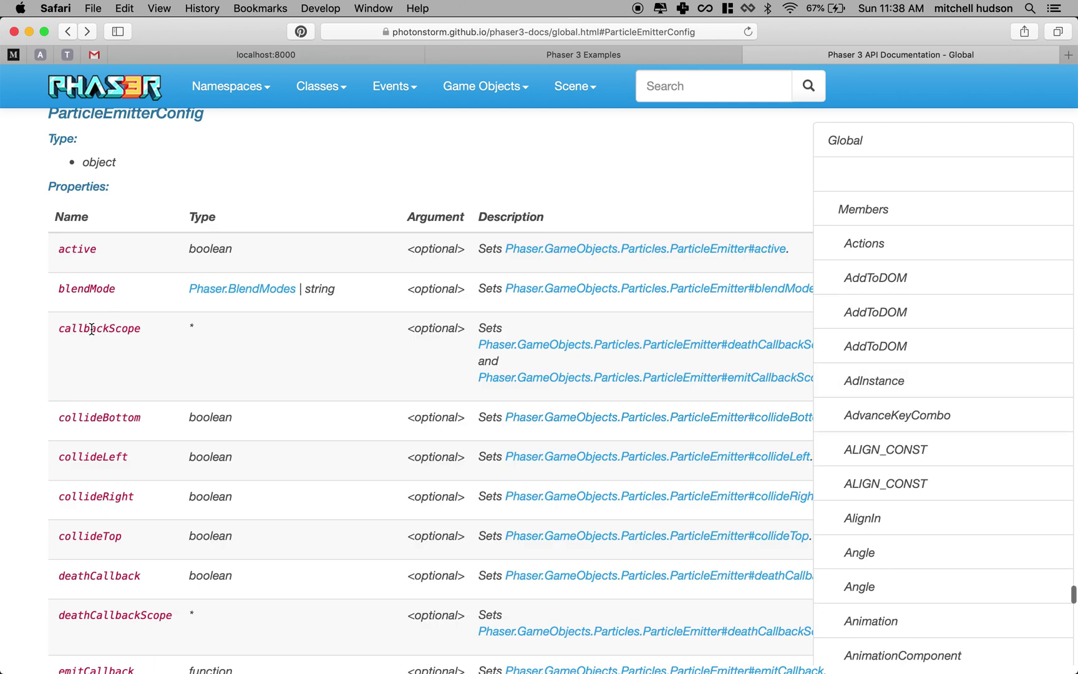
- Scroll down to the frequency property in the ParticleEmitterConfig table and copy its name
{"action": "scroll", "coordinate": [100, 398], "scroll_direction": "down", "scroll_amount": 4}
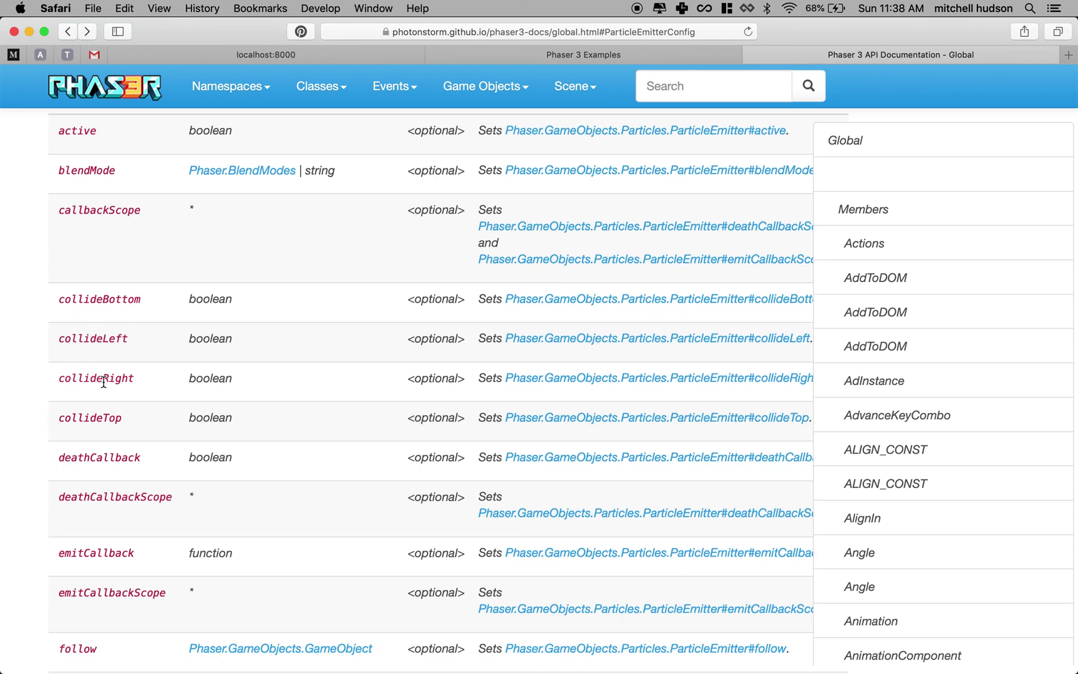
{"action": "scroll", "coordinate": [125, 399], "scroll_direction": "down", "scroll_amount": 2}
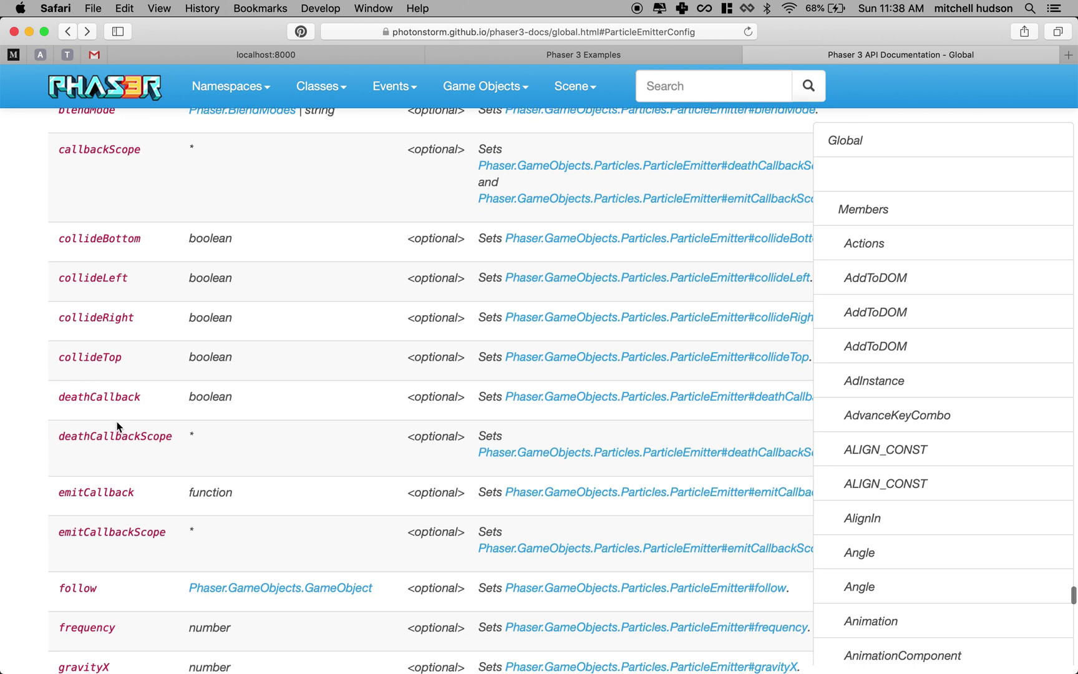
{"action": "scroll", "coordinate": [118, 427], "scroll_direction": "down", "scroll_amount": 1}
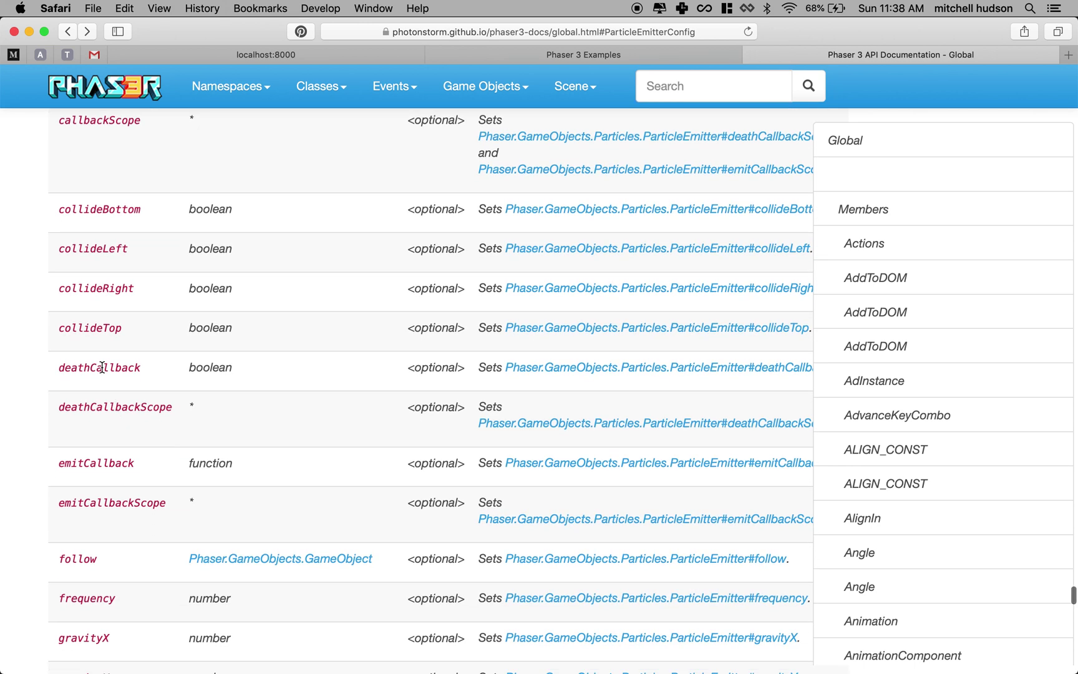
{"action": "scroll", "coordinate": [134, 372], "scroll_direction": "down", "scroll_amount": 1}
{"action": "scroll", "coordinate": [150, 380], "scroll_direction": "down", "scroll_amount": 2}
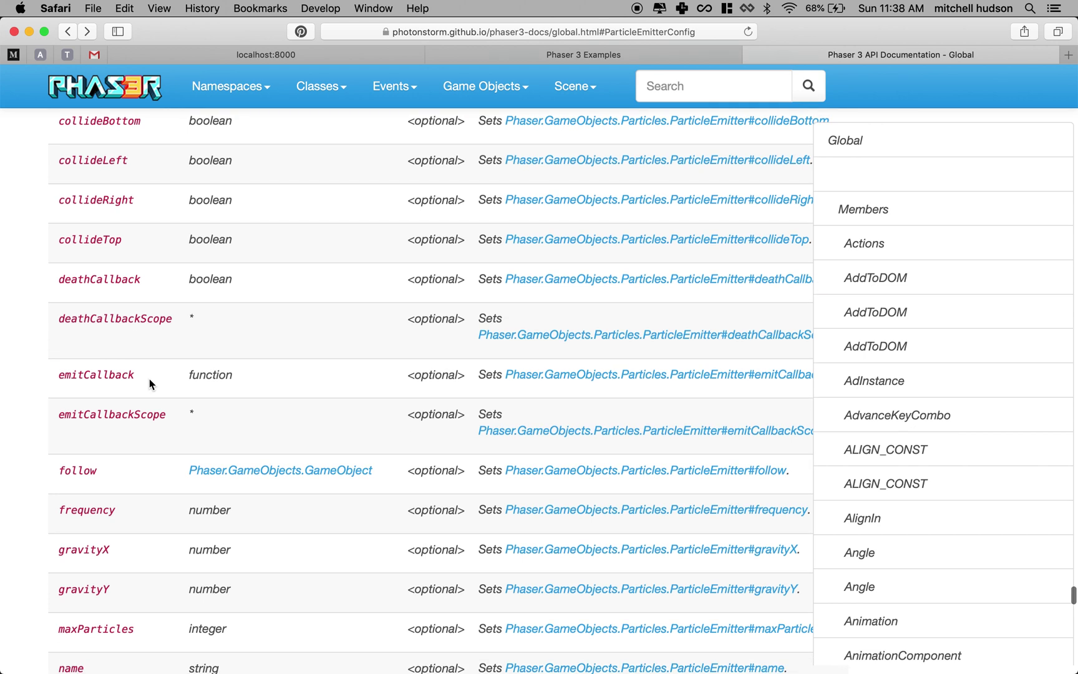
{"action": "scroll", "coordinate": [118, 389], "scroll_direction": "down", "scroll_amount": 2}
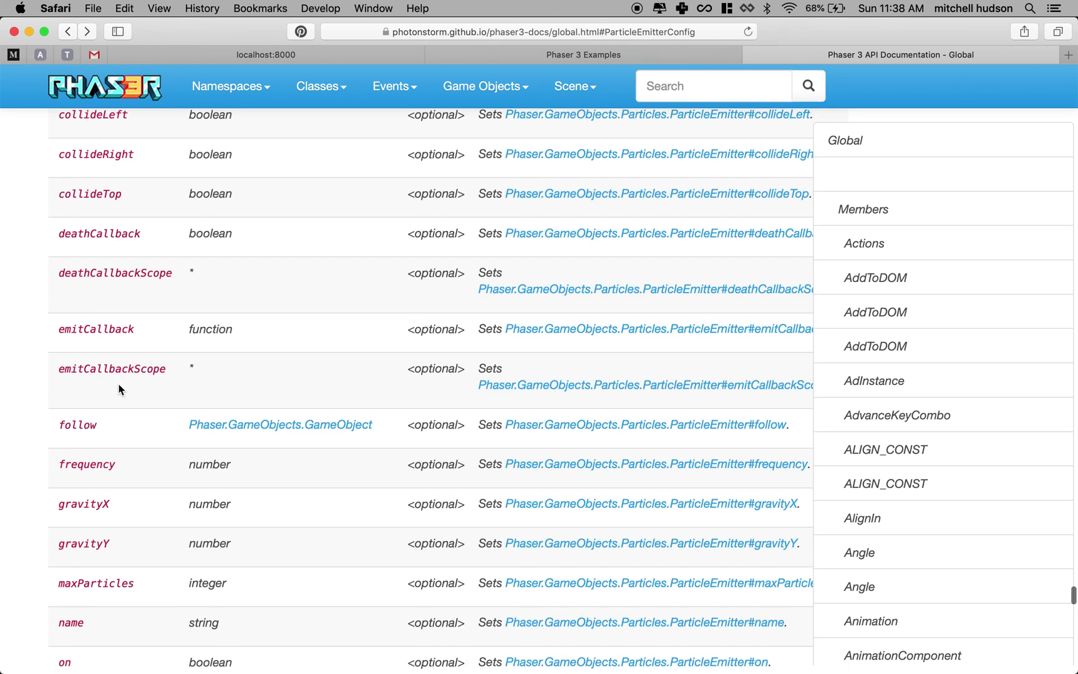
{"action": "scroll", "coordinate": [117, 368], "scroll_direction": "down", "scroll_amount": 1}
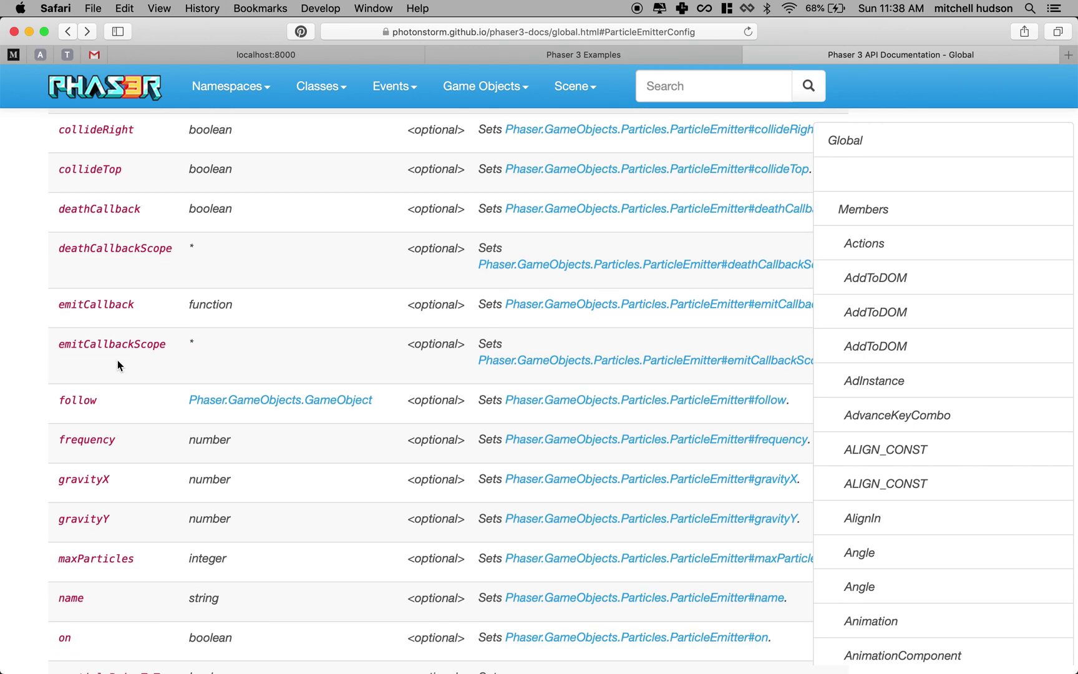
{"action": "scroll", "coordinate": [117, 361], "scroll_direction": "down", "scroll_amount": 3}
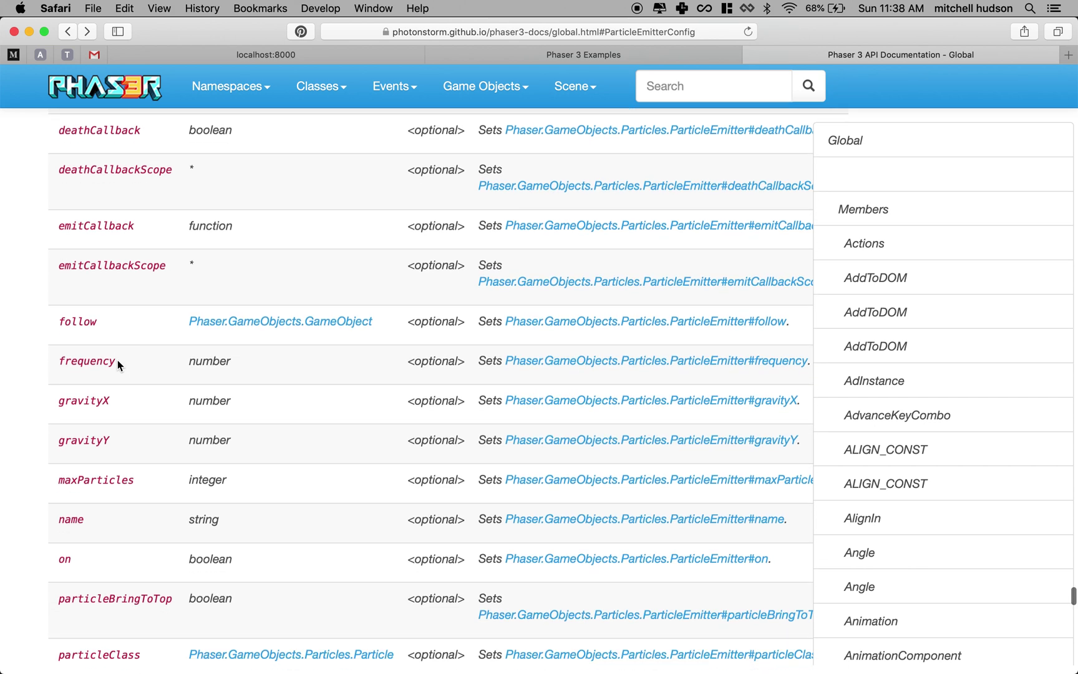
{"action": "scroll", "coordinate": [117, 362], "scroll_direction": "down", "scroll_amount": 2}
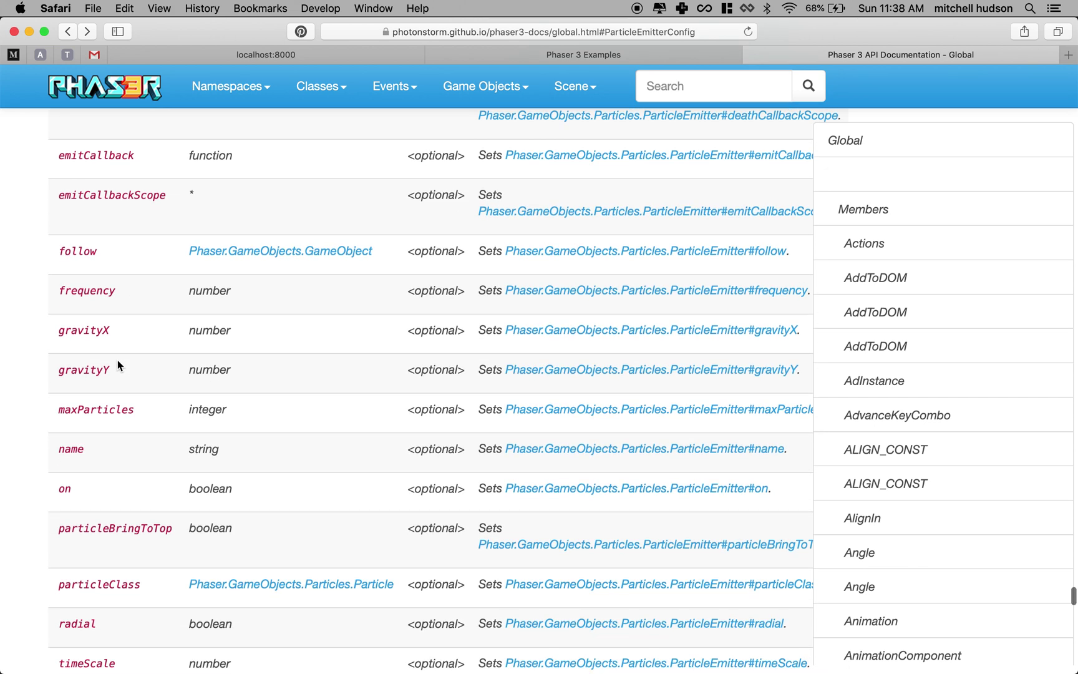
{"action": "left_click_drag", "start_coordinate": [64, 295], "coordinate": [122, 293]}
{"action": "key", "text": "super+c"}
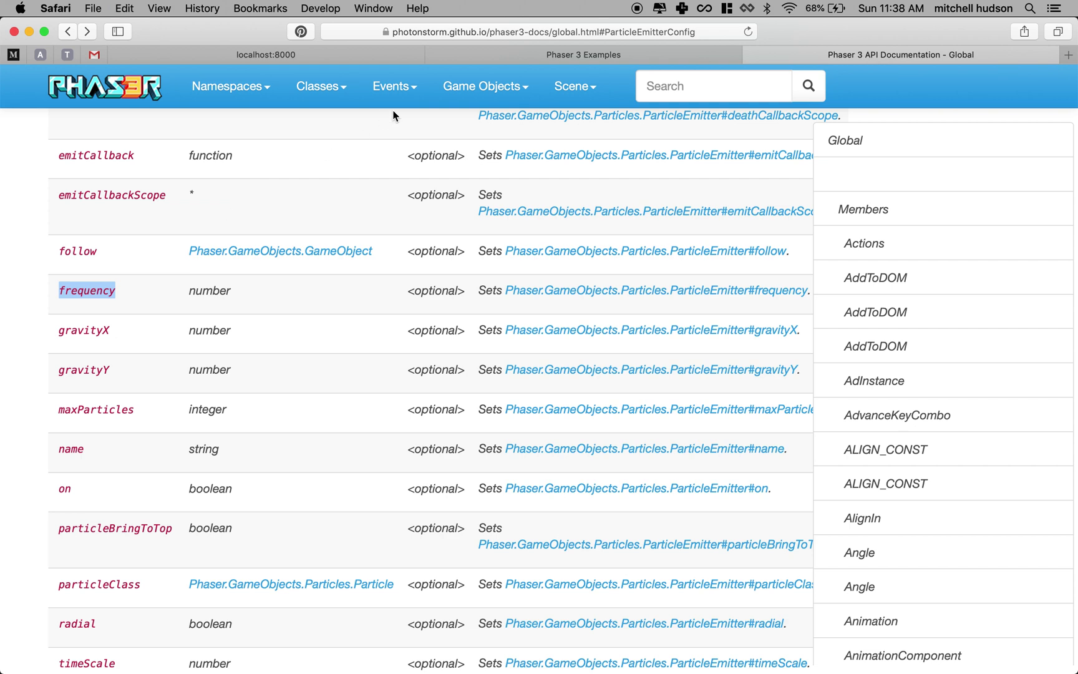
- Replace active: true with frequency: 100, run it, then try frequency 1000
{"action": "left_click", "coordinate": [663, 55]}
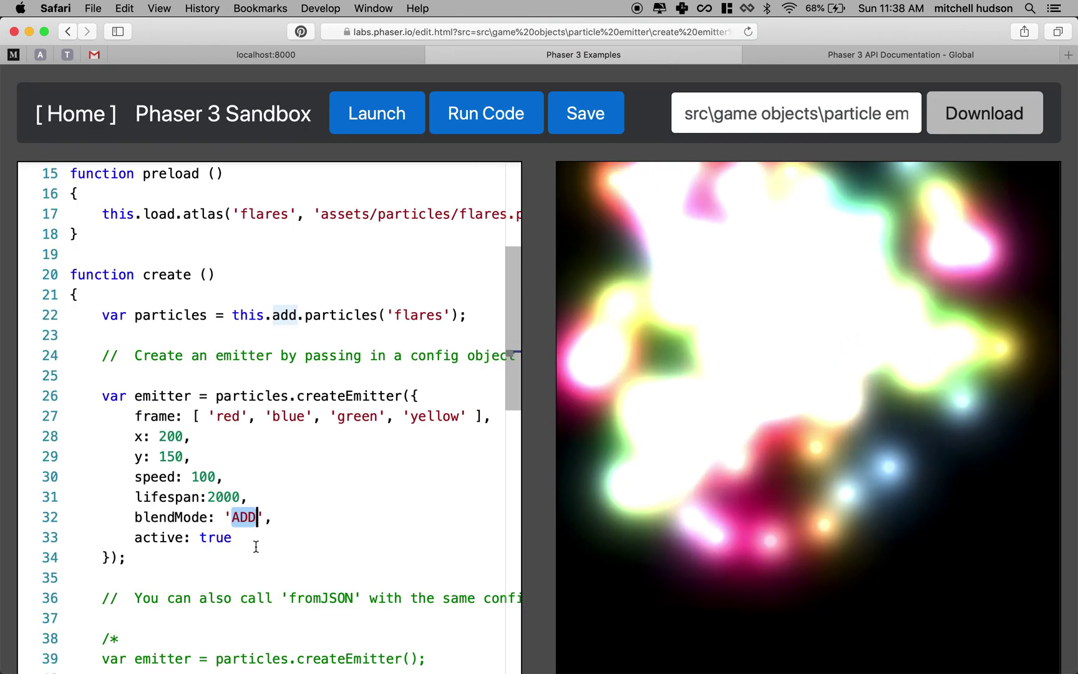
{"action": "left_click", "coordinate": [202, 538]}
{"action": "left_click_drag", "start_coordinate": [136, 538], "coordinate": [232, 538]}
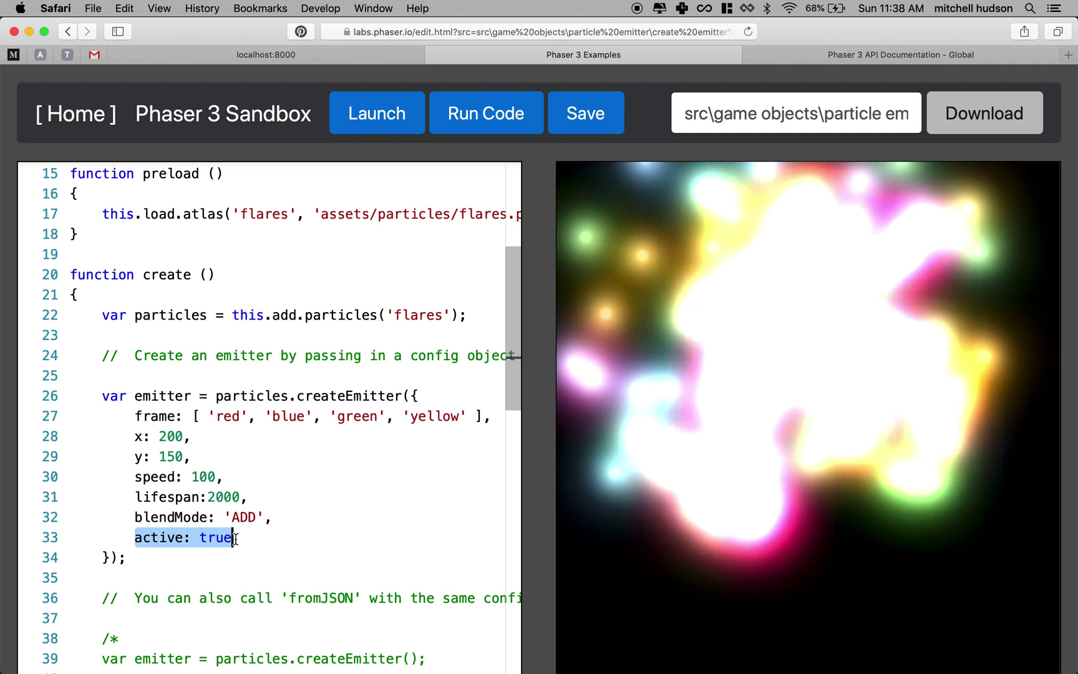
{"action": "key", "text": "BackSpace"}
{"action": "type", "text": "frequency: "}
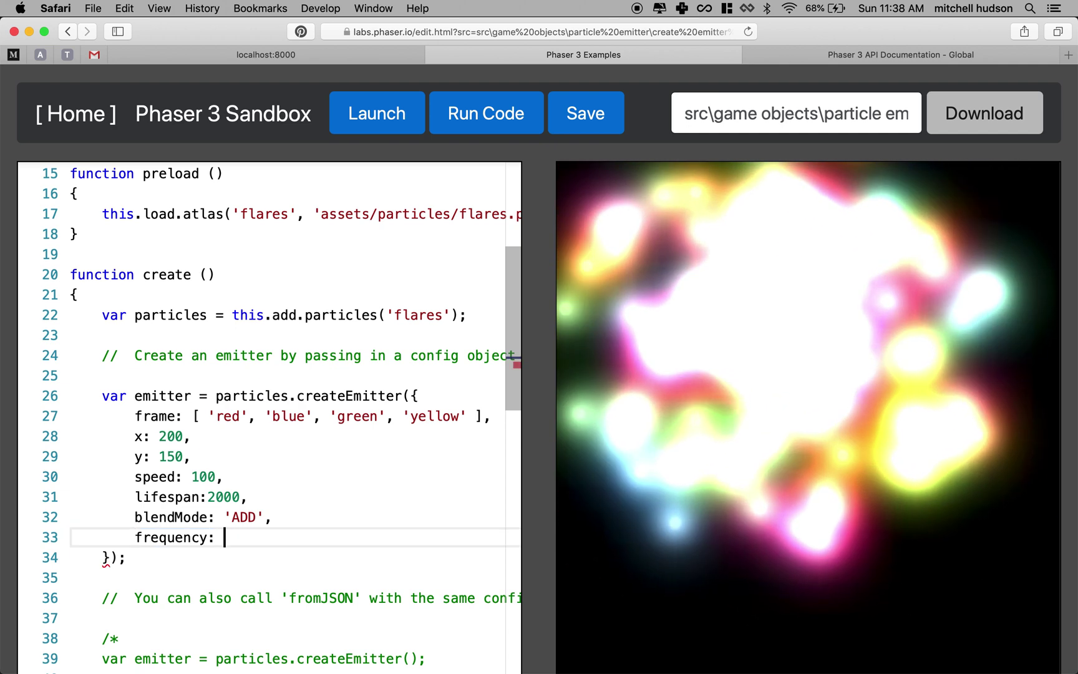
{"action": "type", "text": "1"}
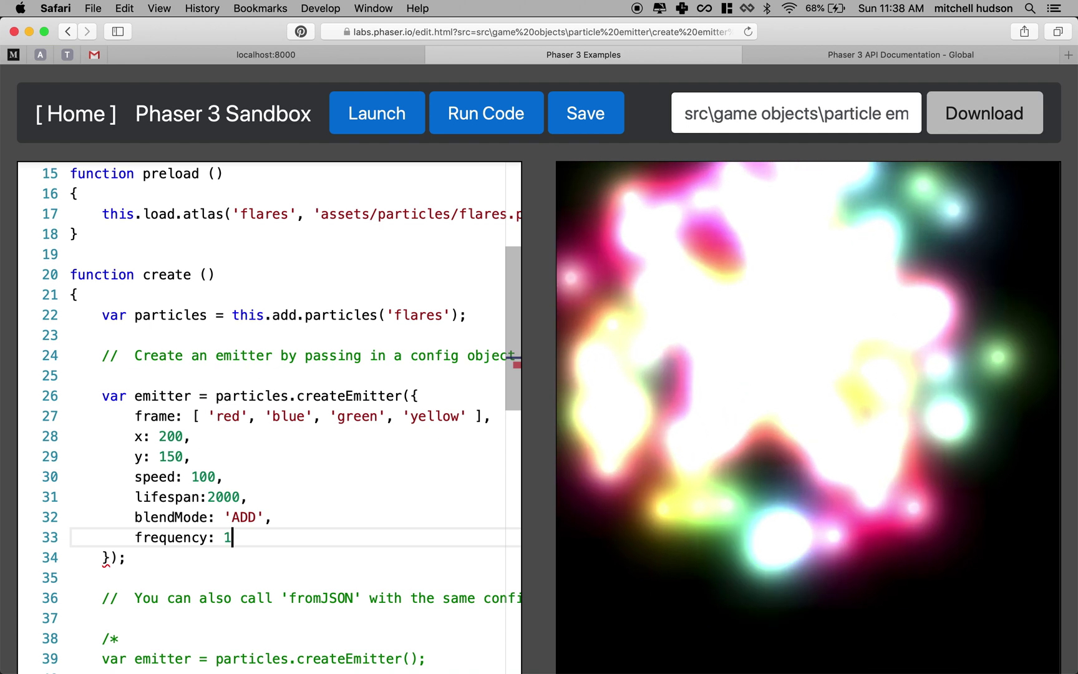
{"action": "type", "text": "00"}
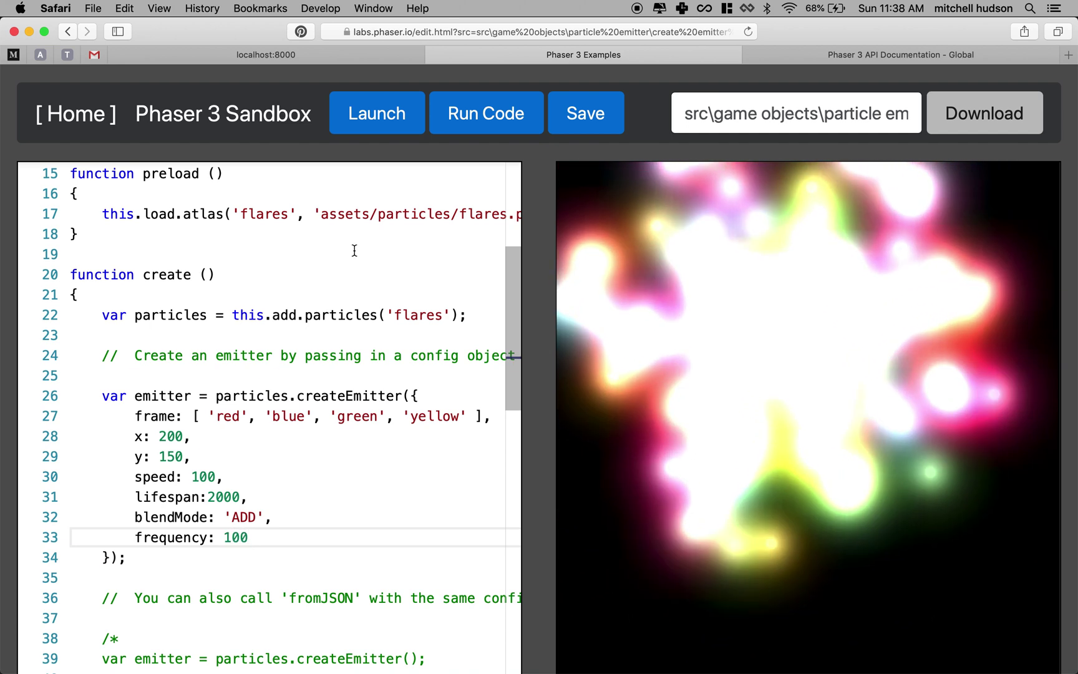
{"action": "left_click", "coordinate": [498, 123]}
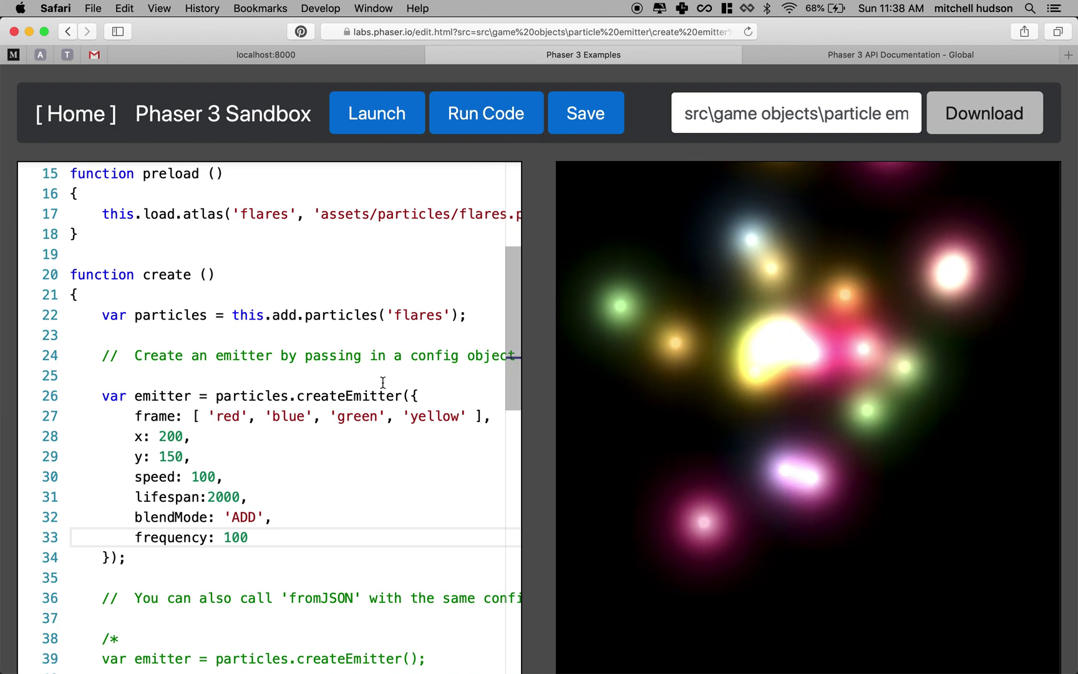
{"action": "type", "text": "0"}
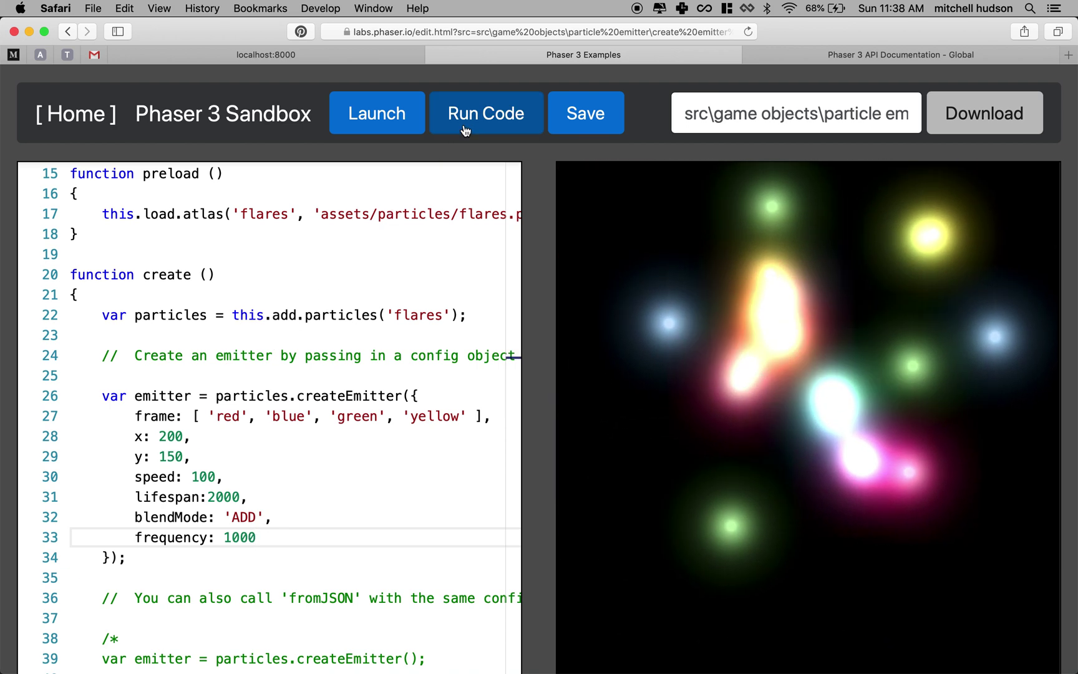
{"action": "left_click", "coordinate": [465, 129]}
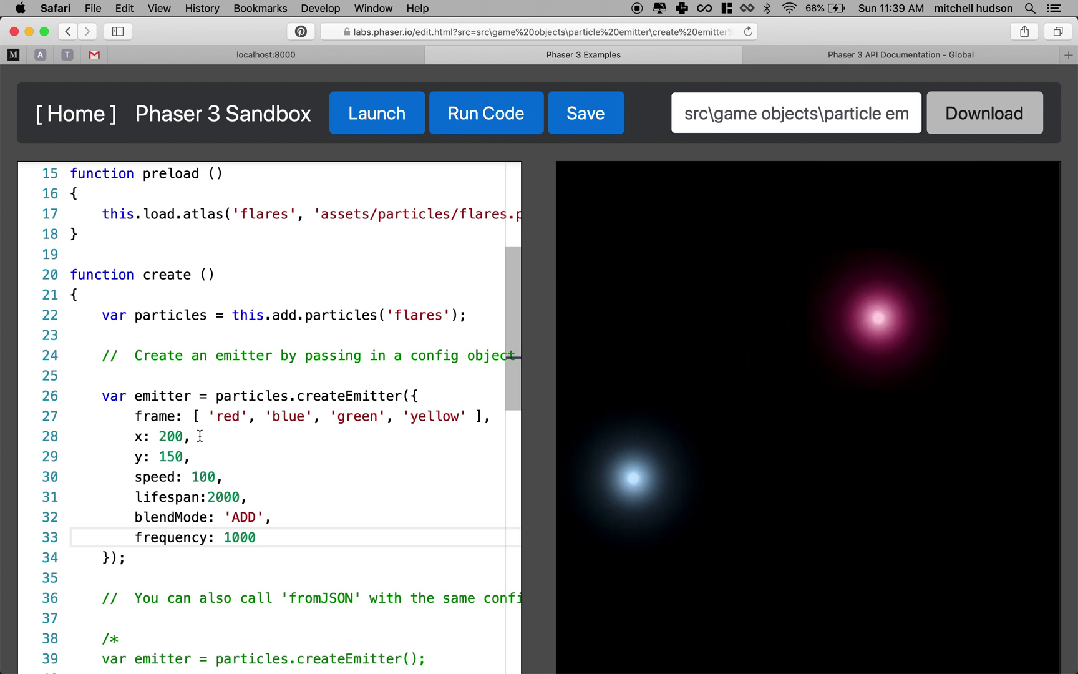
- Try frequency 10, settle on frequency: 50, rerun, and return to the docs
{"action": "key", "text": "BackSpace"}
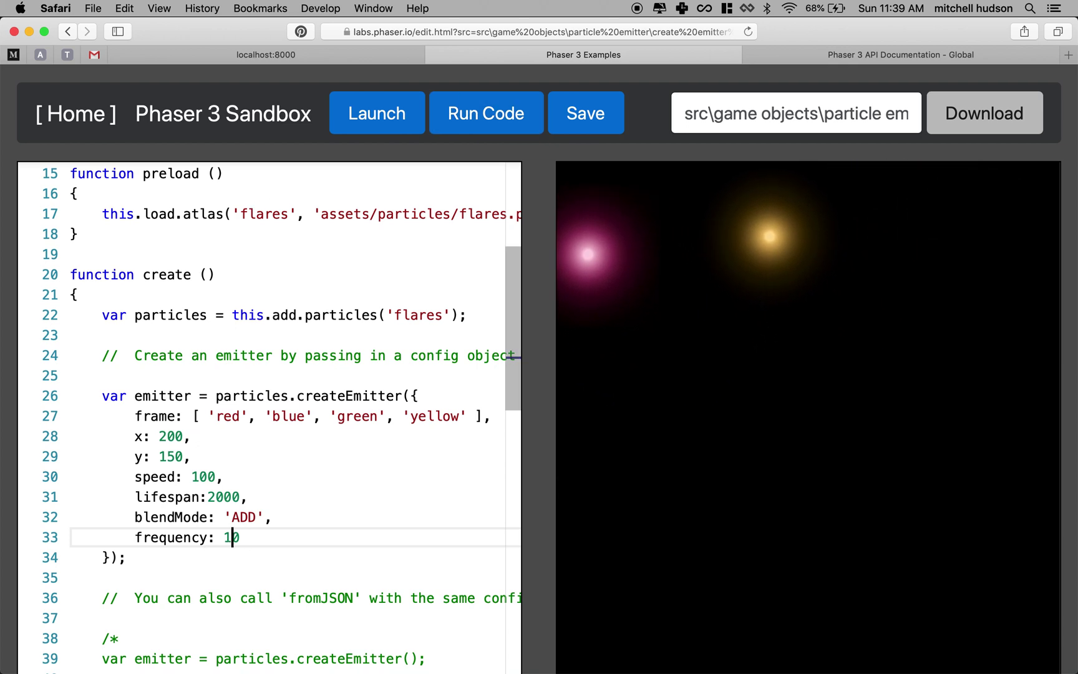
{"action": "left_click", "coordinate": [471, 115]}
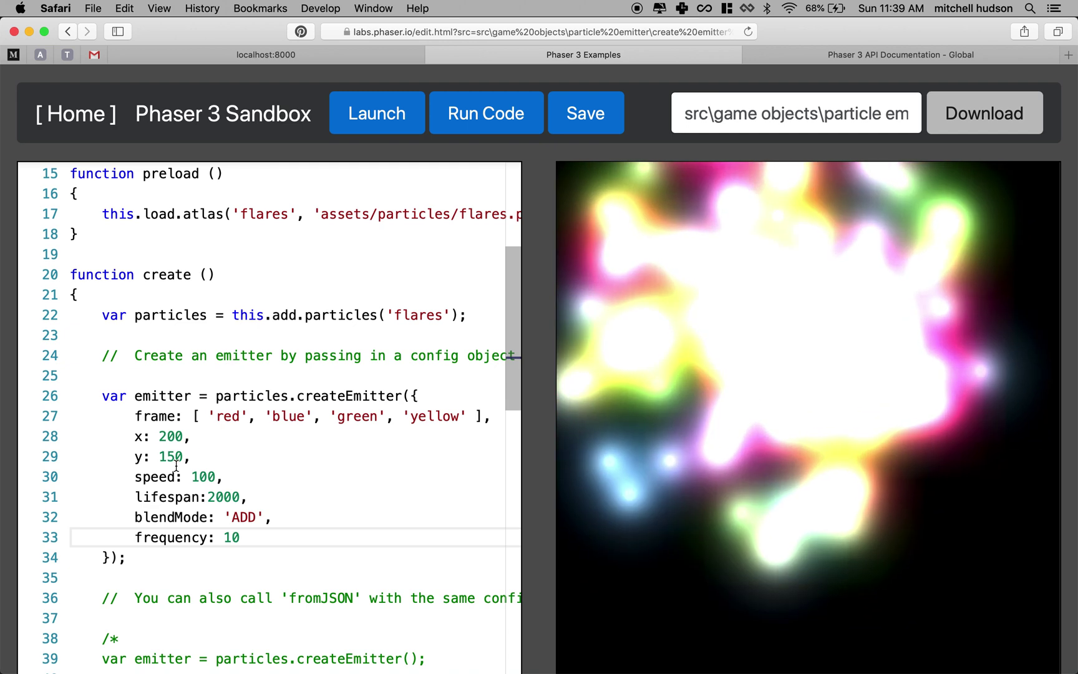
{"action": "left_click", "coordinate": [232, 538]}
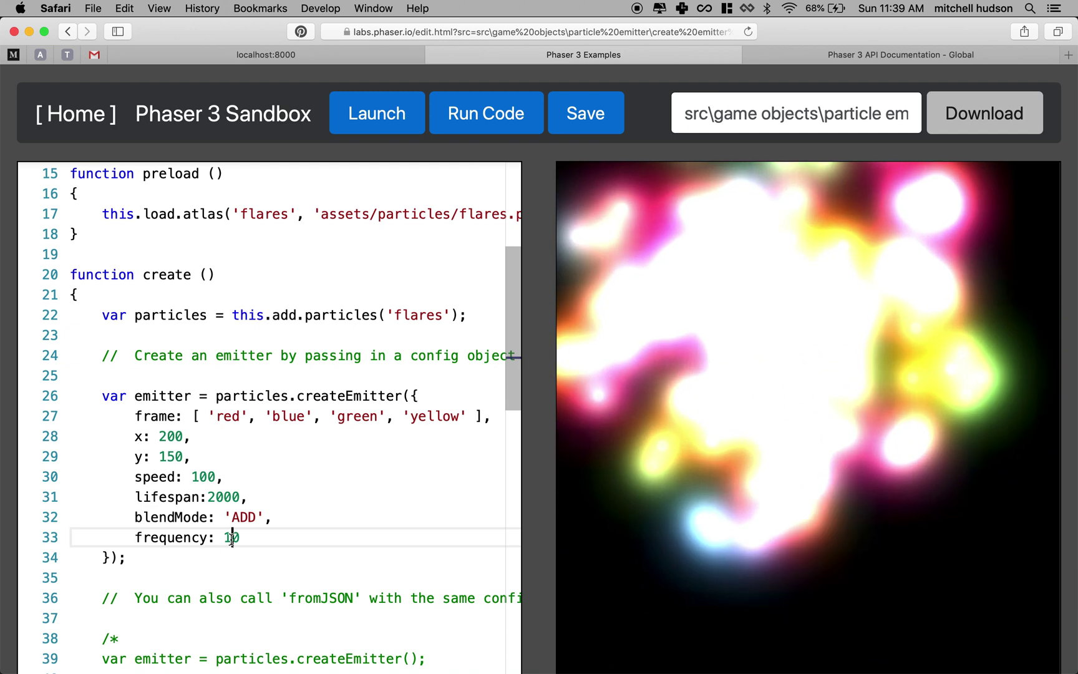
{"action": "key", "text": "BackSpace"}
{"action": "type", "text": "5"}
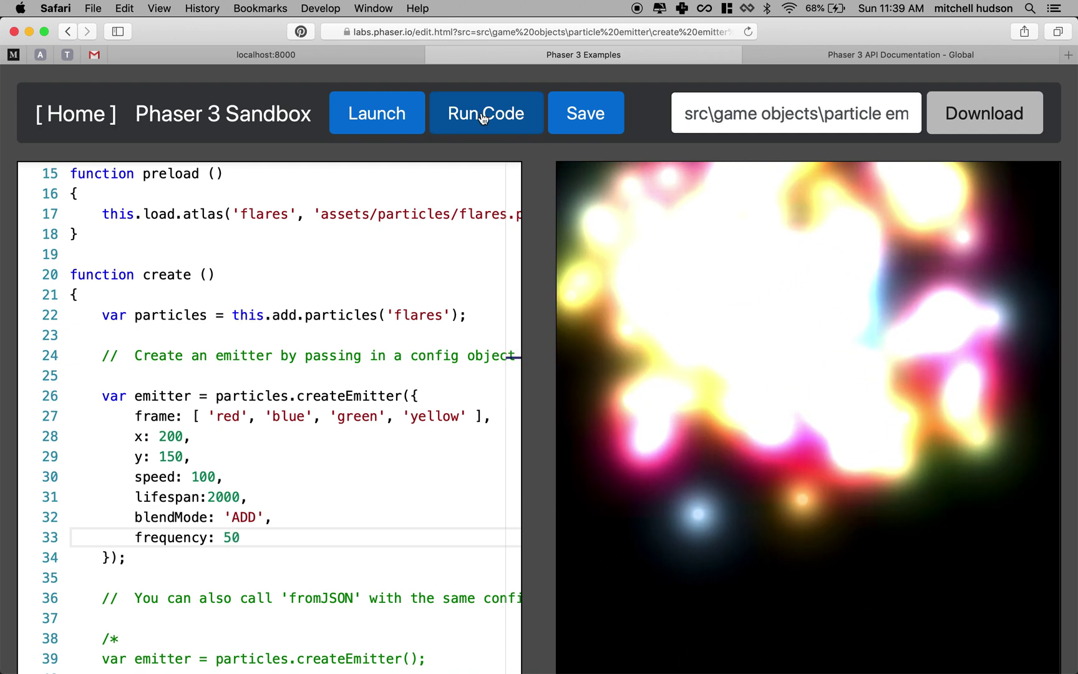
{"action": "left_click", "coordinate": [486, 114]}
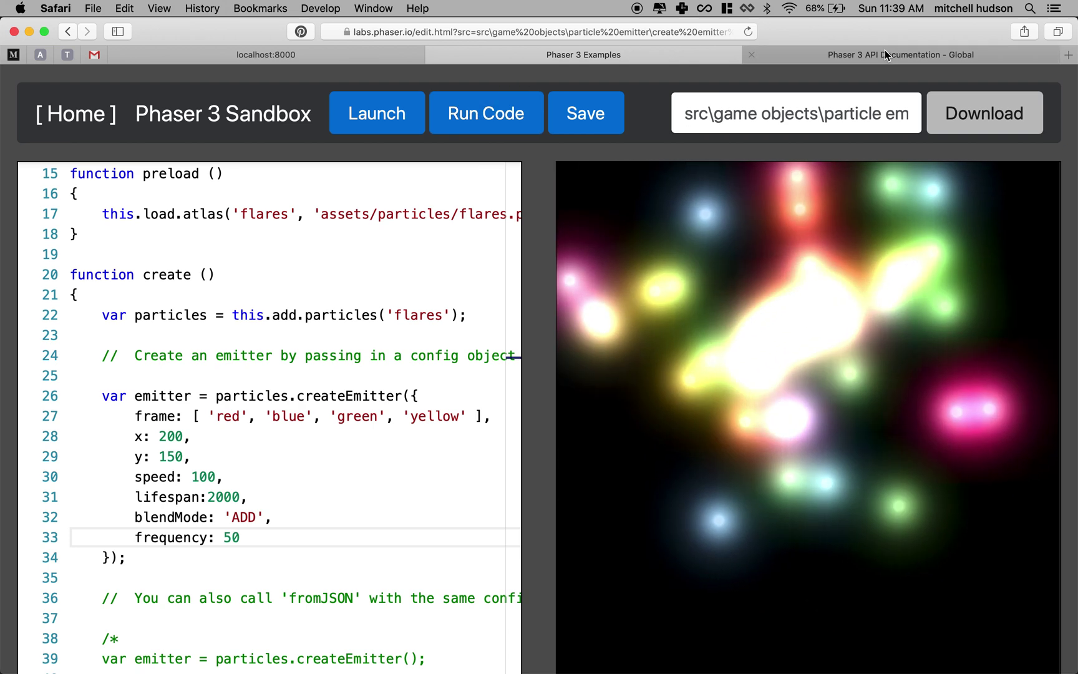
{"action": "left_click", "coordinate": [885, 53]}
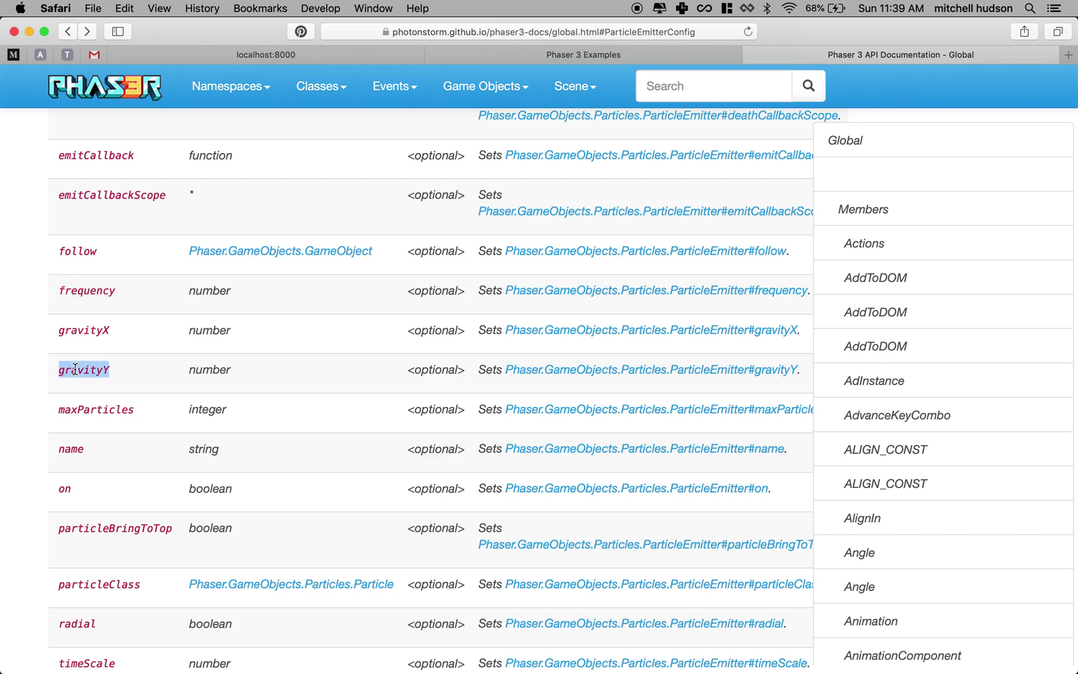
- Add gravityY: 300 on a new line after frequency: 50 and rerun the demo
{"action": "left_click", "coordinate": [591, 55]}
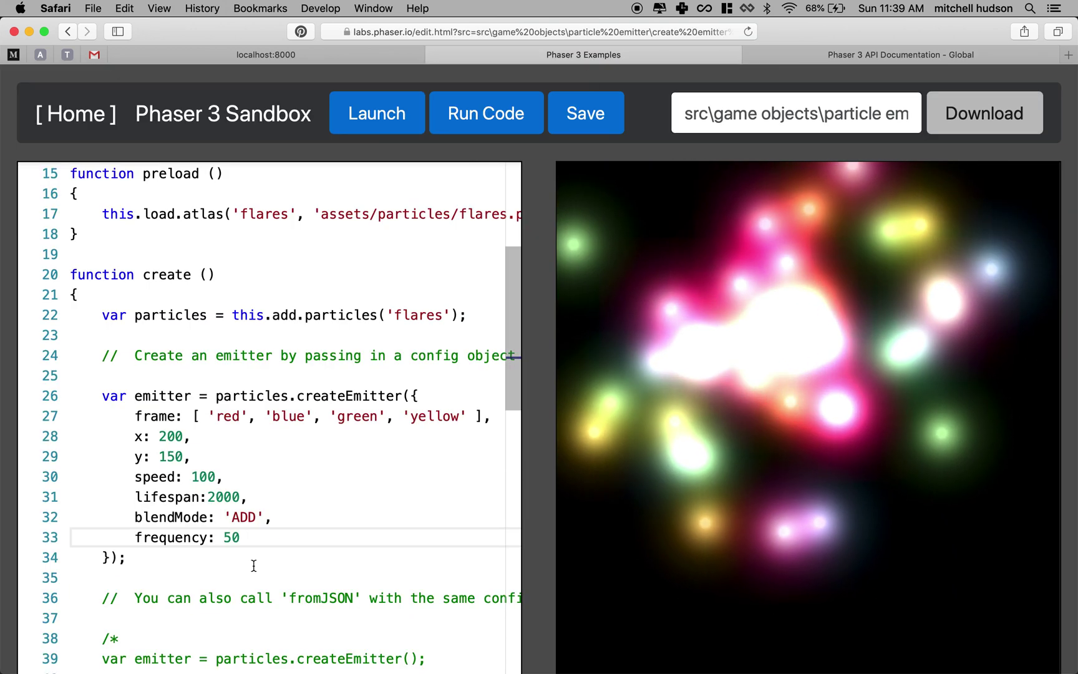
{"action": "left_click", "coordinate": [249, 536]}
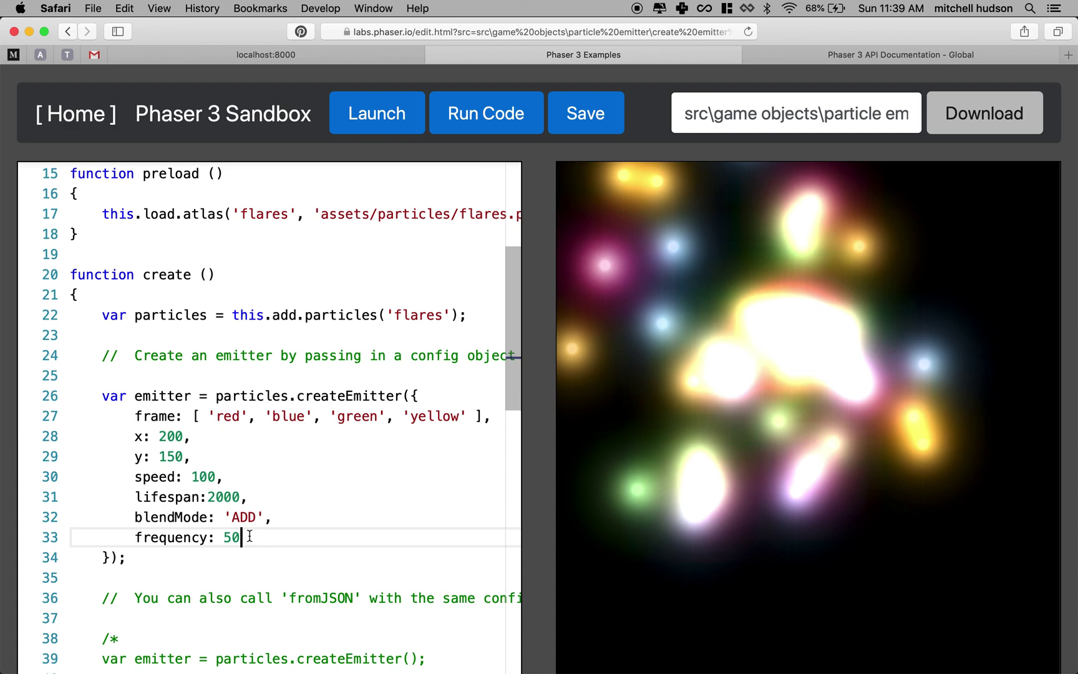
{"action": "type", "text": ","}
{"action": "key", "text": "Return"}
{"action": "type", "text": "gravityY"}
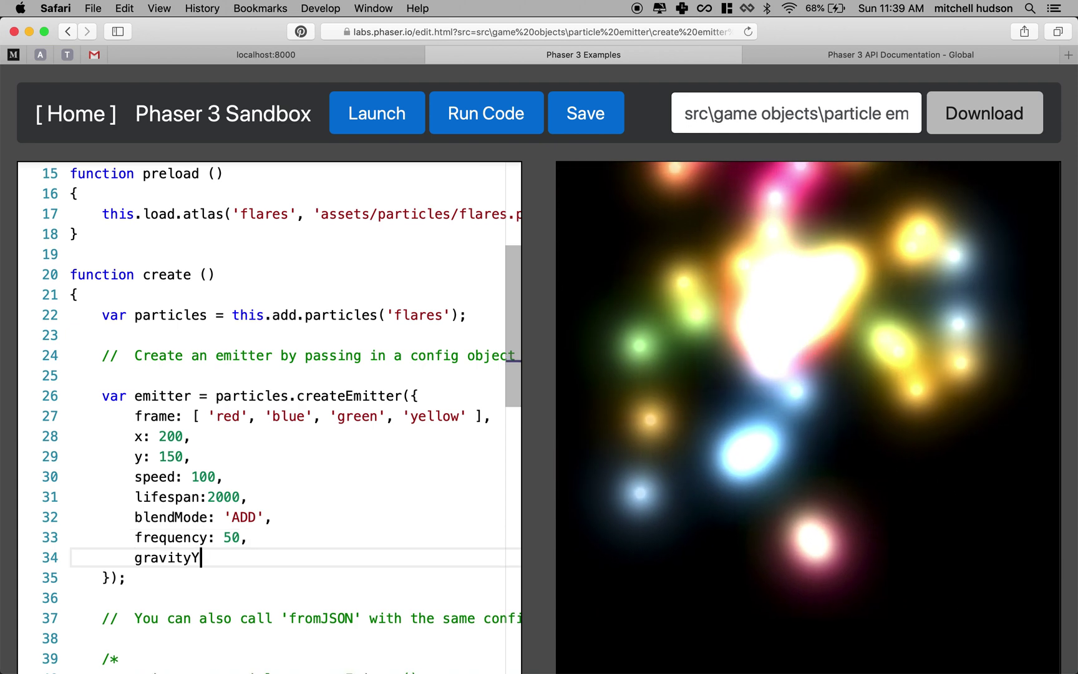
{"action": "type", "text": ": 300"}
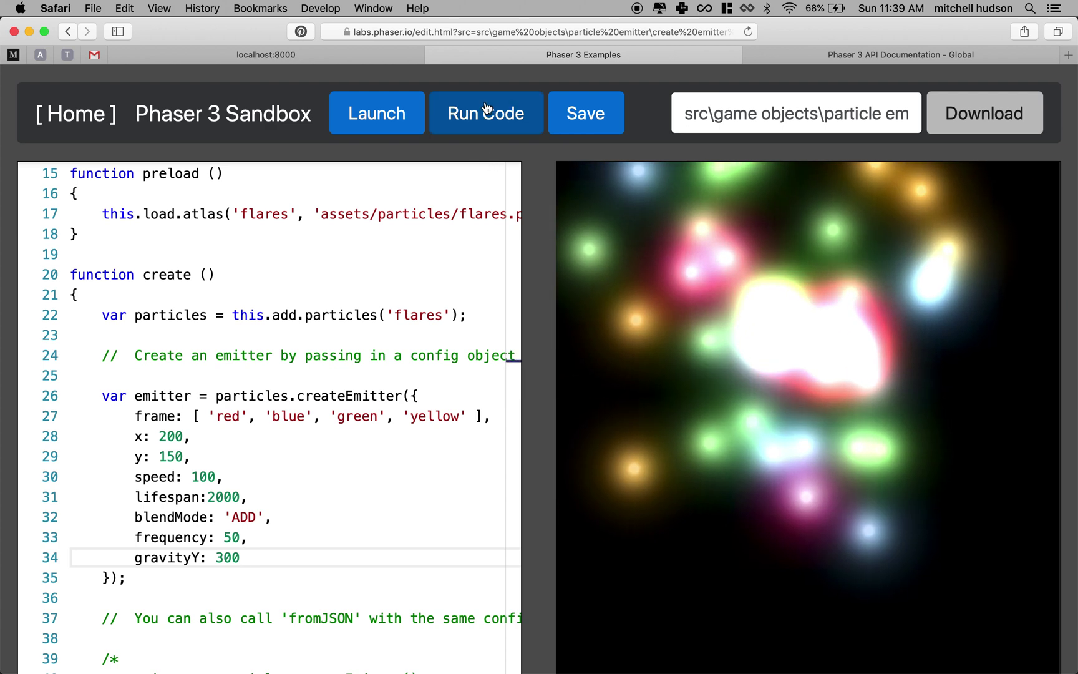
{"action": "left_click", "coordinate": [487, 109]}
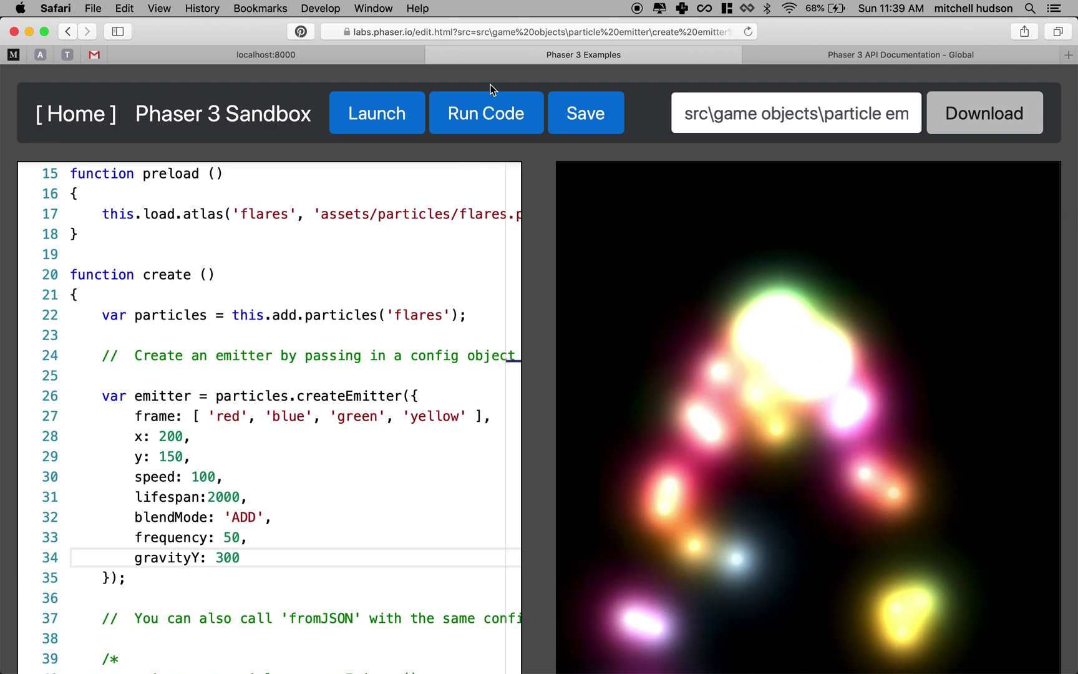
{"action": "left_click", "coordinate": [949, 59]}
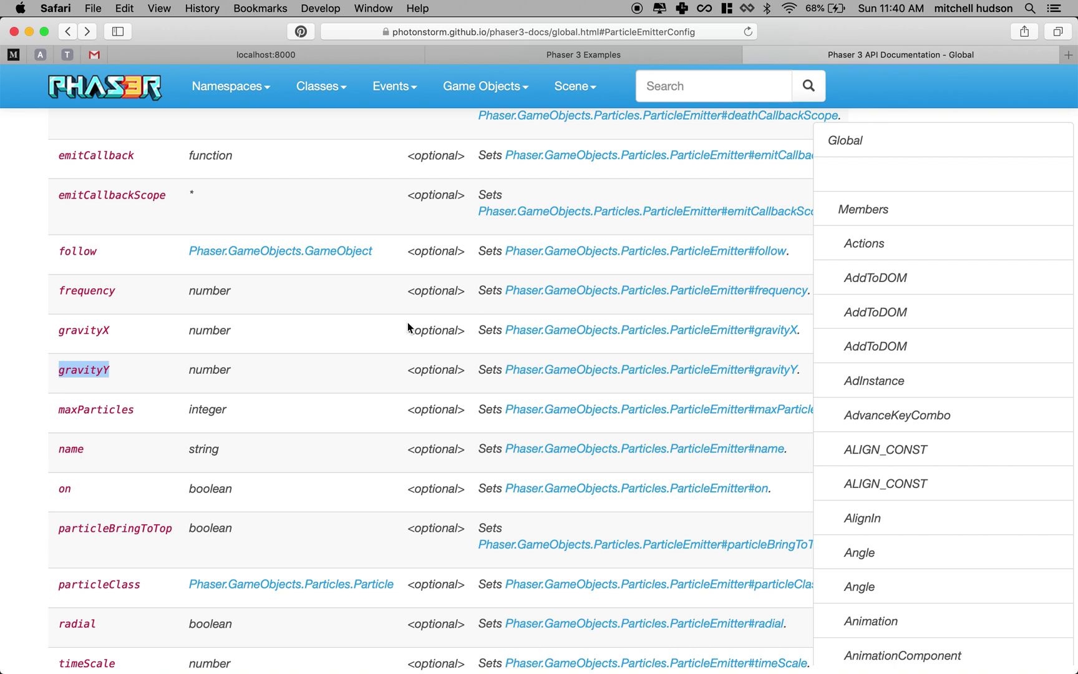
- Select the createEmitter call on line 26, recheck the config docs, then return to the sandbox
{"action": "left_click", "coordinate": [553, 55]}
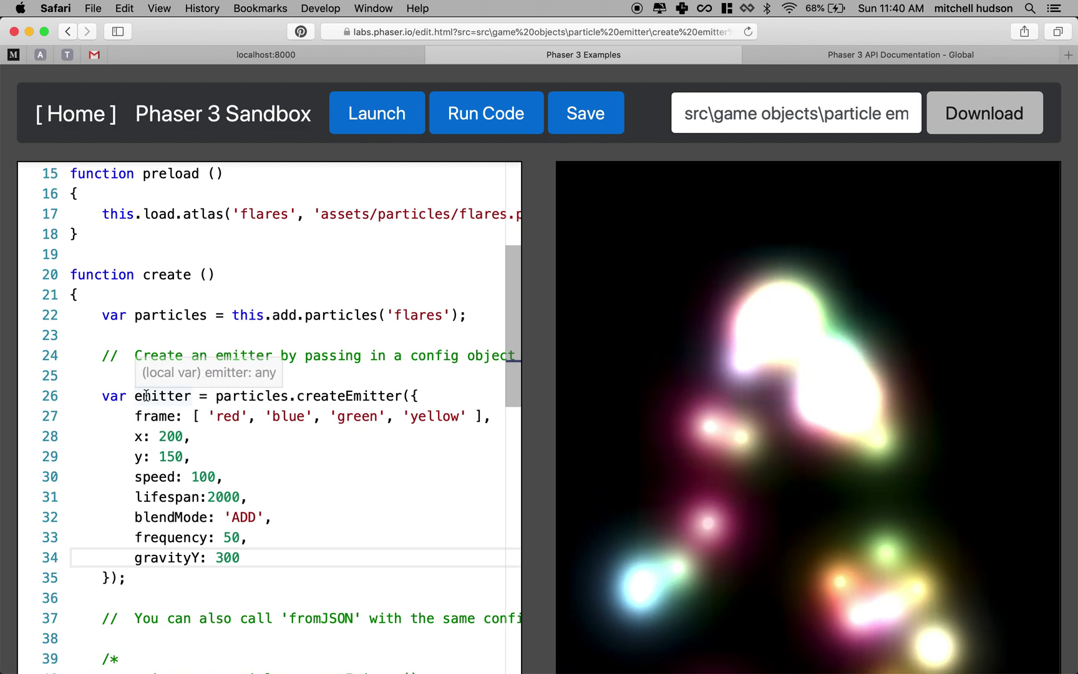
{"action": "left_click_drag", "start_coordinate": [143, 395], "coordinate": [403, 394]}
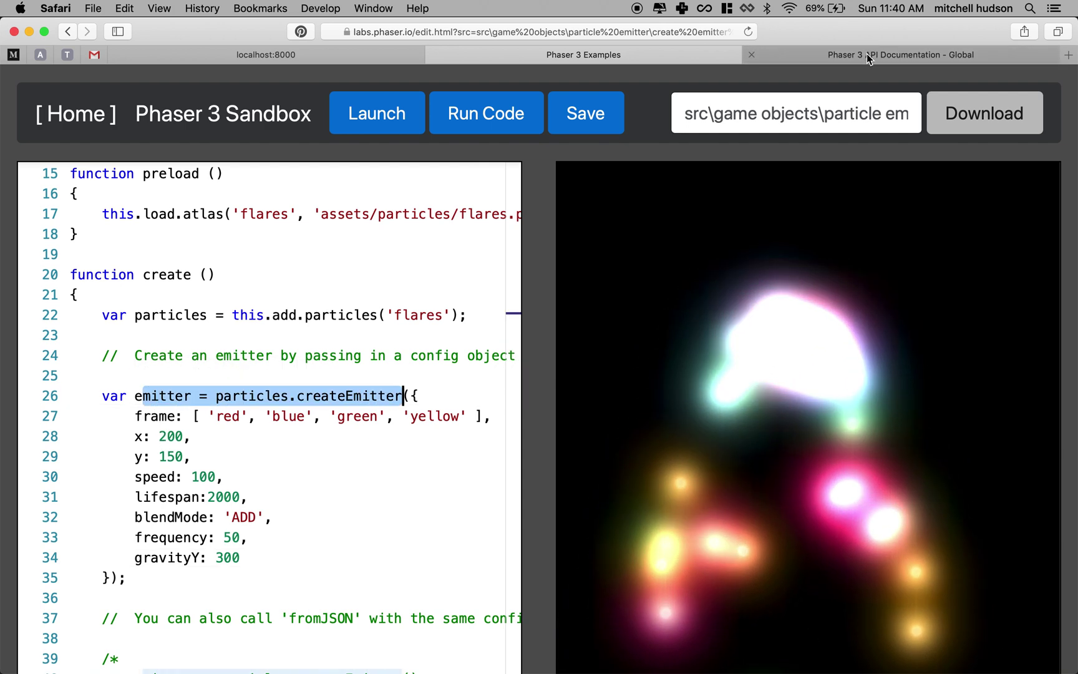
{"action": "left_click", "coordinate": [866, 54]}
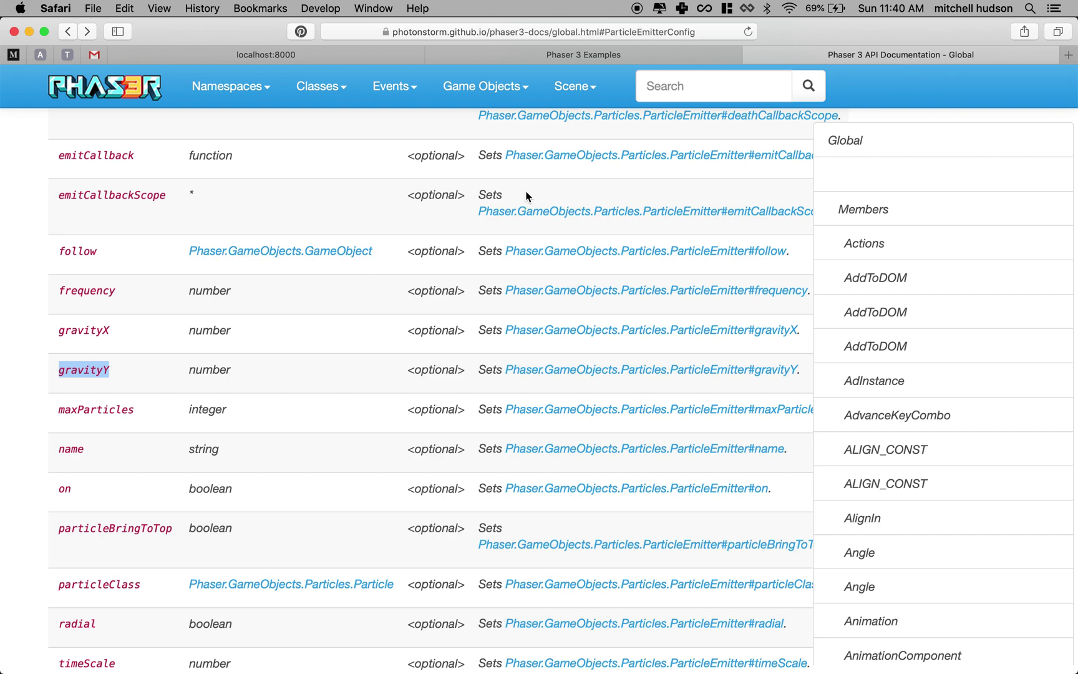
{"action": "left_click", "coordinate": [595, 54]}
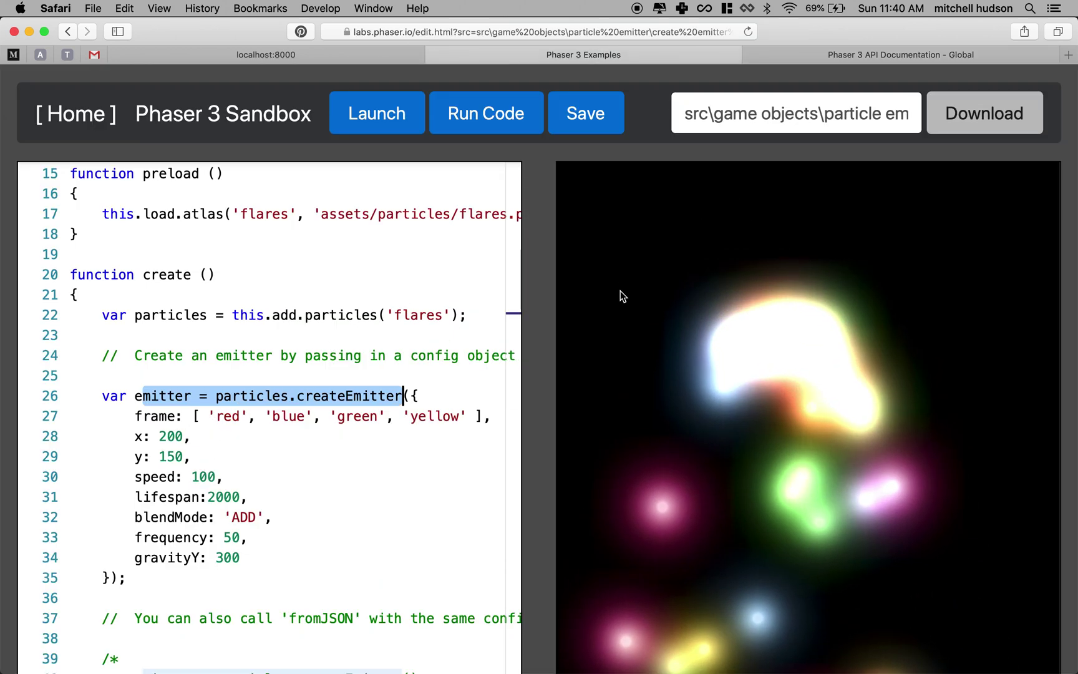
- Return to the localhost:8000 Phaser platformer (Score: 40) and make the player jump with the up arrow
{"action": "left_click", "coordinate": [395, 56]}
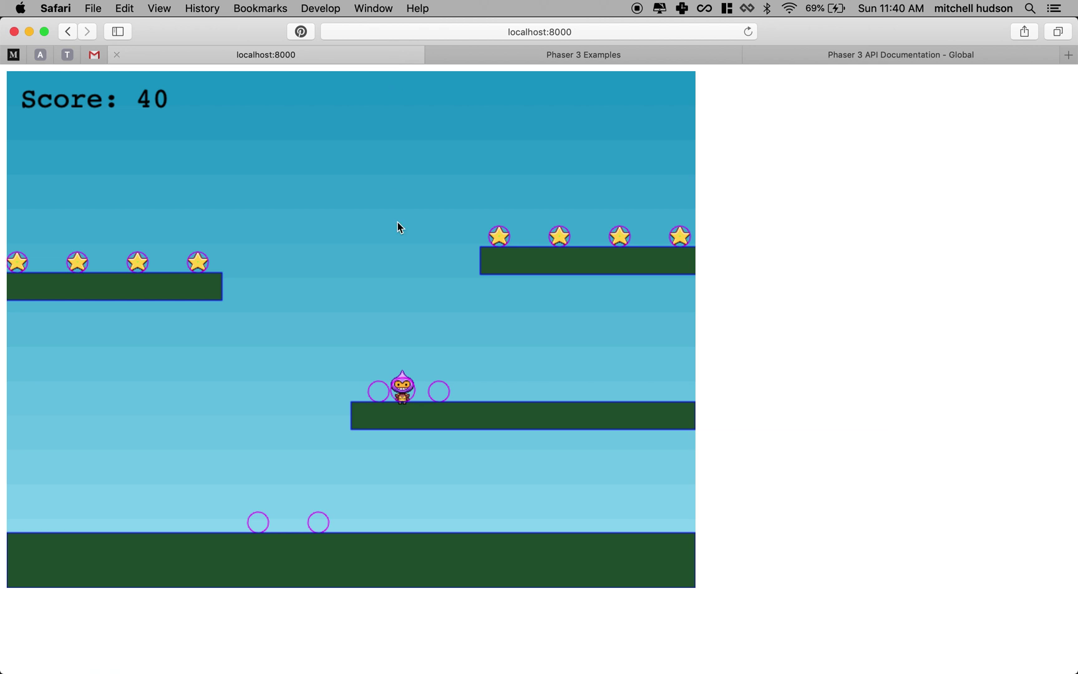
{"action": "key", "text": "Up"}
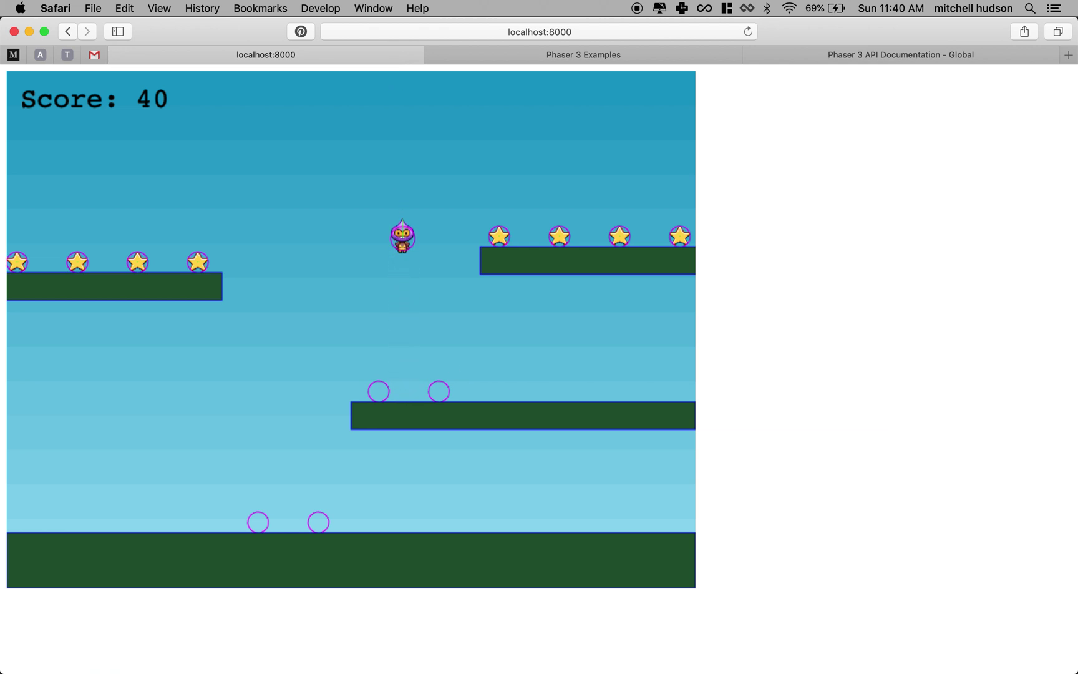